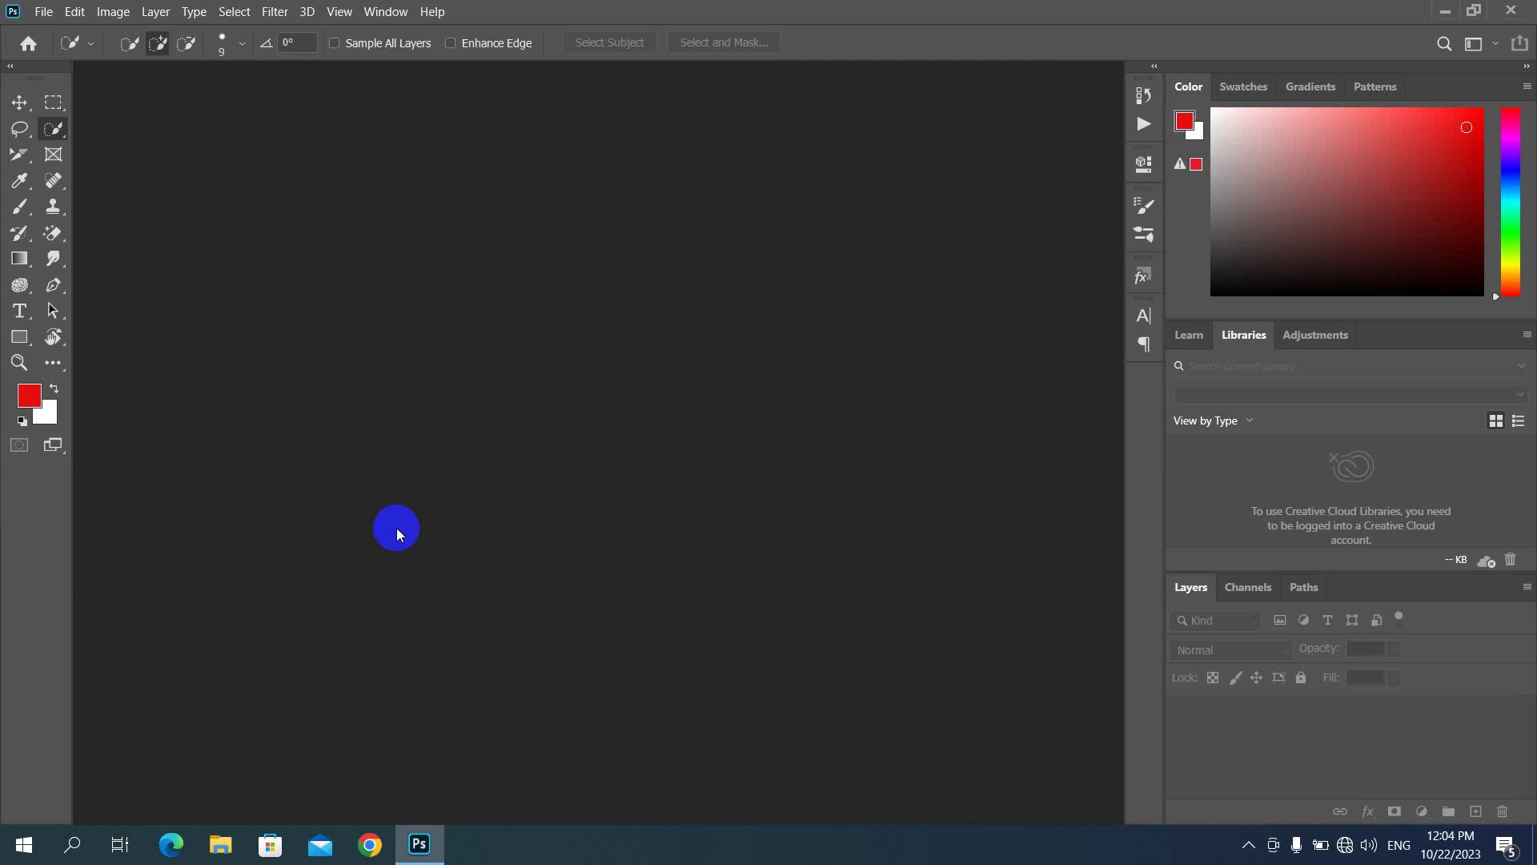
Step: Open the File menu in the empty Photoshop workspace
{"action": "left_click", "coordinate": [44, 12]}
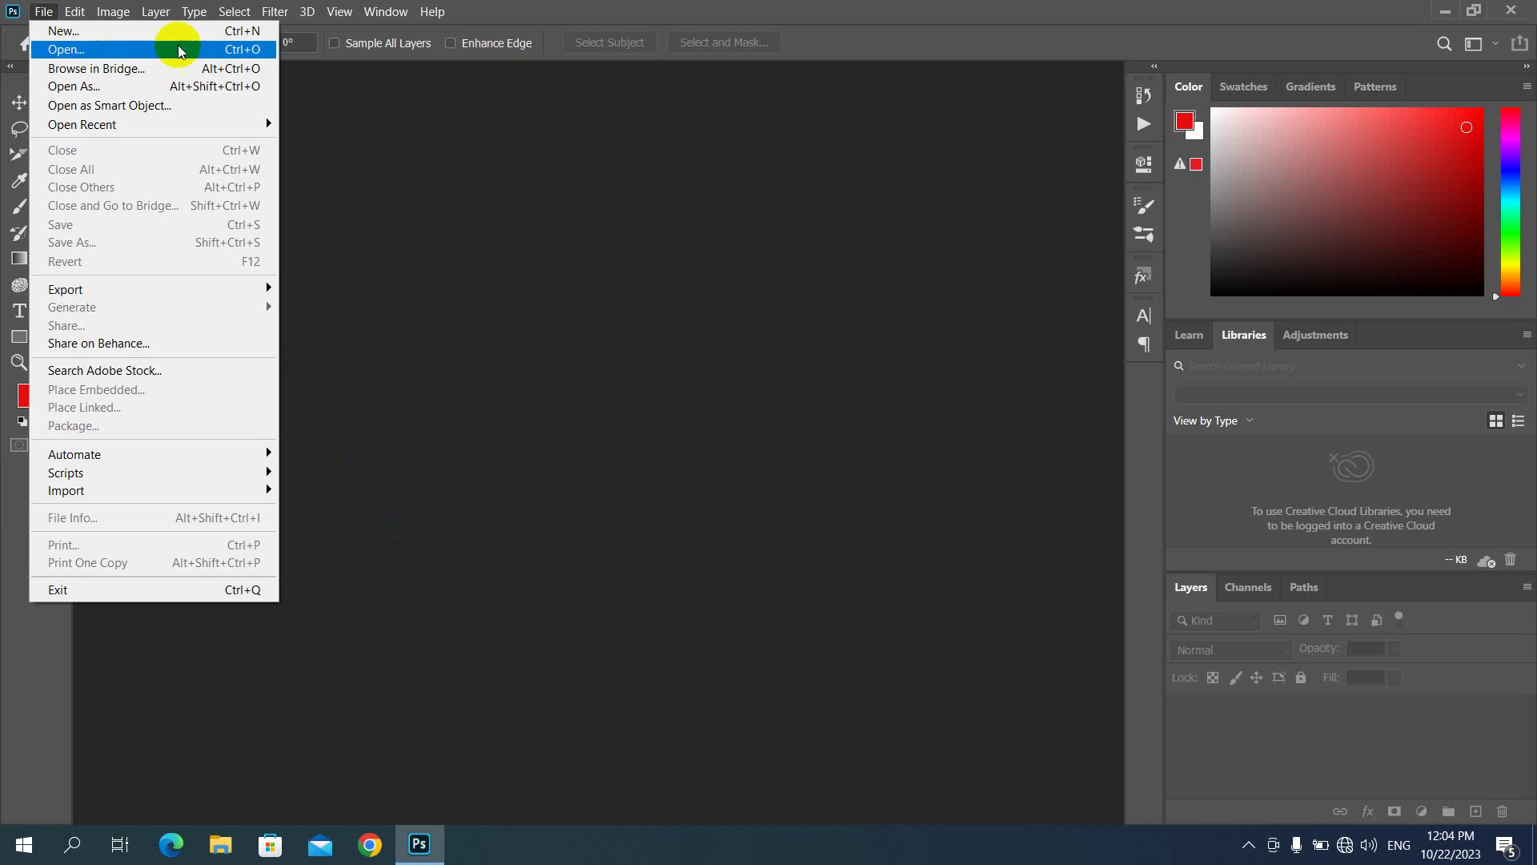
Step: Create a new document from the Custom 4 x 6 in @ 300 ppi preset (1200 x 1800 px)
{"action": "left_click", "coordinate": [250, 32]}
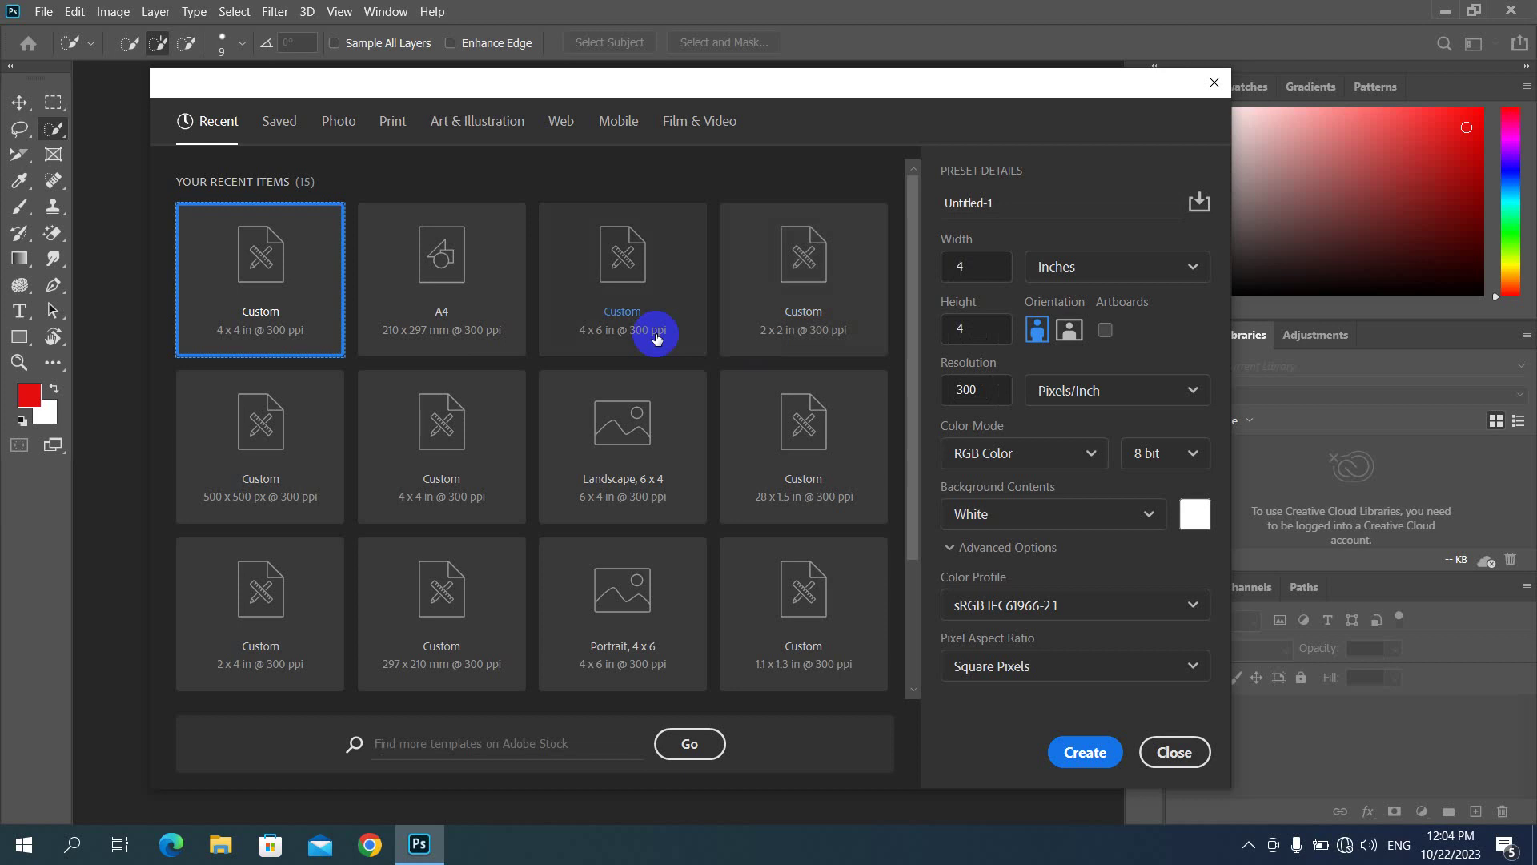
{"action": "left_click_drag", "start_coordinate": [589, 87], "coordinate": [592, 90]}
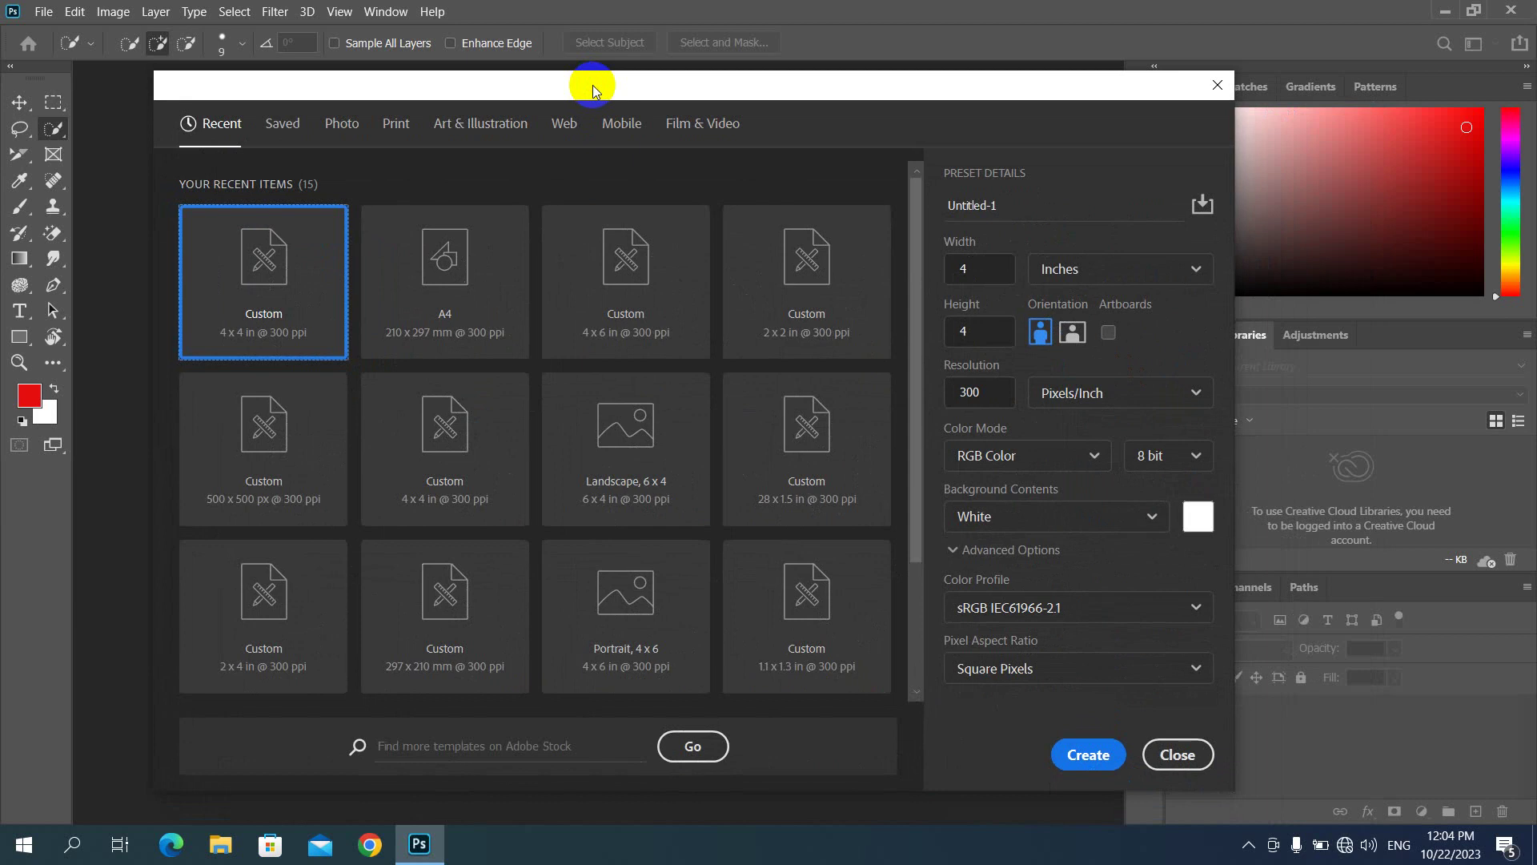
{"action": "left_click", "coordinate": [617, 293]}
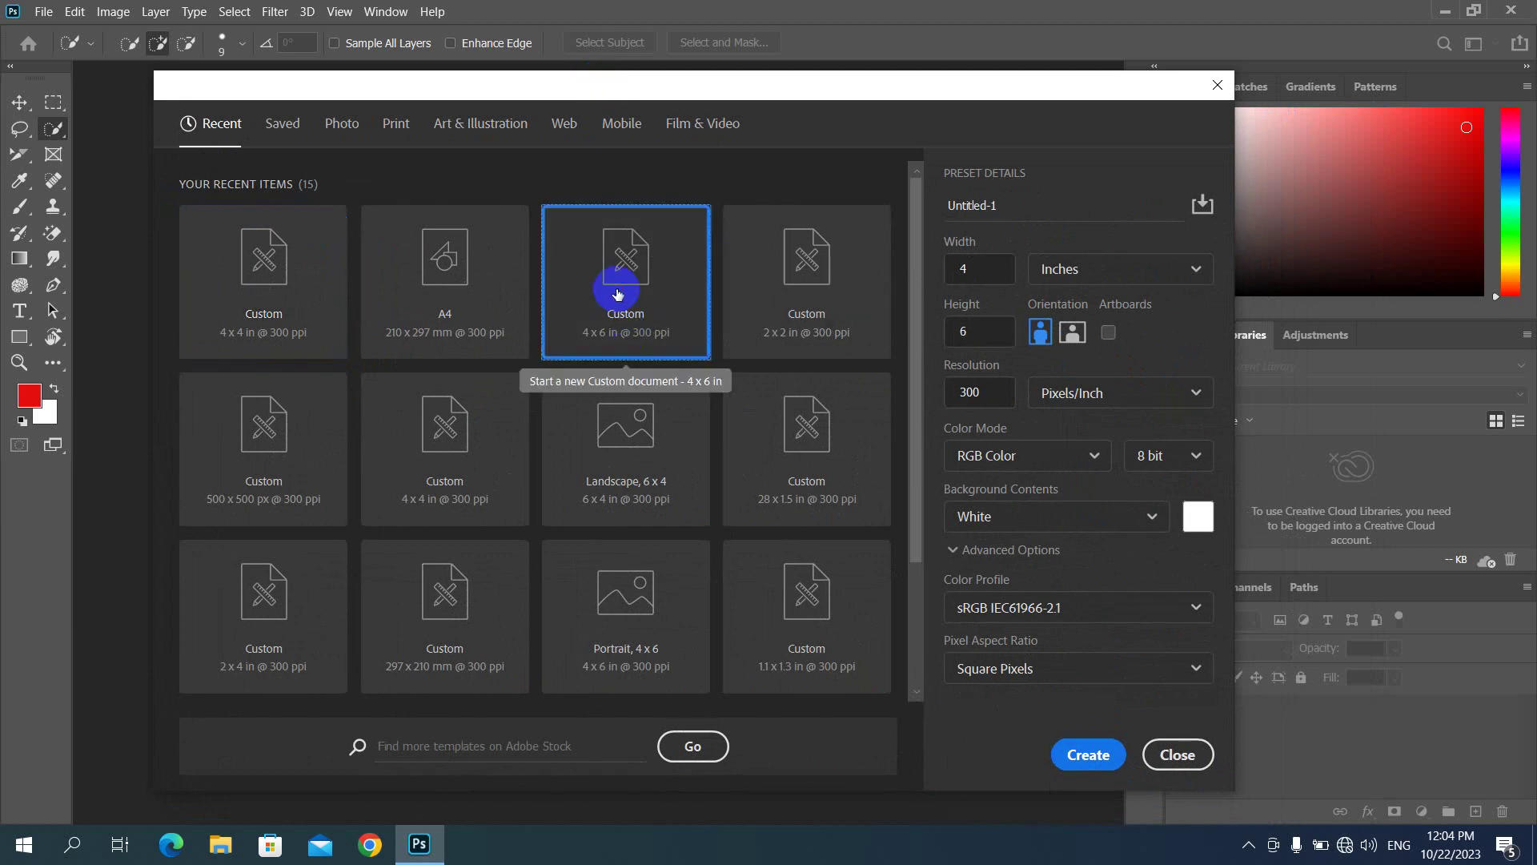
{"action": "left_click", "coordinate": [1089, 753]}
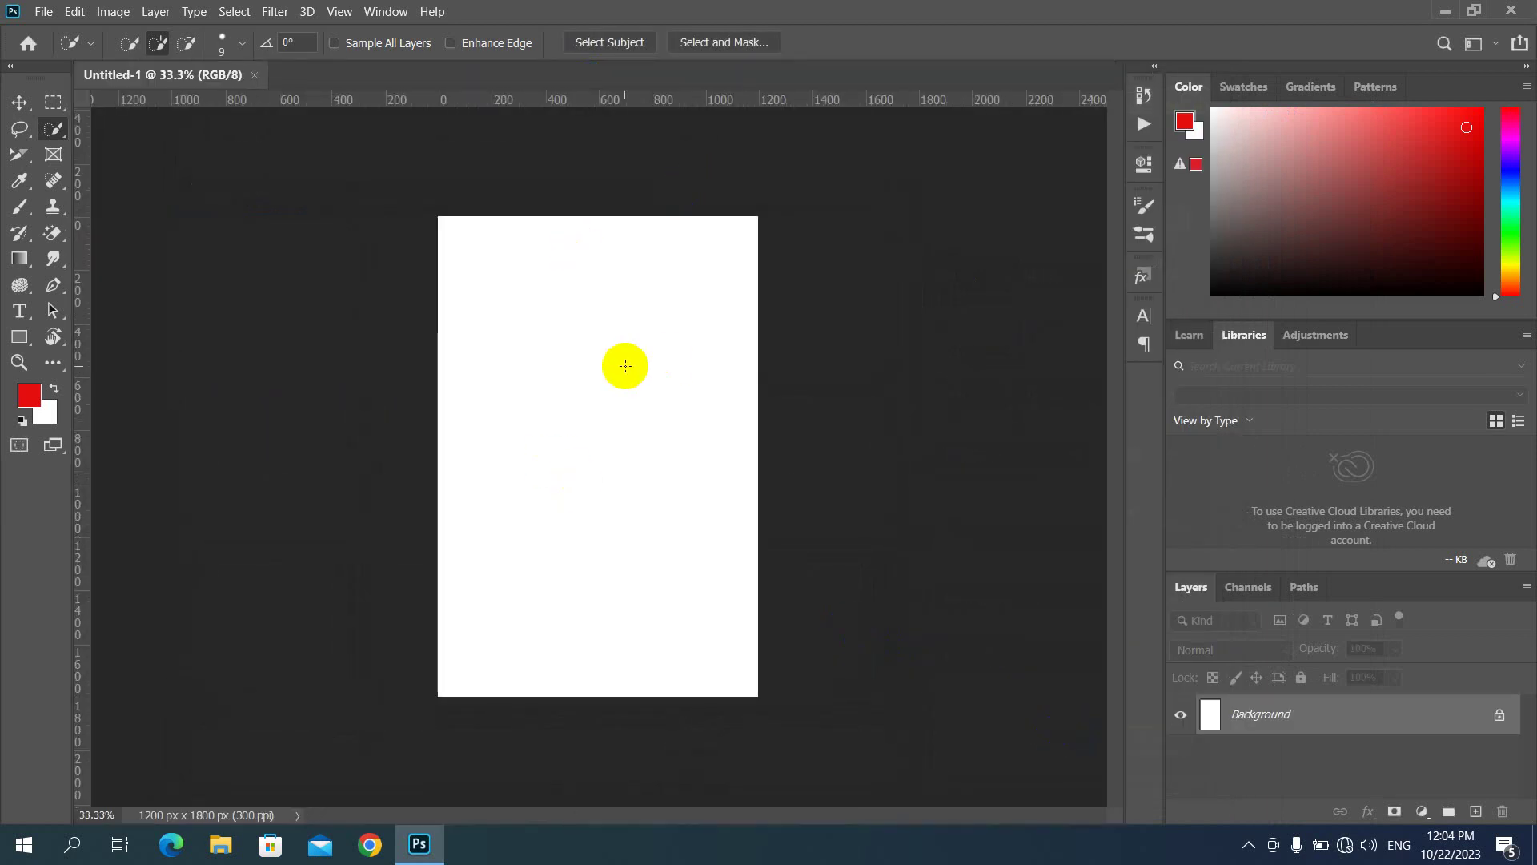
Step: Zoom the blank canvas to about 58% and switch to the Move tool
{"action": "scroll", "coordinate": [621, 363], "scroll_direction": "up", "scroll_amount": 2}
{"action": "scroll", "coordinate": [593, 357], "scroll_direction": "up", "scroll_amount": 2}
{"action": "scroll", "coordinate": [587, 381], "scroll_direction": "down", "scroll_amount": 1}
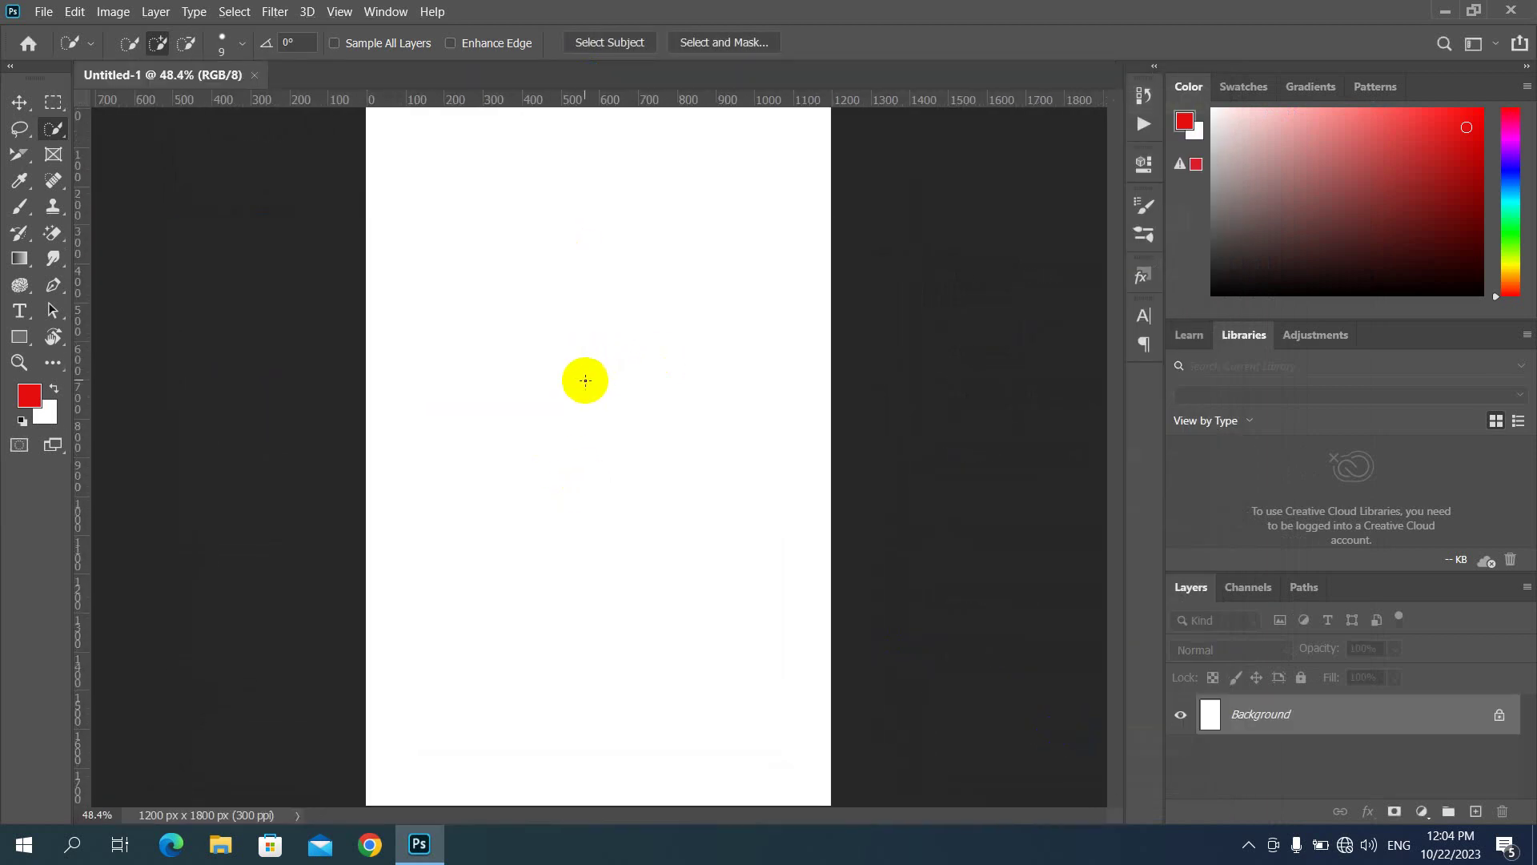
{"action": "scroll", "coordinate": [585, 380], "scroll_direction": "up", "scroll_amount": 1}
{"action": "scroll", "coordinate": [585, 380], "scroll_direction": "up", "scroll_amount": 1}
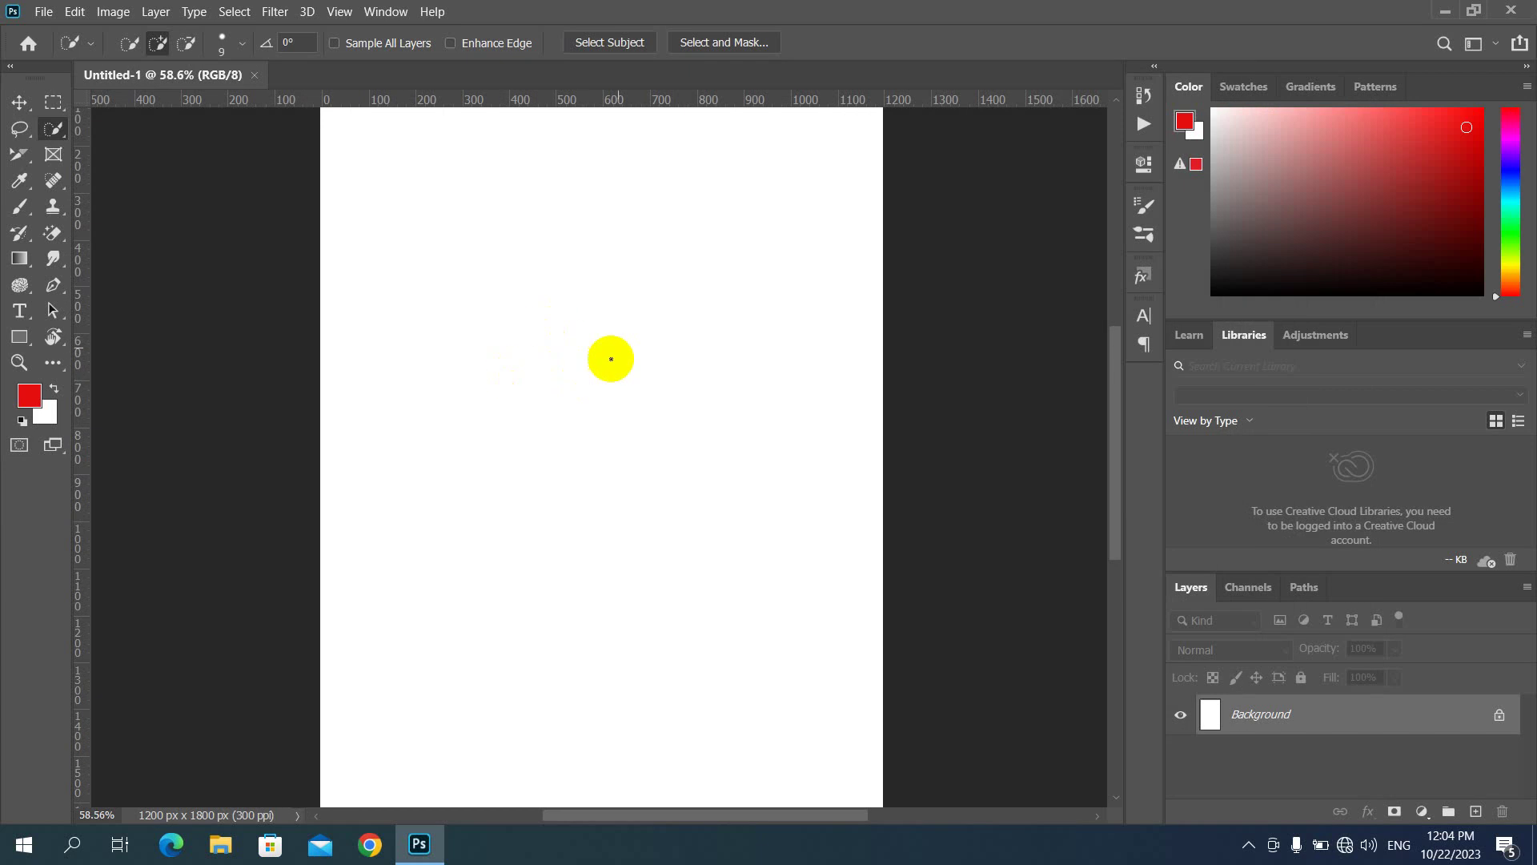
{"action": "key", "text": "v"}
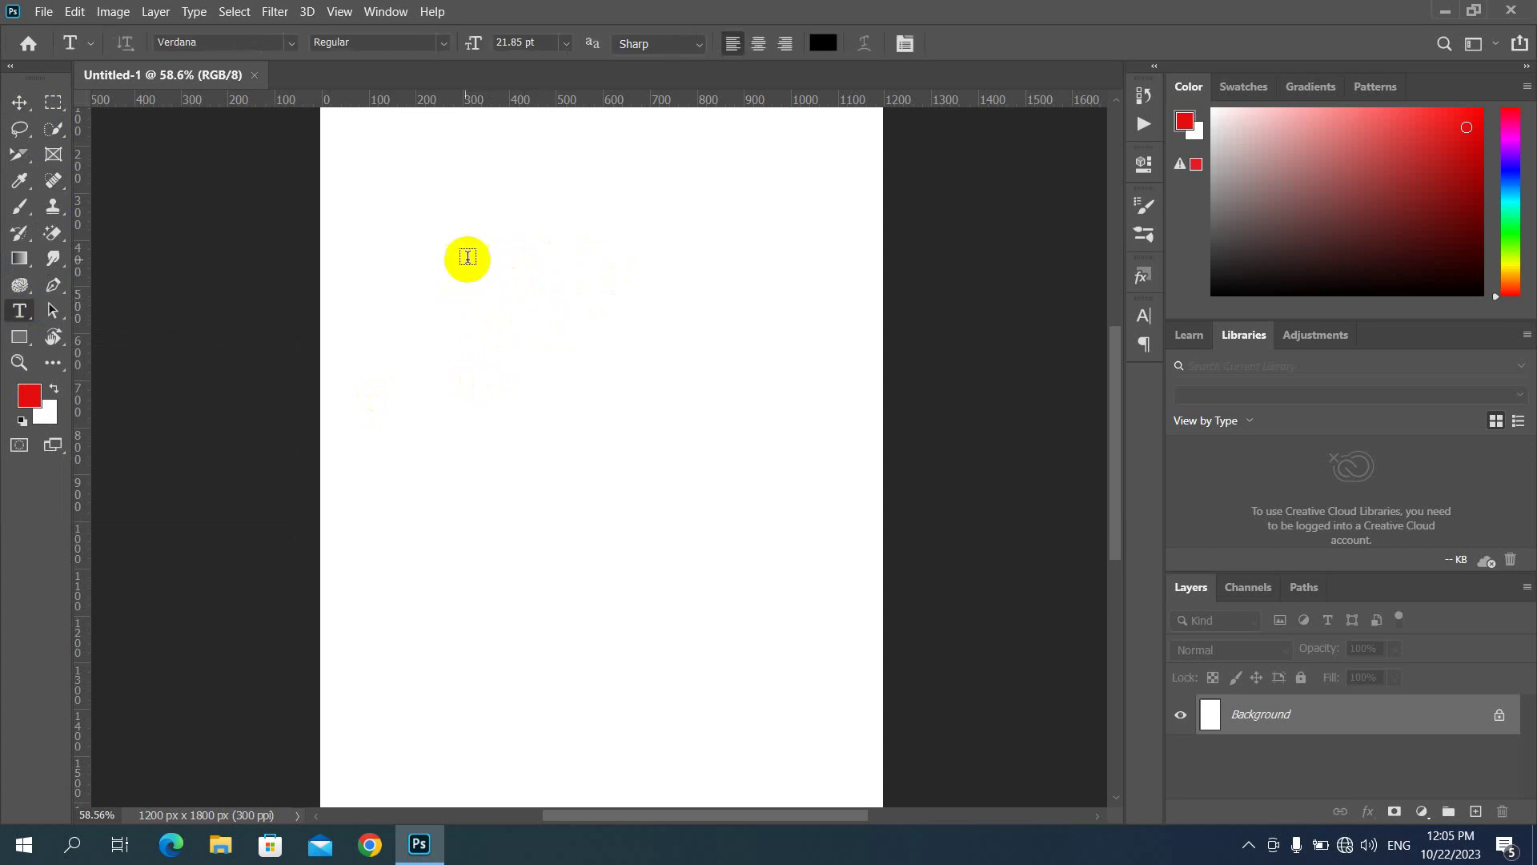
Step: Add a committed 'Rasterize' text layer near the top of the page
{"action": "left_click", "coordinate": [464, 291]}
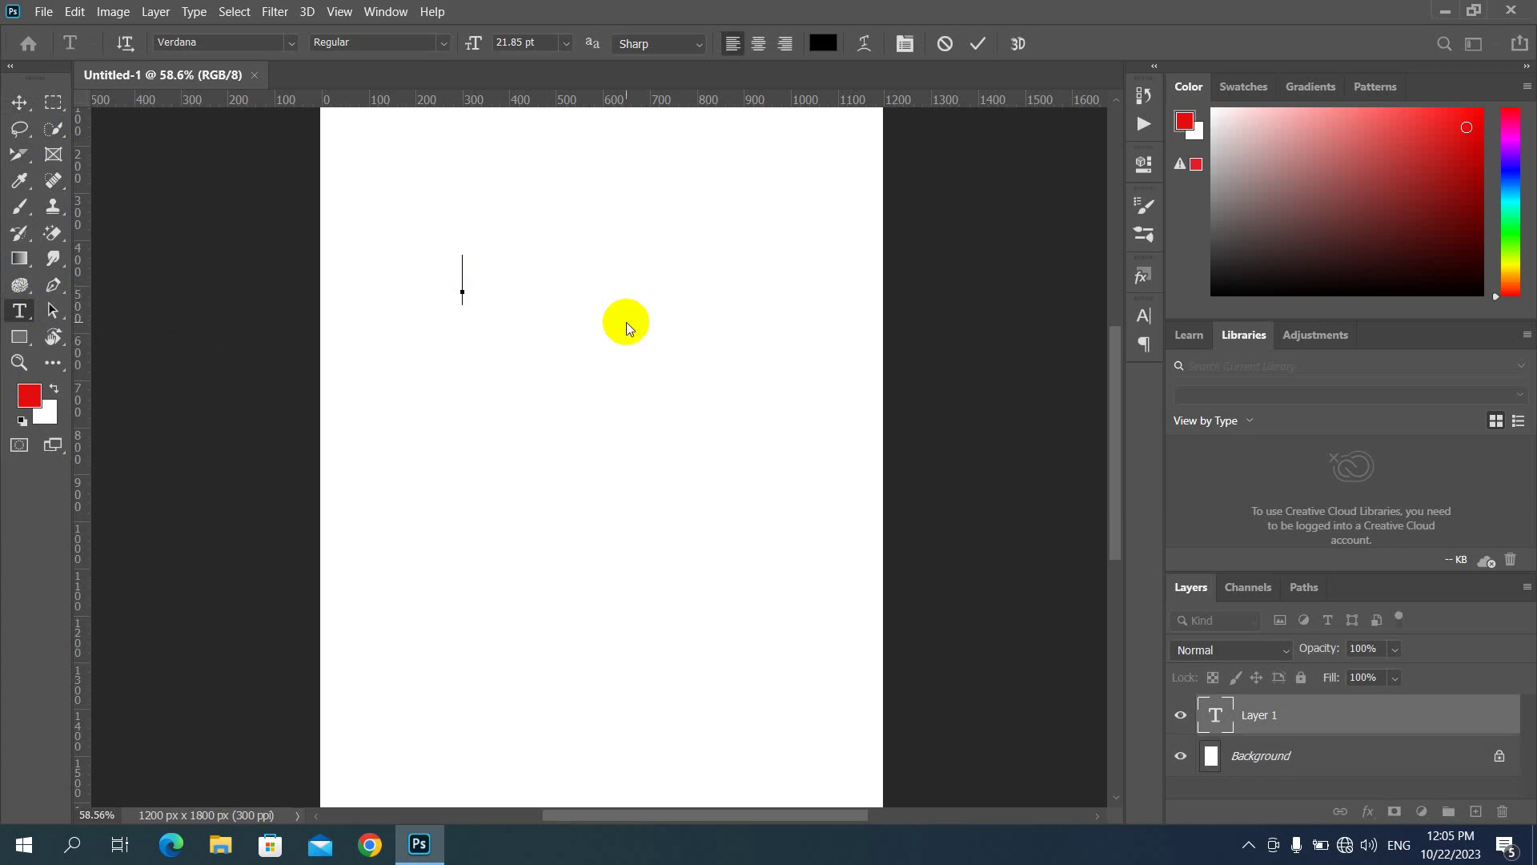
{"action": "type", "text": "Ra st"}
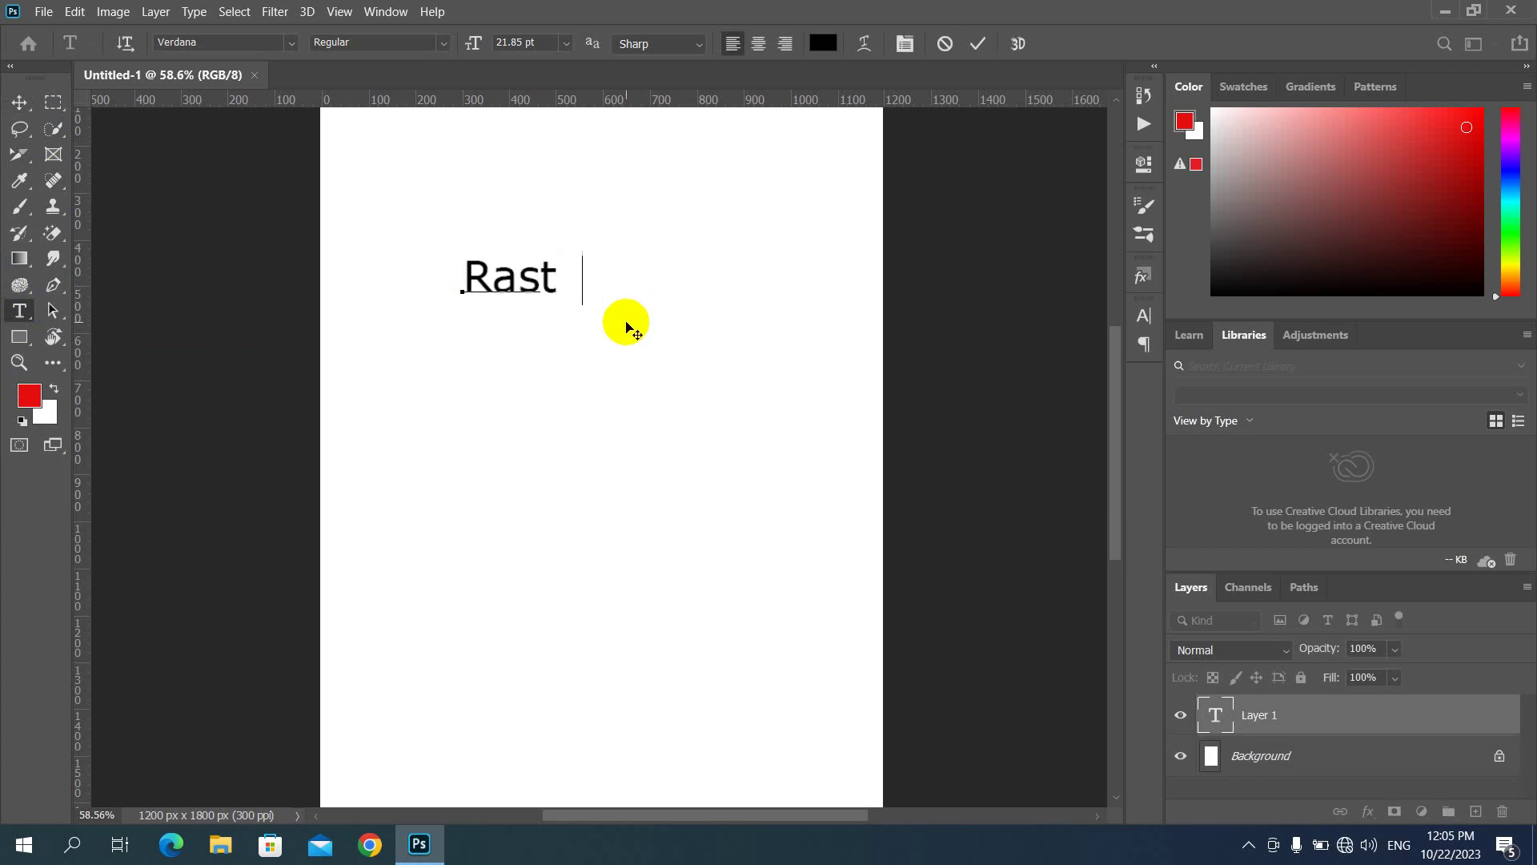
{"action": "type", "text": "eriz"}
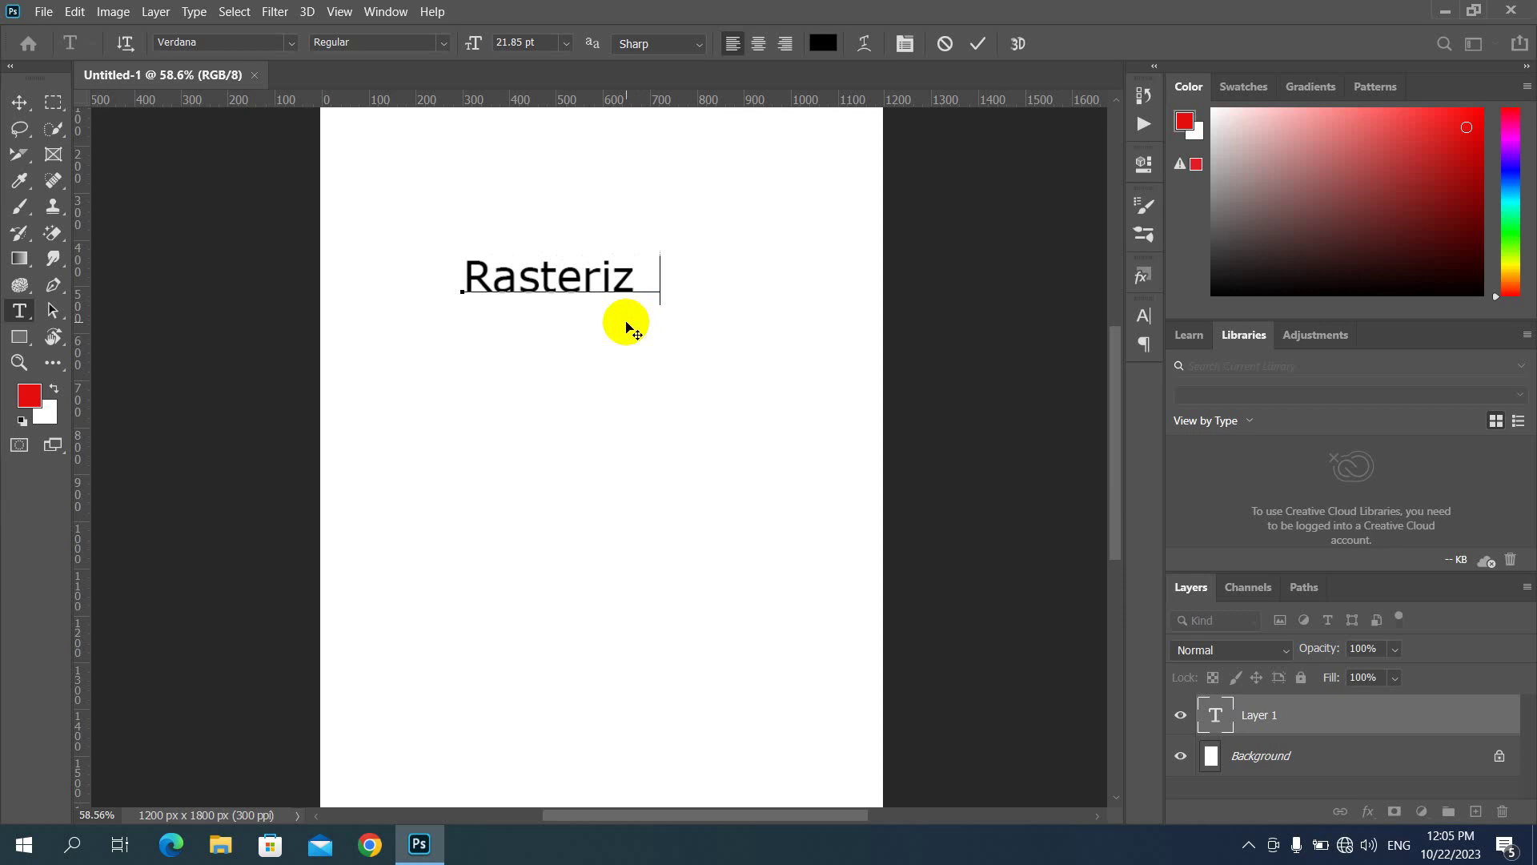
{"action": "type", "text": "e"}
{"action": "left_click", "coordinate": [627, 323]}
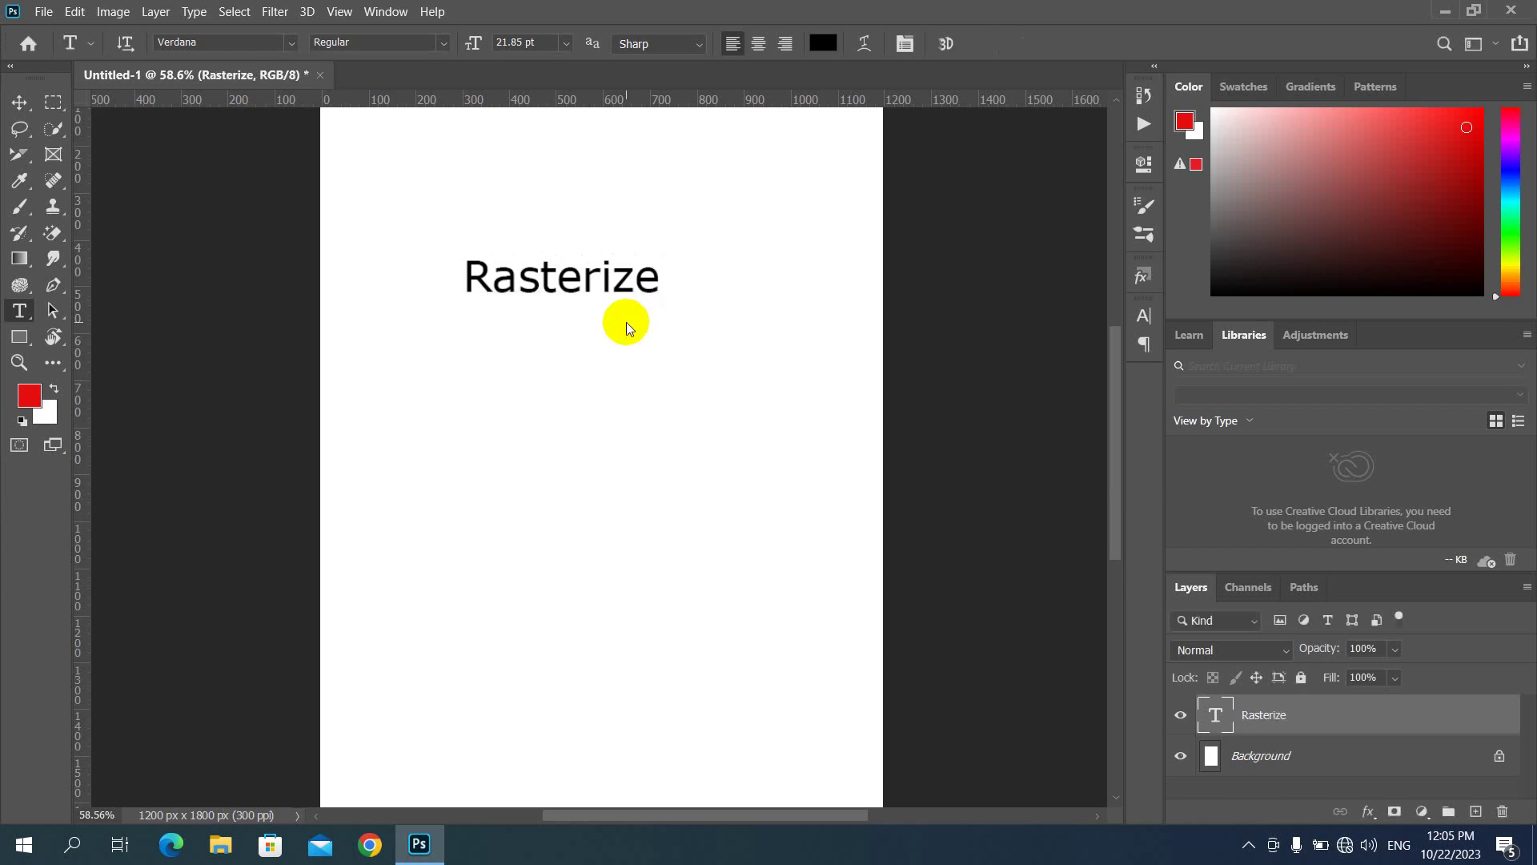
Step: Scale the Rasterize text up to about 183% with Free Transform and position it near the top
{"action": "key", "text": "v"}
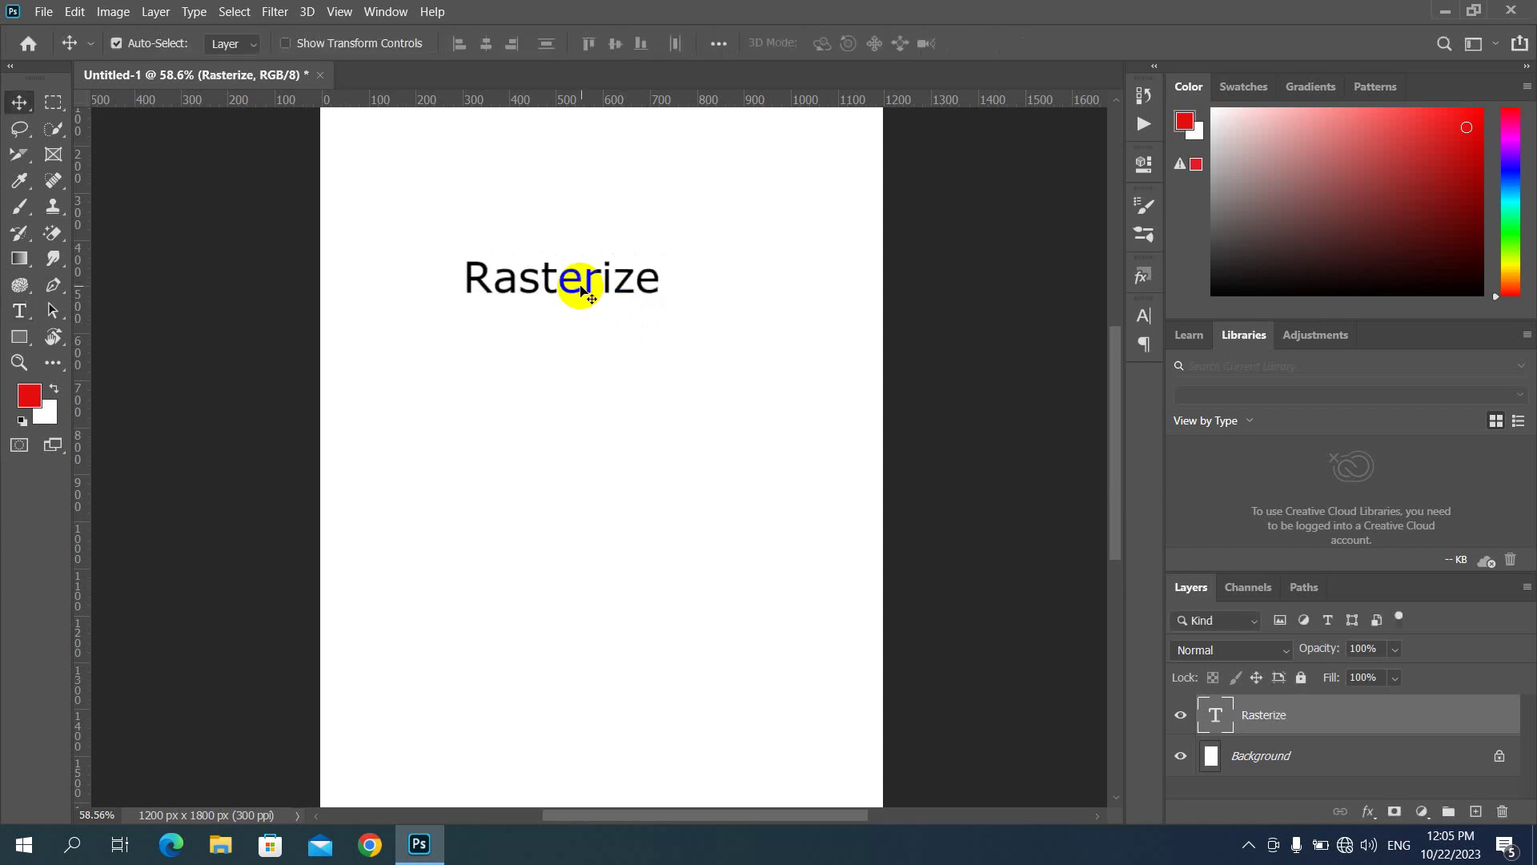
{"action": "left_click_drag", "start_coordinate": [582, 290], "coordinate": [597, 324]}
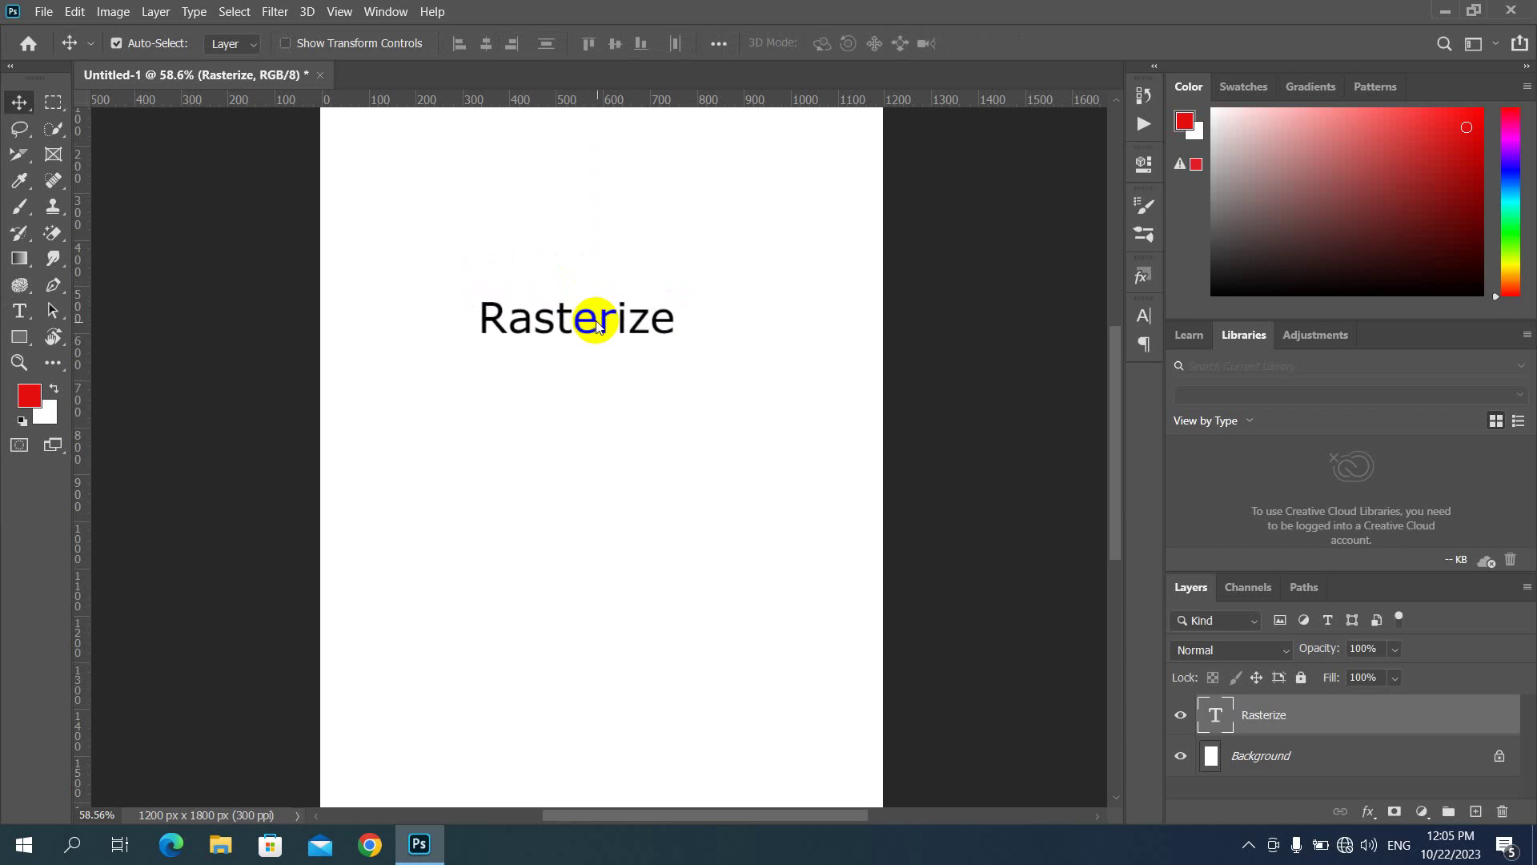
{"action": "key", "text": "ctrl+t"}
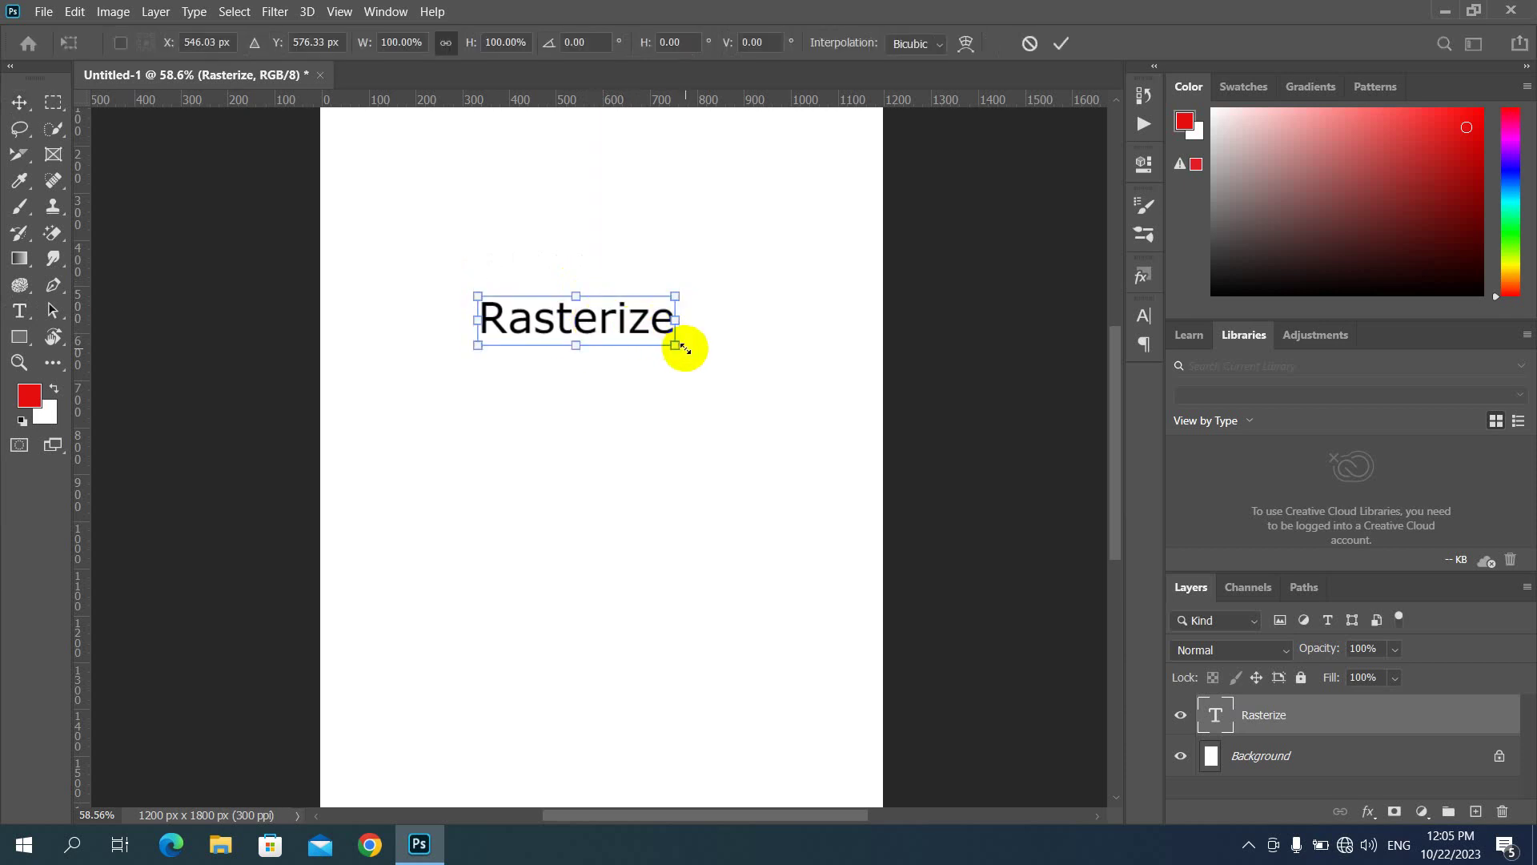
{"action": "left_click_drag", "start_coordinate": [677, 345], "coordinate": [822, 461]}
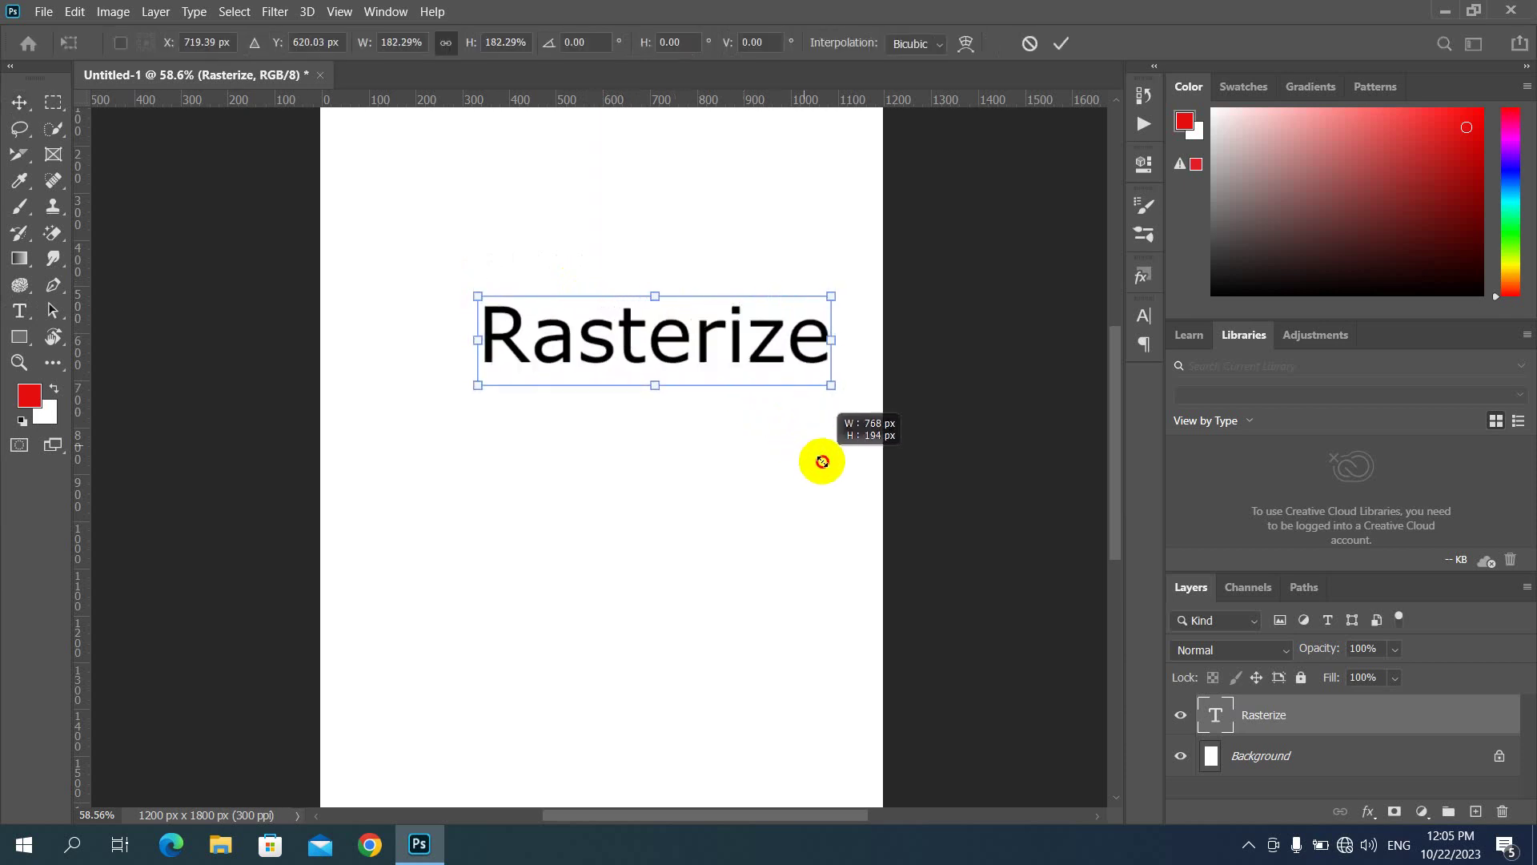
{"action": "left_click_drag", "start_coordinate": [673, 344], "coordinate": [623, 321]}
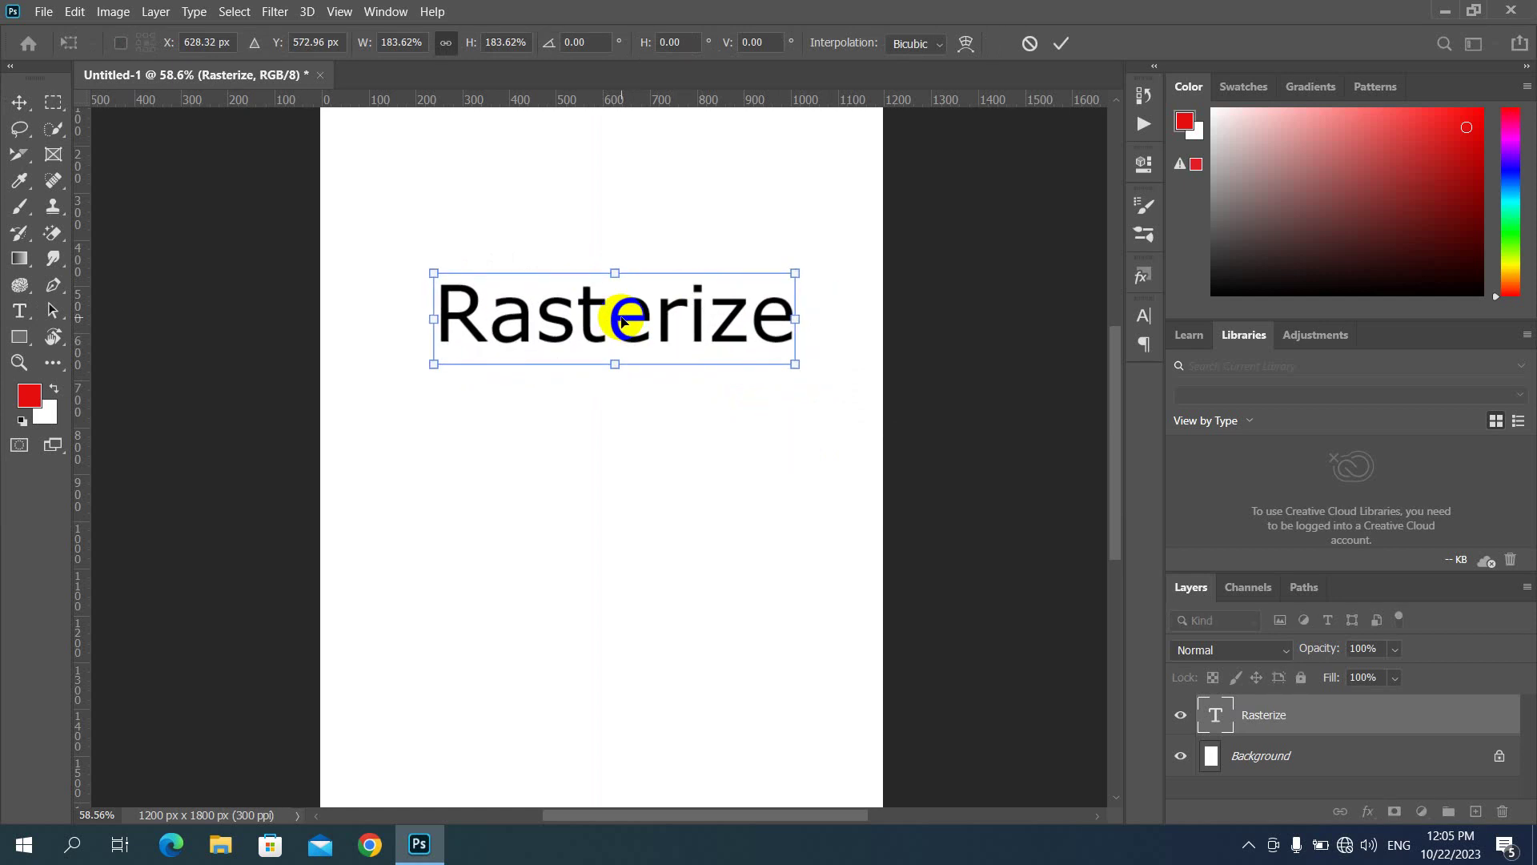
{"action": "key", "text": "Return"}
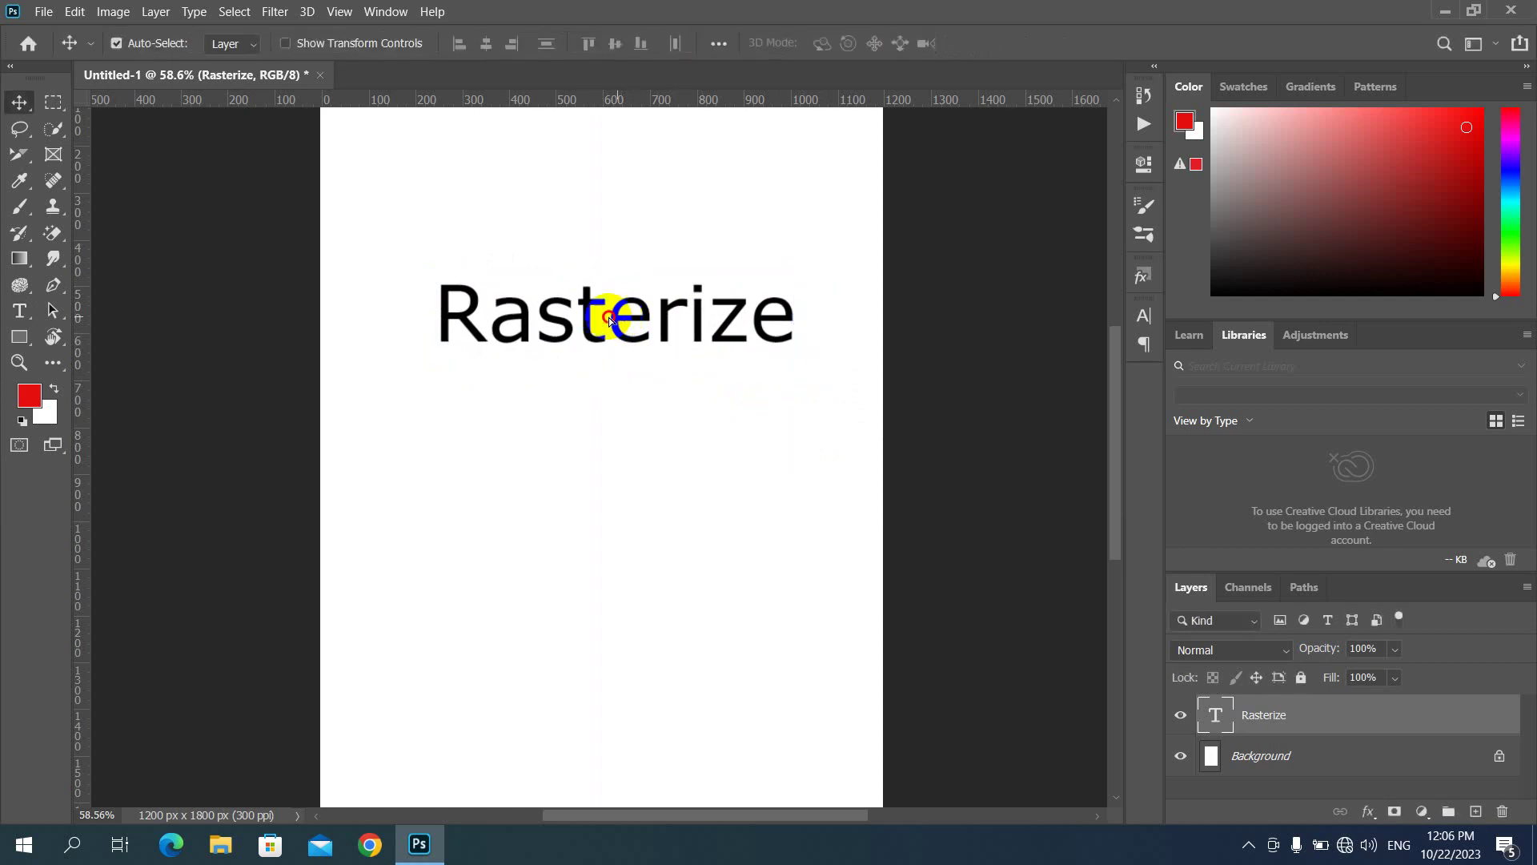
{"action": "left_click_drag", "start_coordinate": [623, 322], "coordinate": [607, 320]}
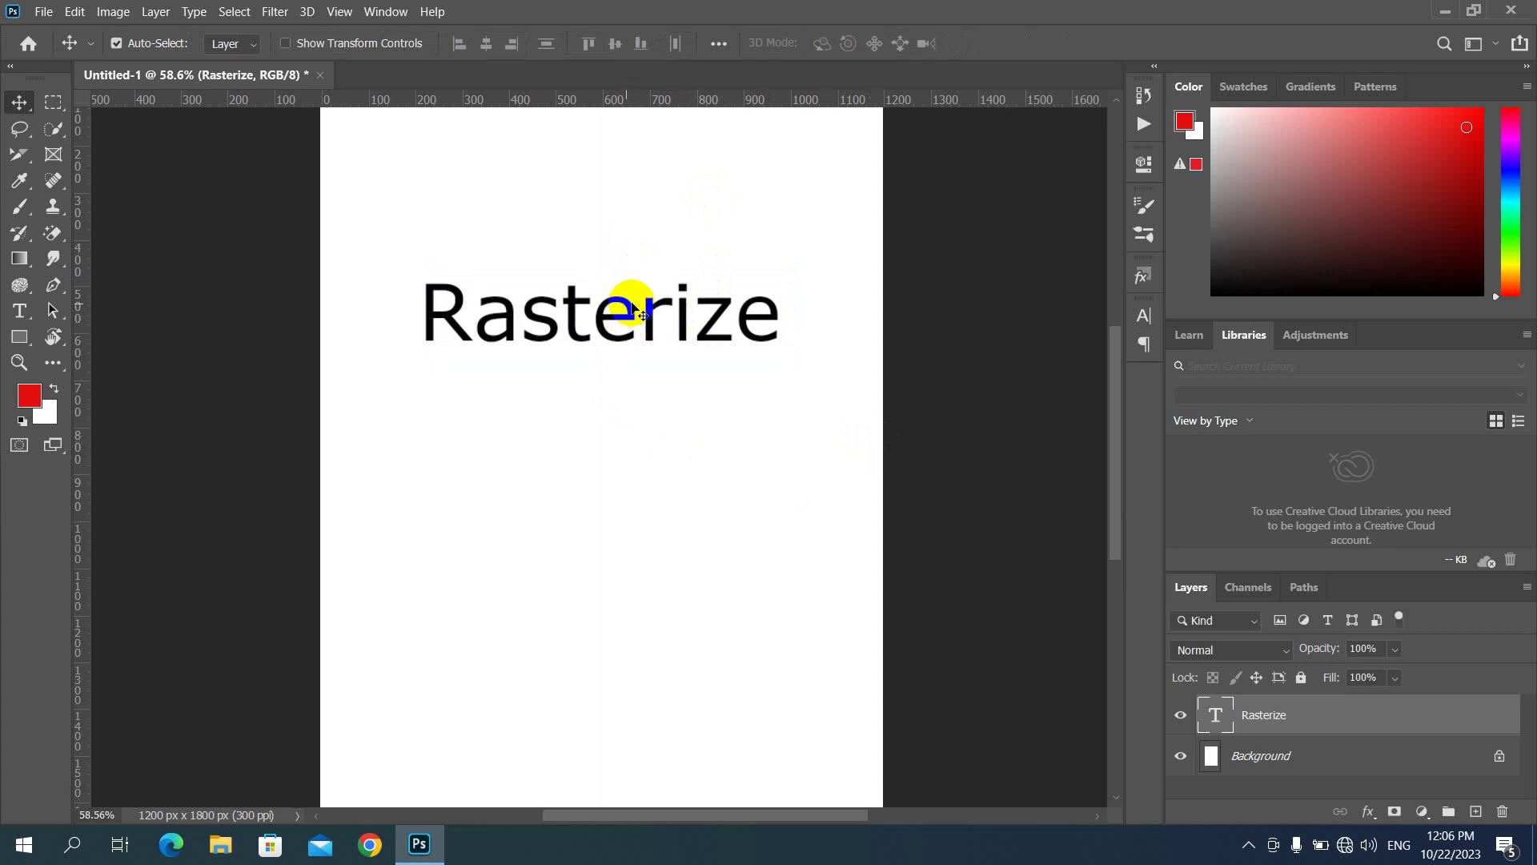
{"action": "mouse_move", "coordinate": [628, 311]}
{"action": "left_mouse_down"}
{"action": "mouse_move", "coordinate": [649, 300]}
{"action": "mouse_move", "coordinate": [638, 307]}
{"action": "left_mouse_up"}
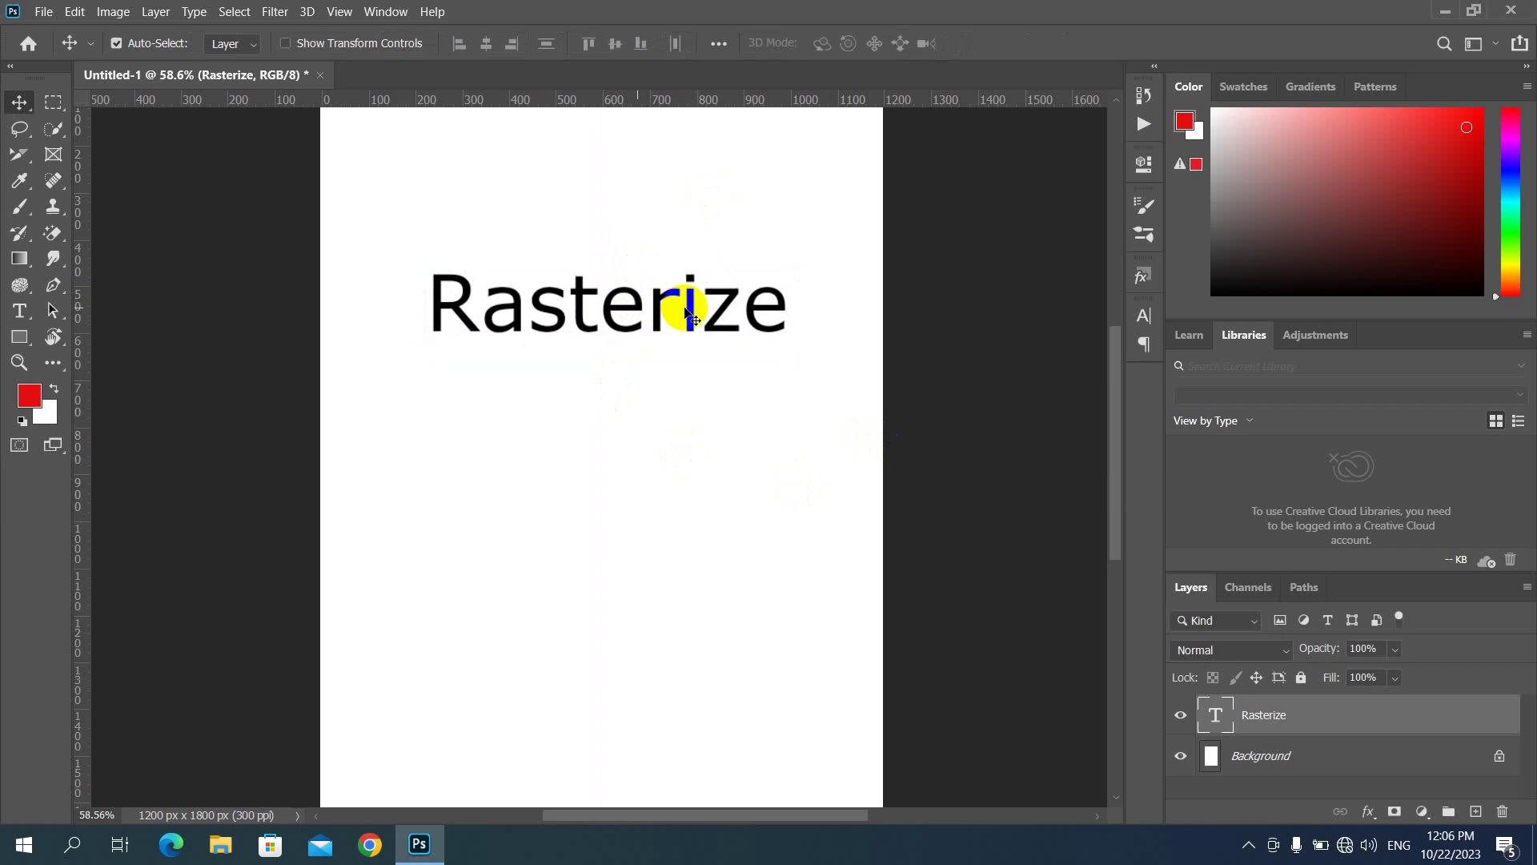
Step: Enter and exit text editing briefly, then nudge the Rasterize text slightly left and down
{"action": "key", "text": "t"}
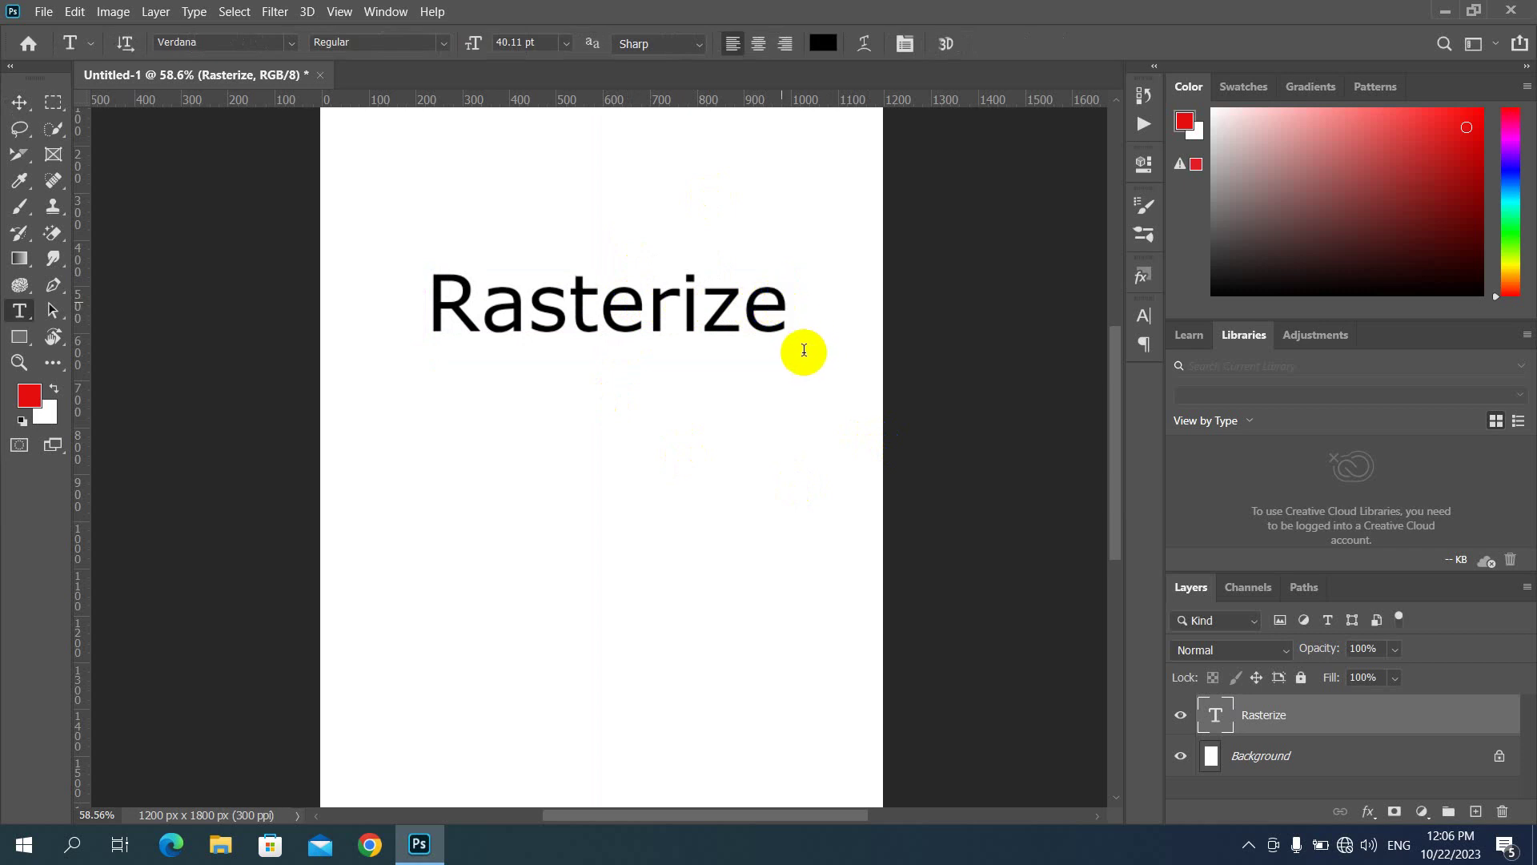
{"action": "left_click", "coordinate": [786, 309]}
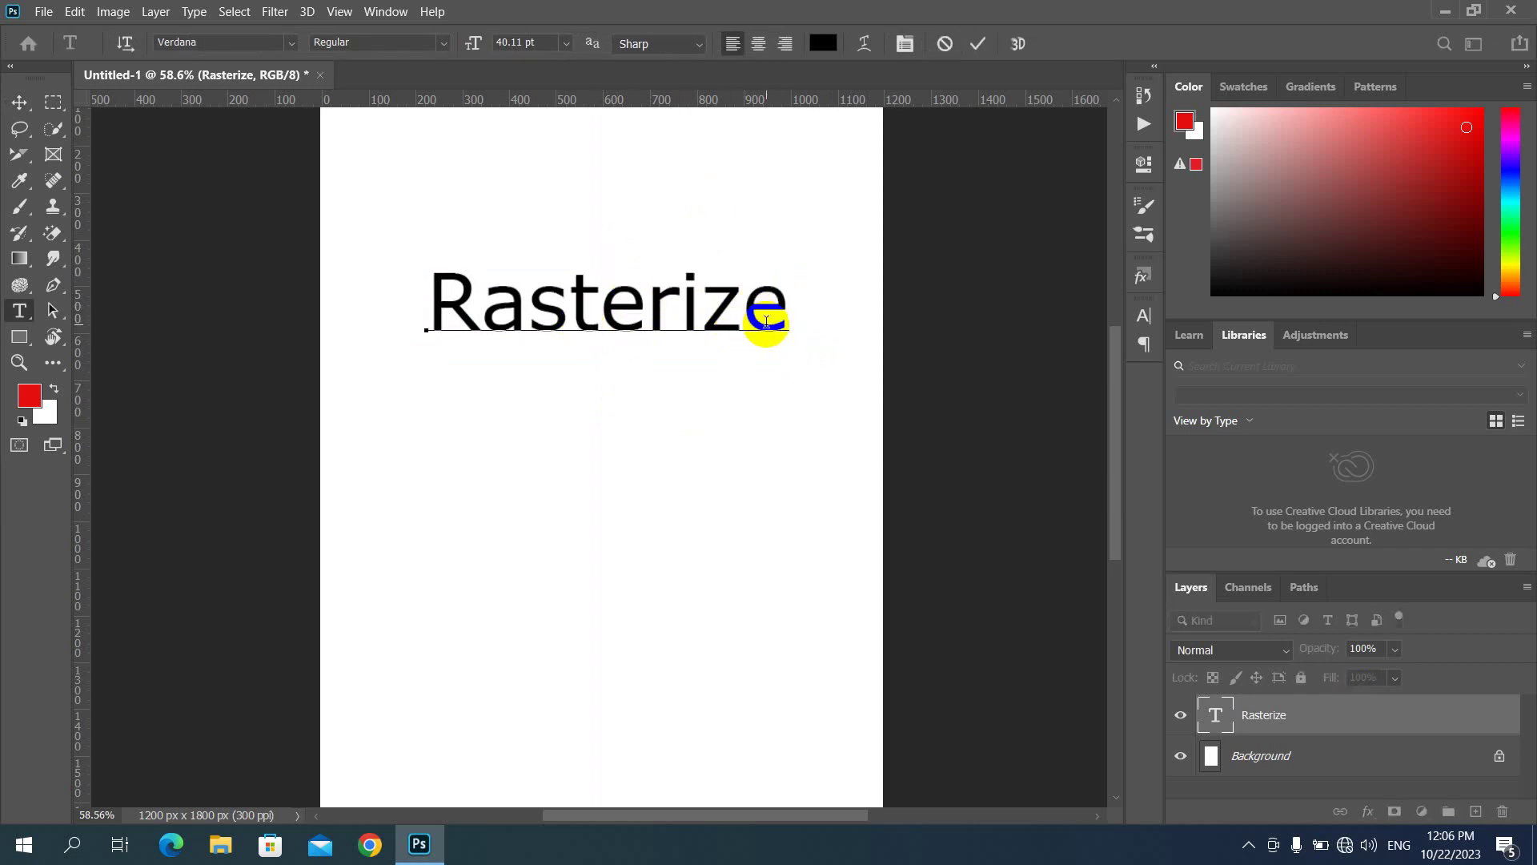
{"action": "key", "text": "ctrl+Return"}
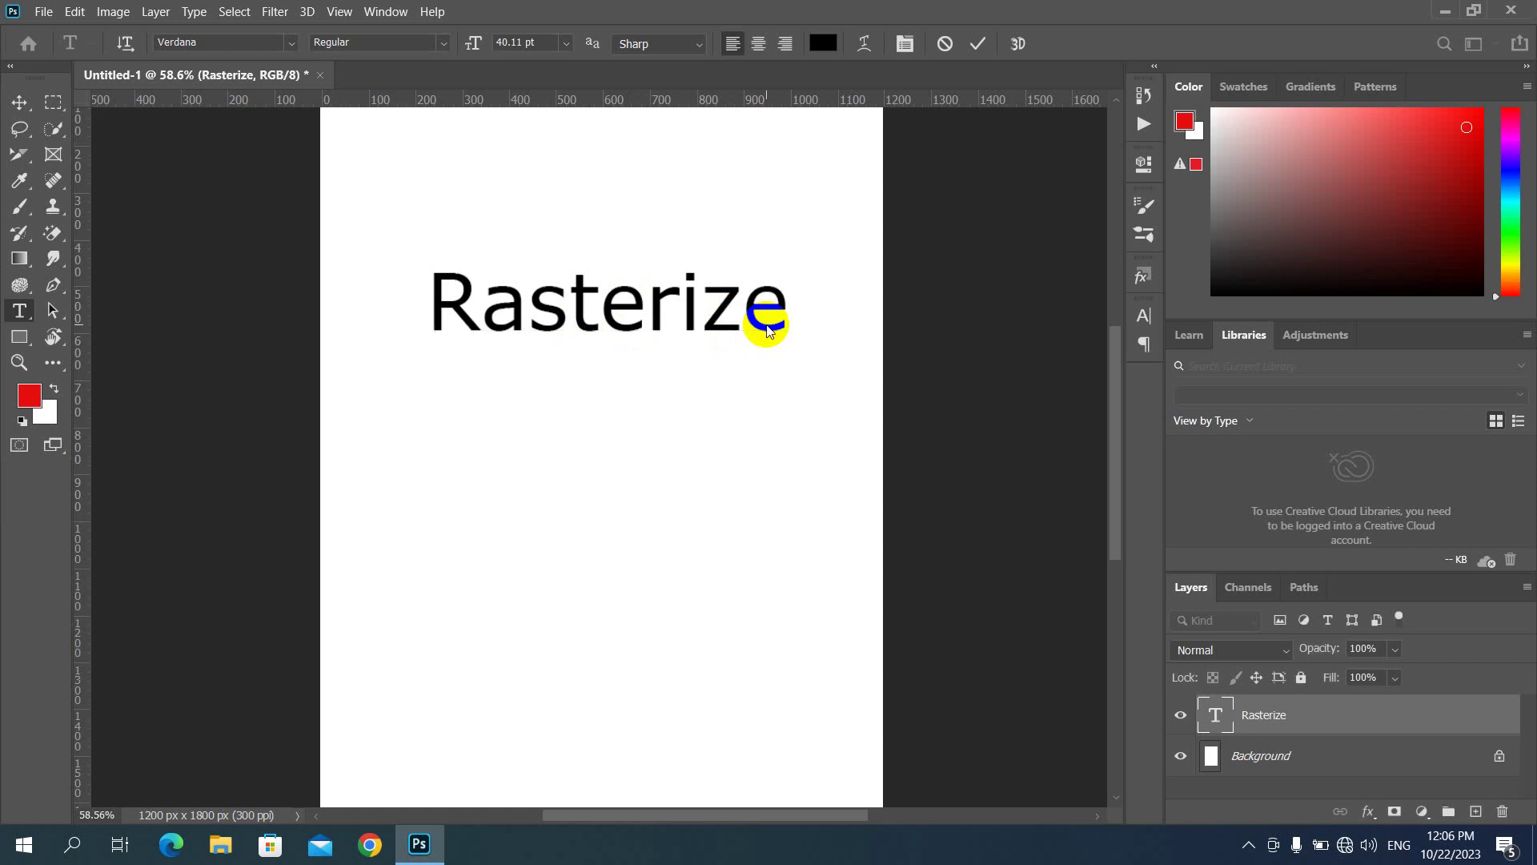
{"action": "key", "text": "v"}
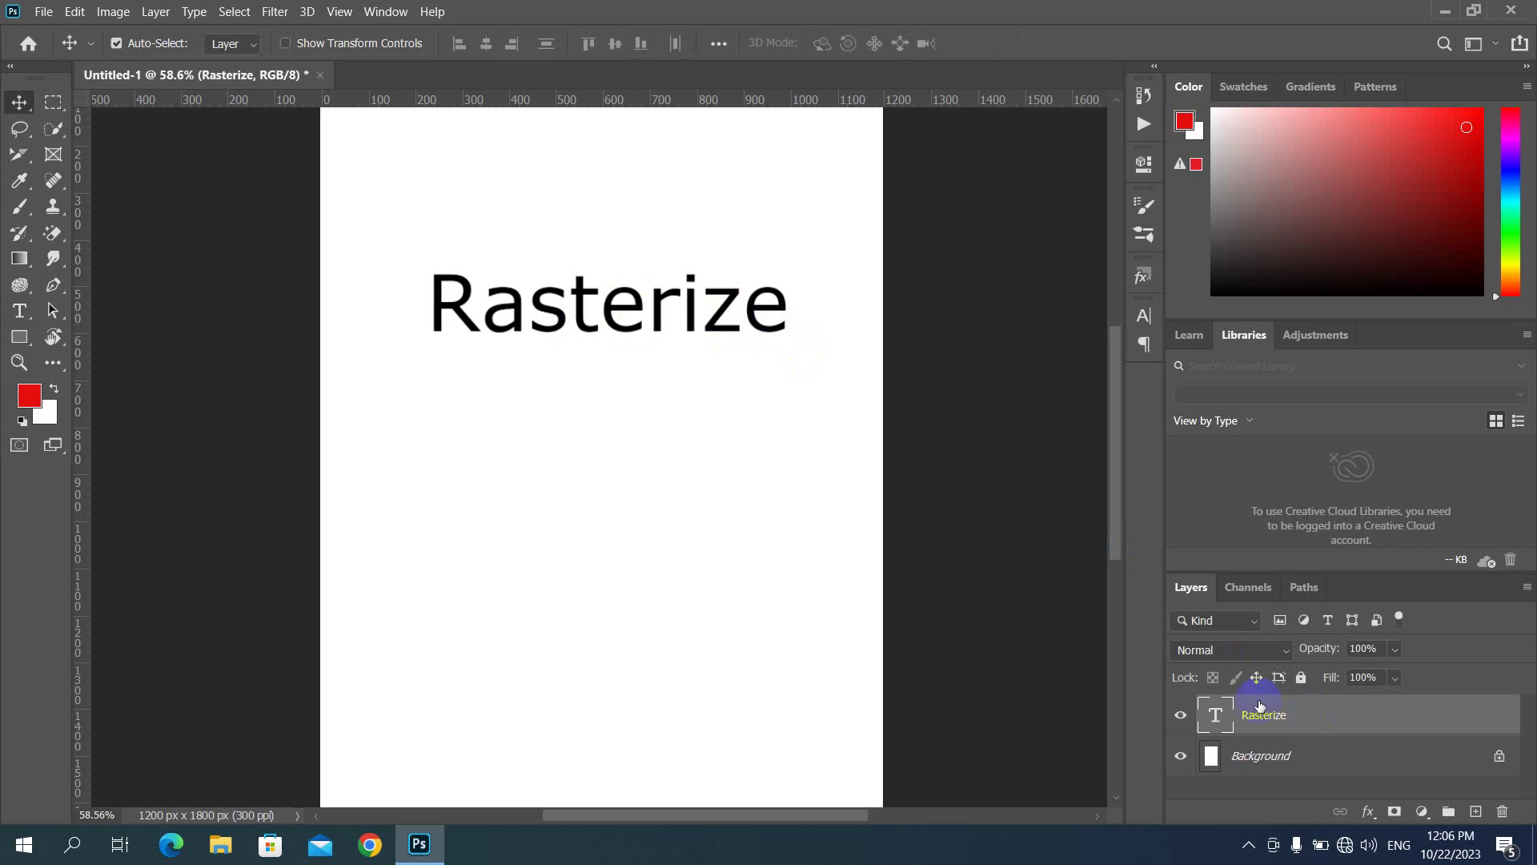
{"action": "left_click", "coordinate": [654, 311]}
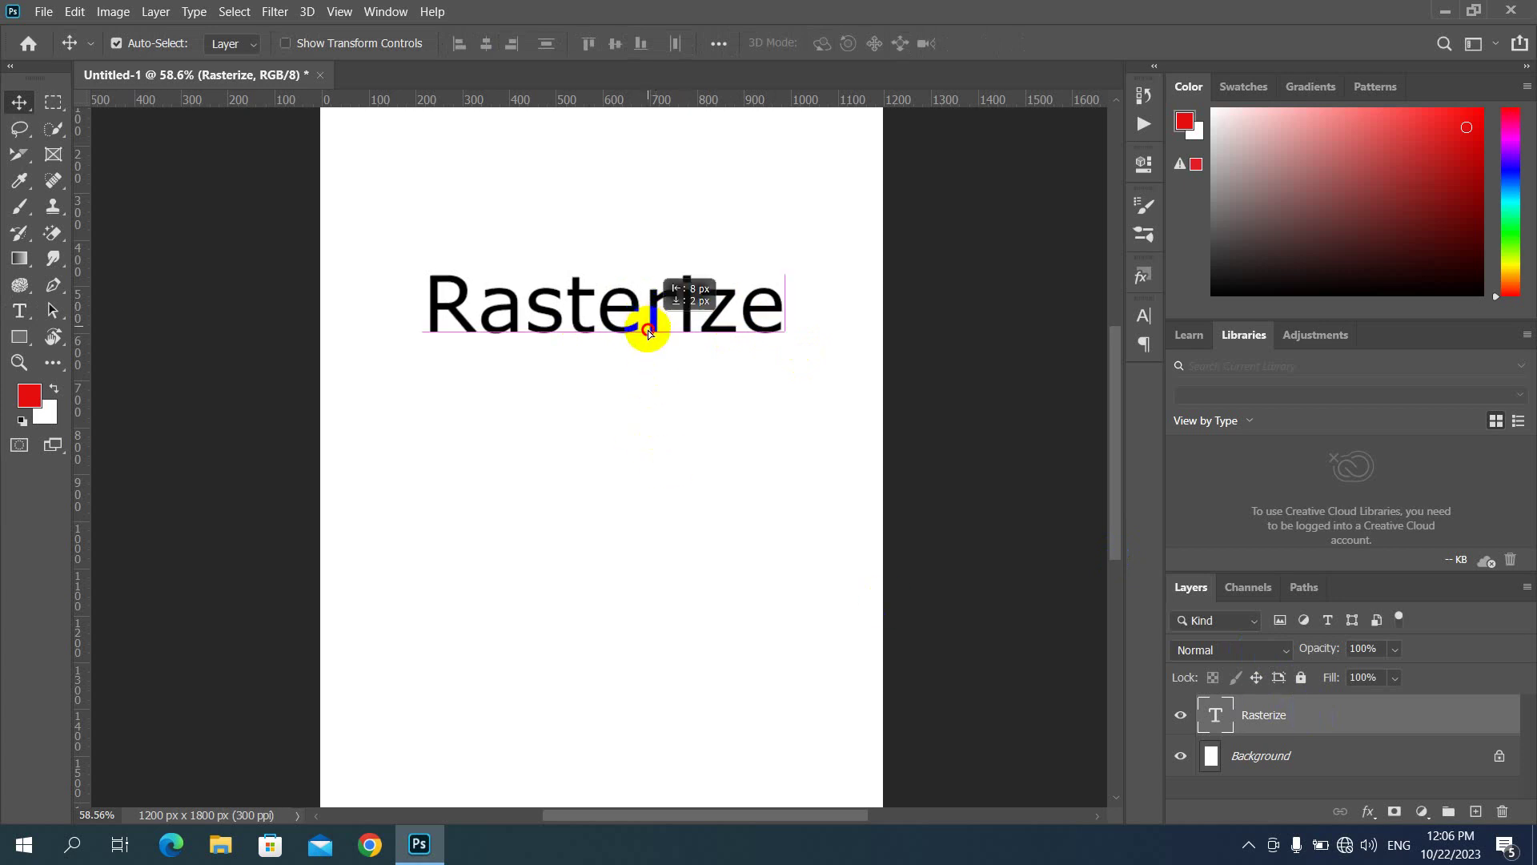
{"action": "left_click_drag", "start_coordinate": [655, 311], "coordinate": [646, 330]}
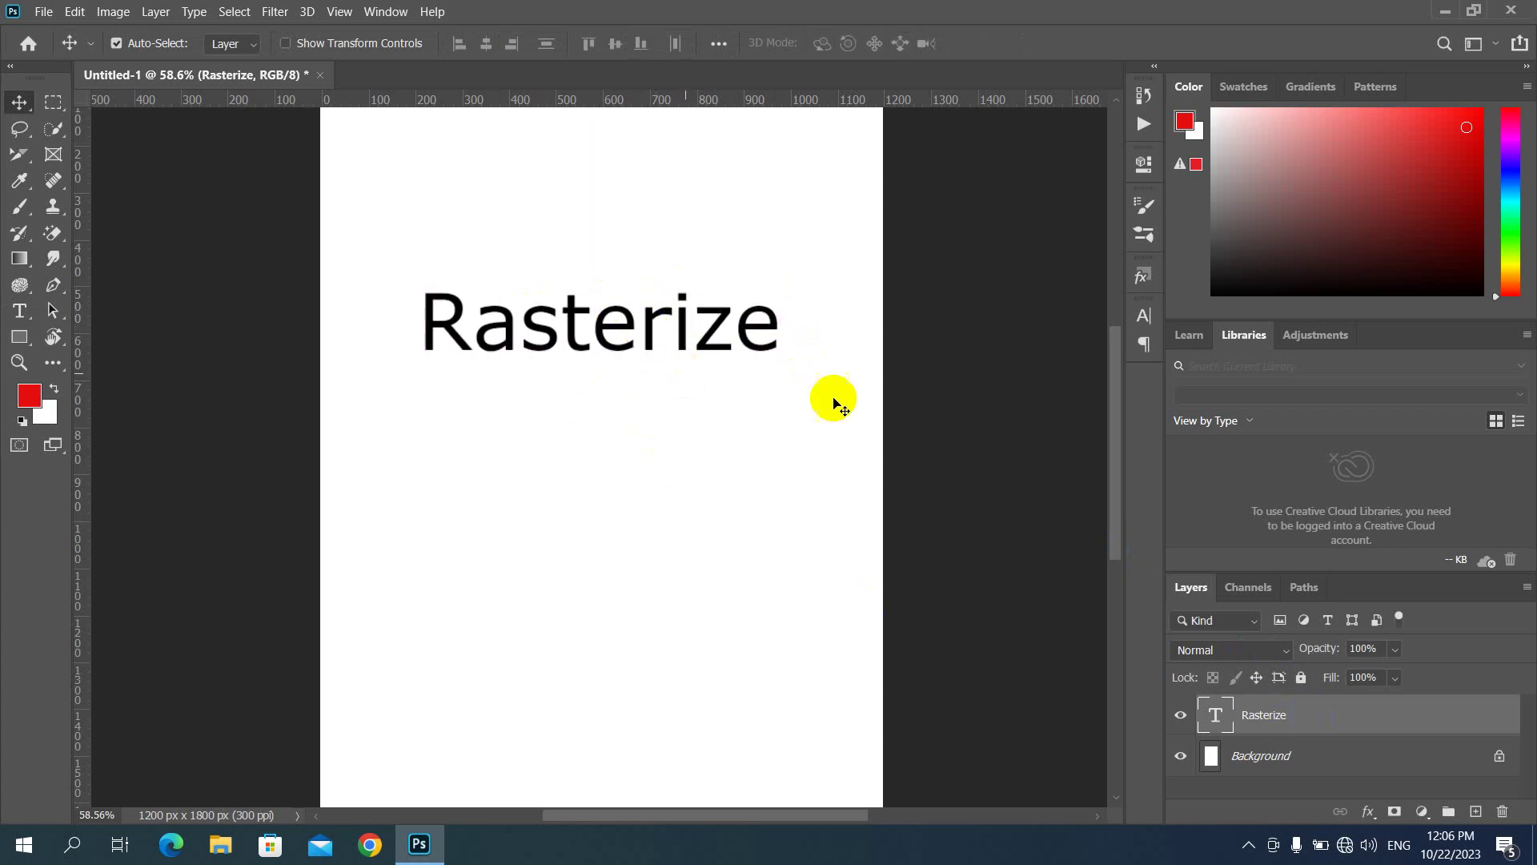
Step: Apply Rasterize Type to the Rasterize layer from its Layers panel context menu
{"action": "right_click", "coordinate": [985, 441]}
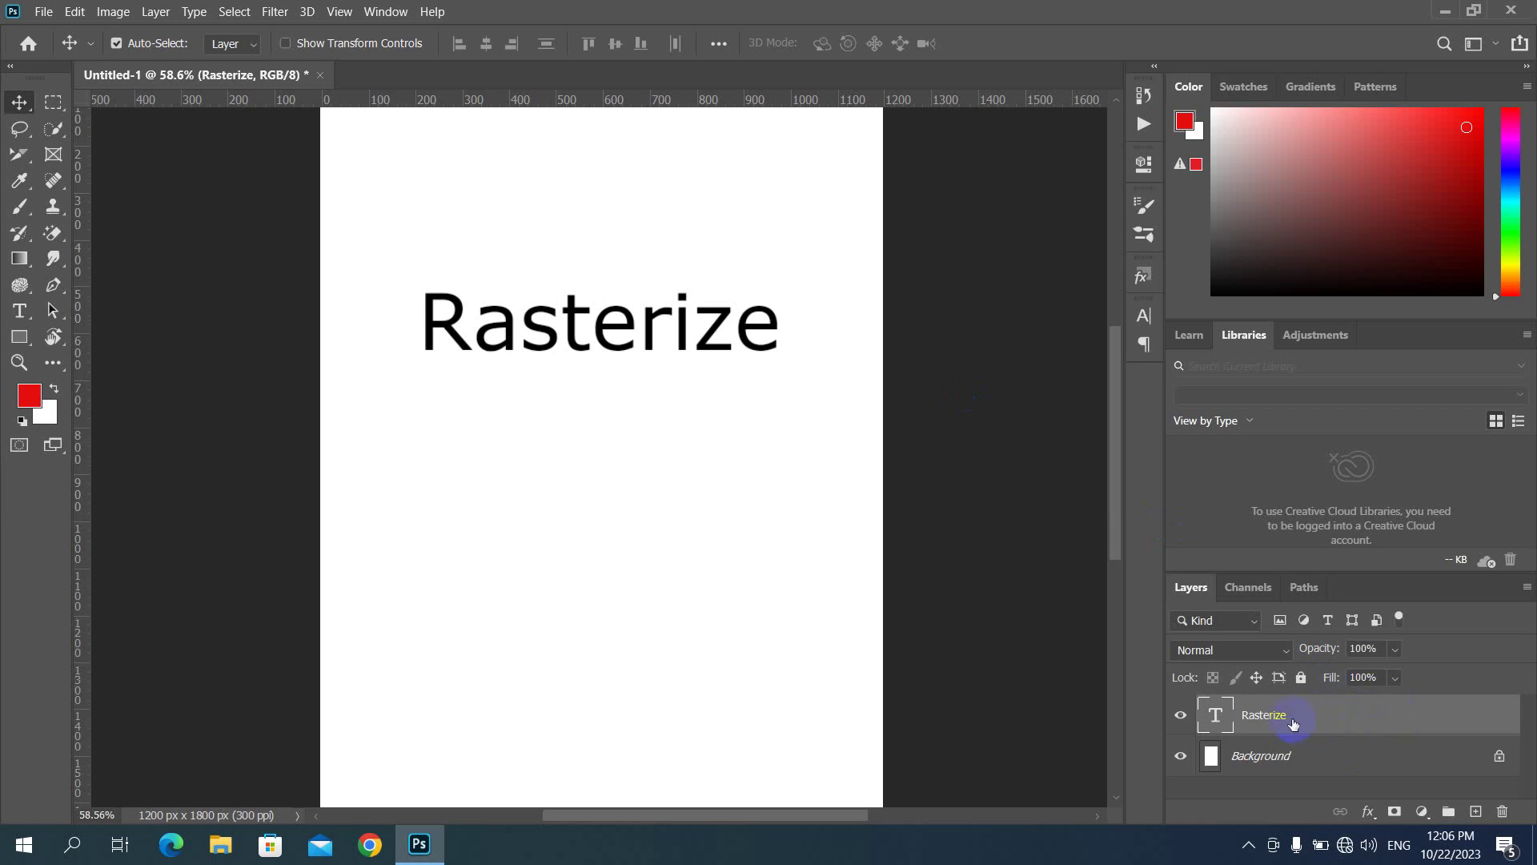
{"action": "right_click", "coordinate": [1337, 714]}
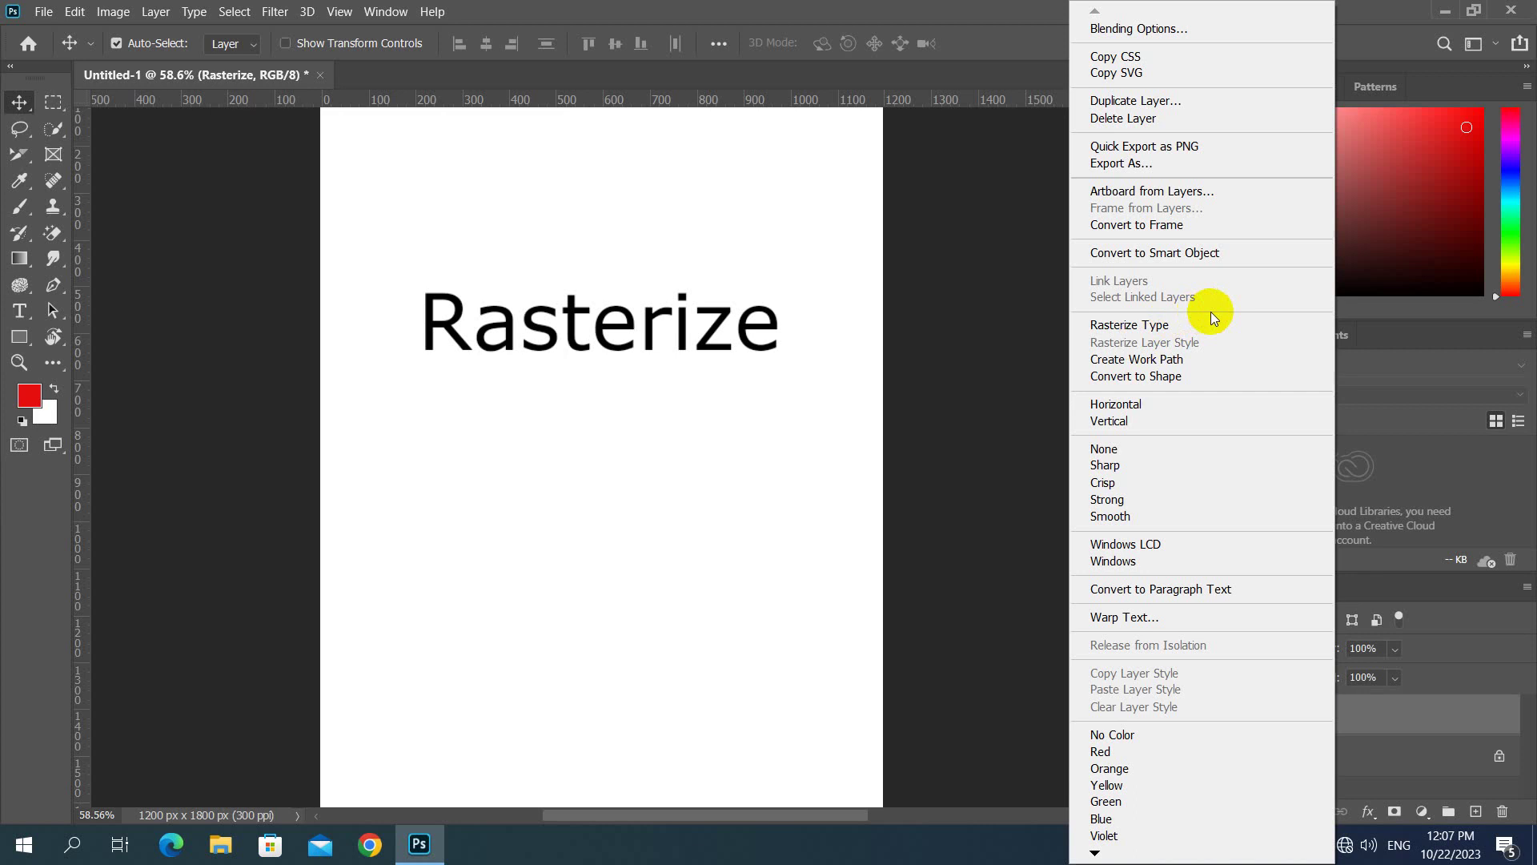
{"action": "left_click", "coordinate": [1188, 330]}
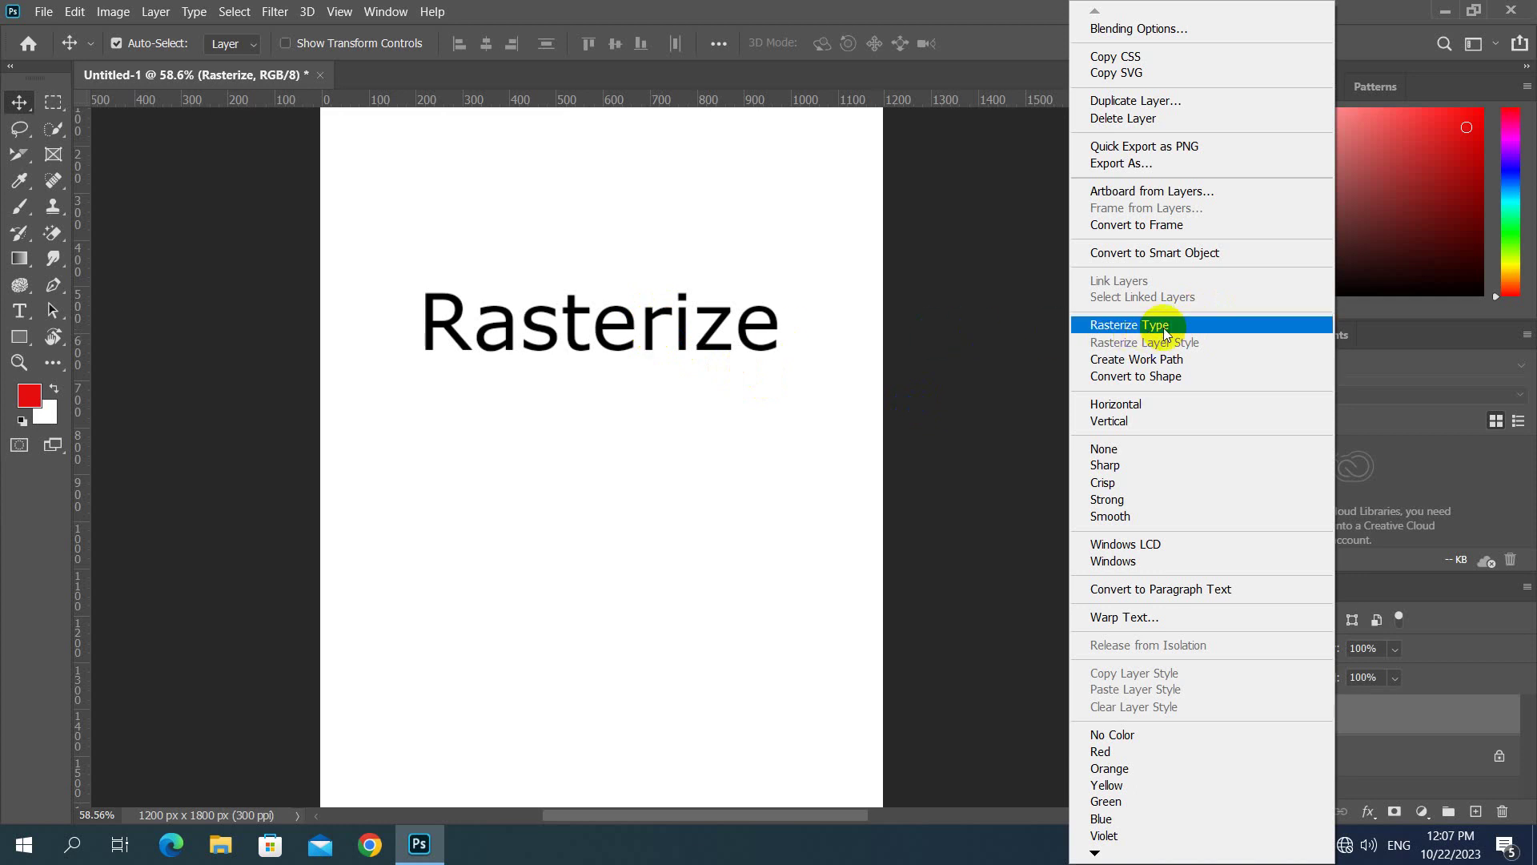
{"action": "right_click", "coordinate": [1380, 714]}
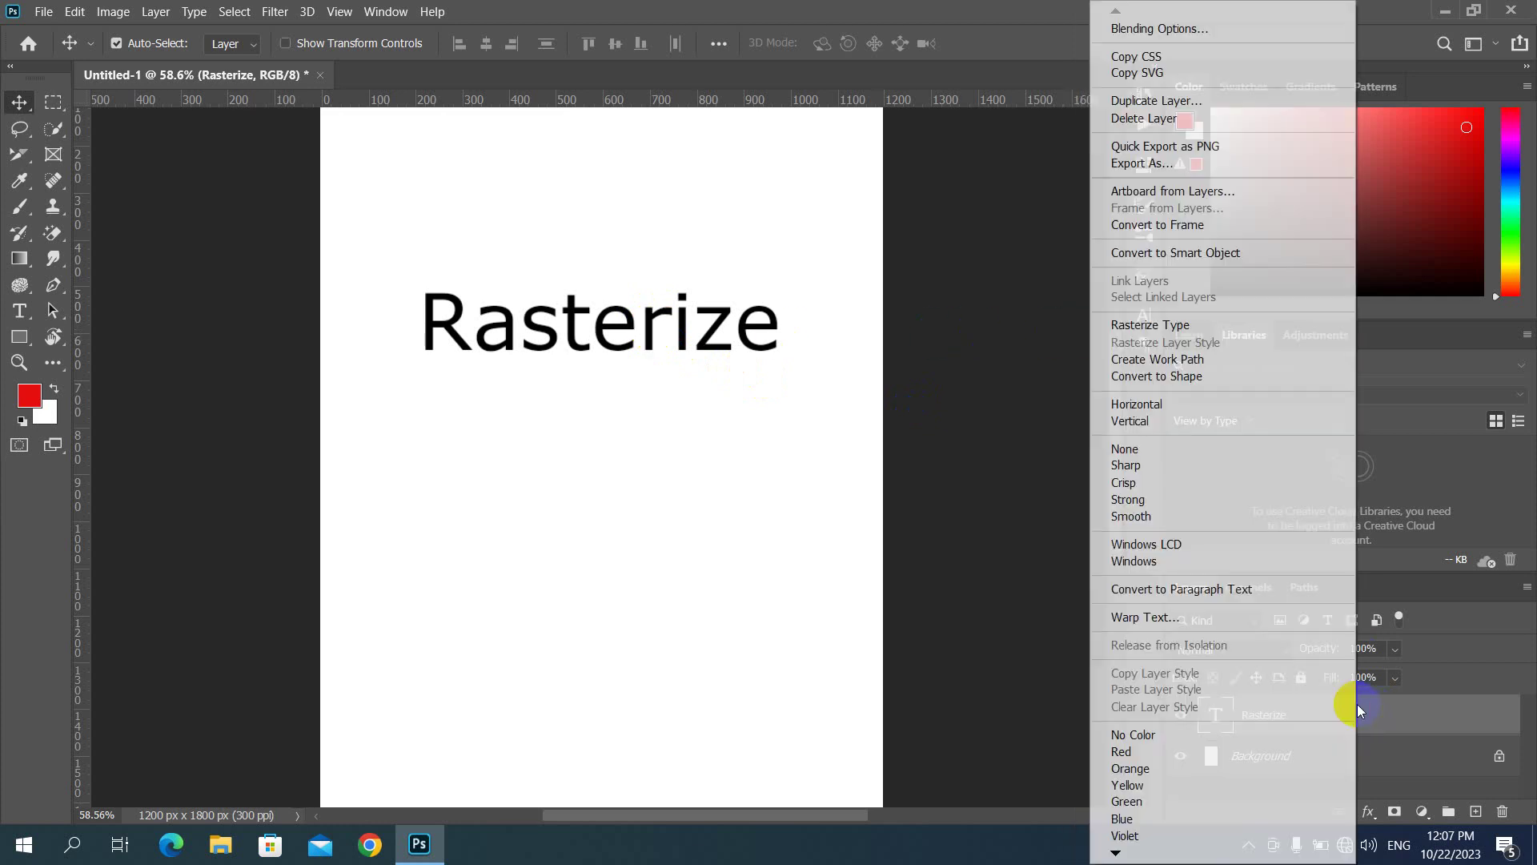
{"action": "left_click", "coordinate": [1182, 323]}
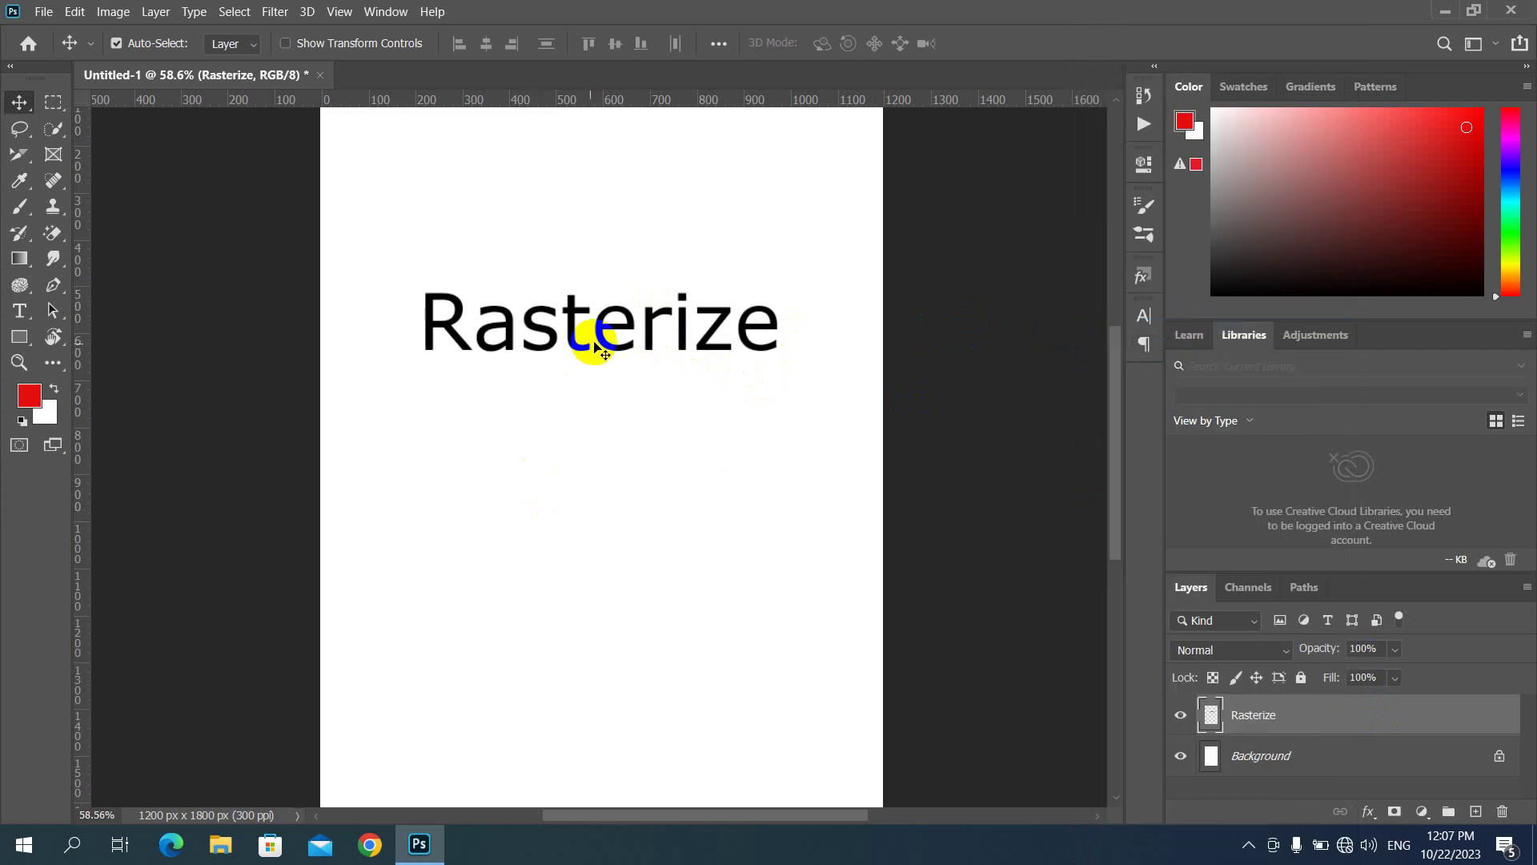
Step: Nudge the rasterized word slightly right, then slightly lower on the page
{"action": "left_click_drag", "start_coordinate": [601, 330], "coordinate": [620, 300]}
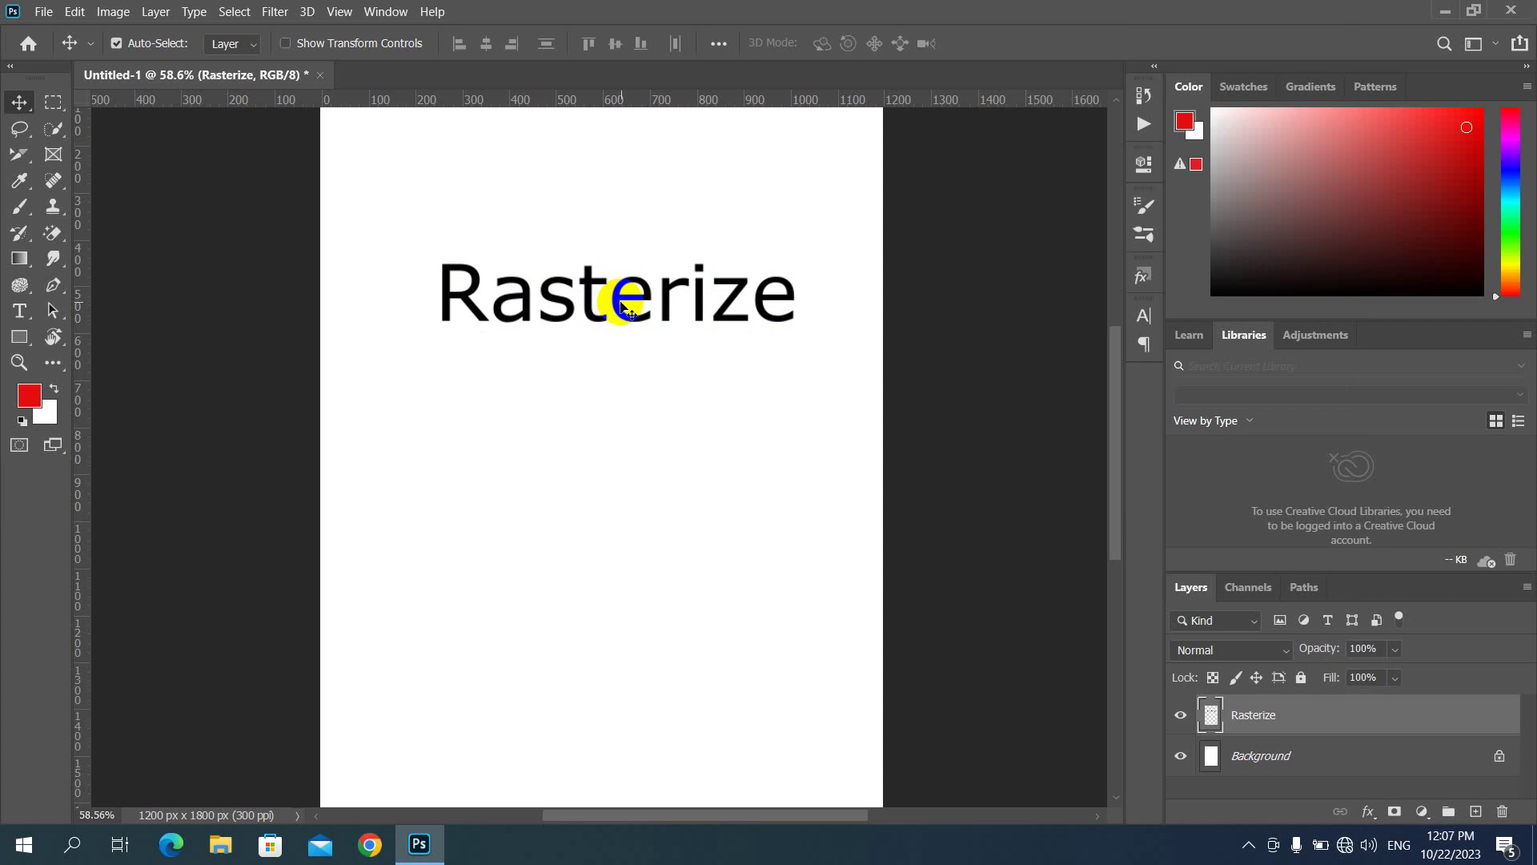
{"action": "key", "text": "t"}
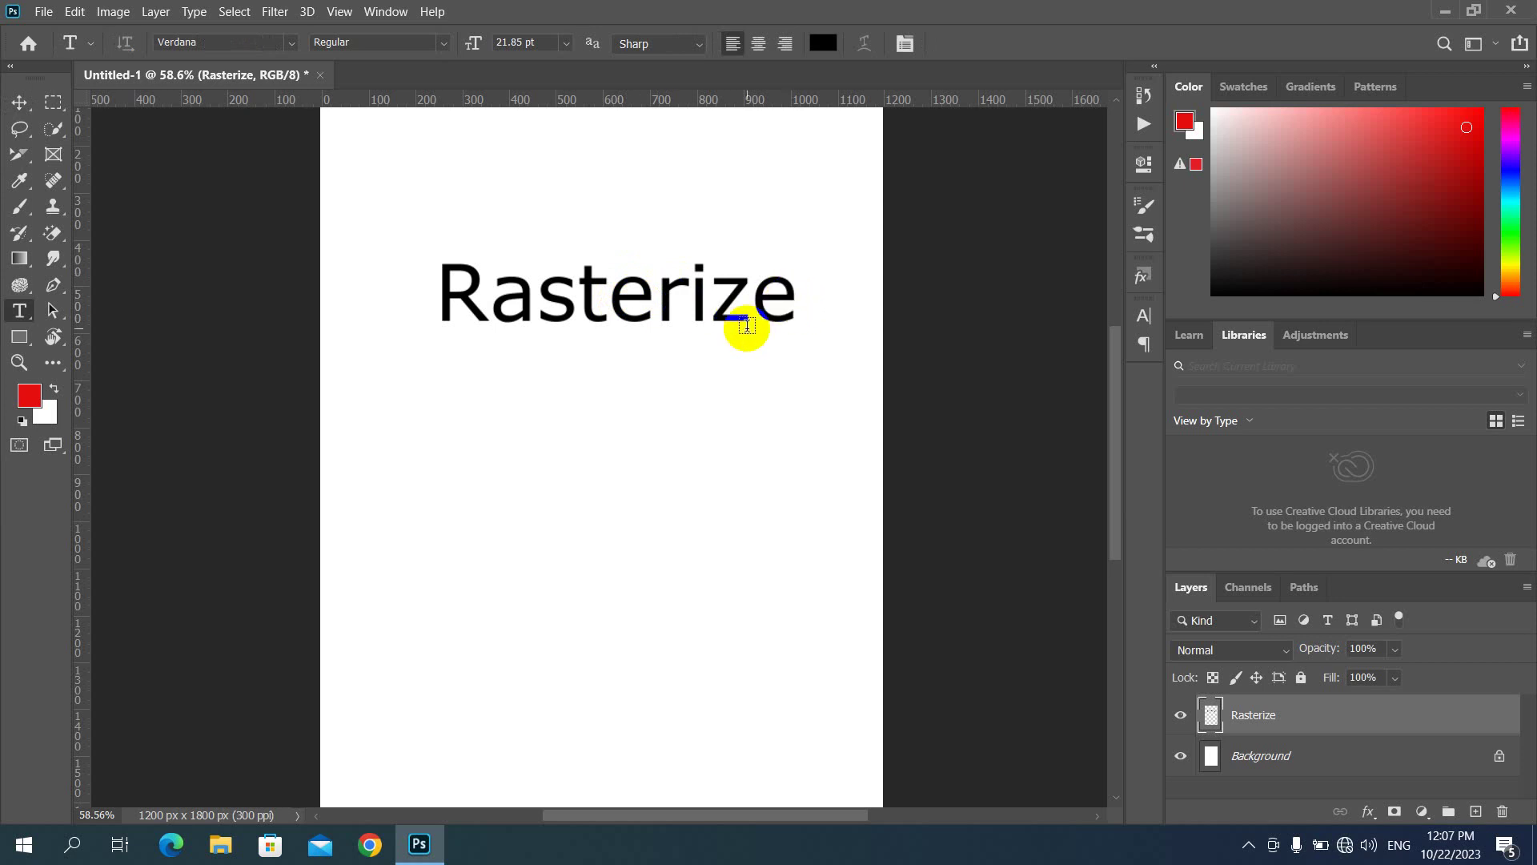
{"action": "key", "text": "v"}
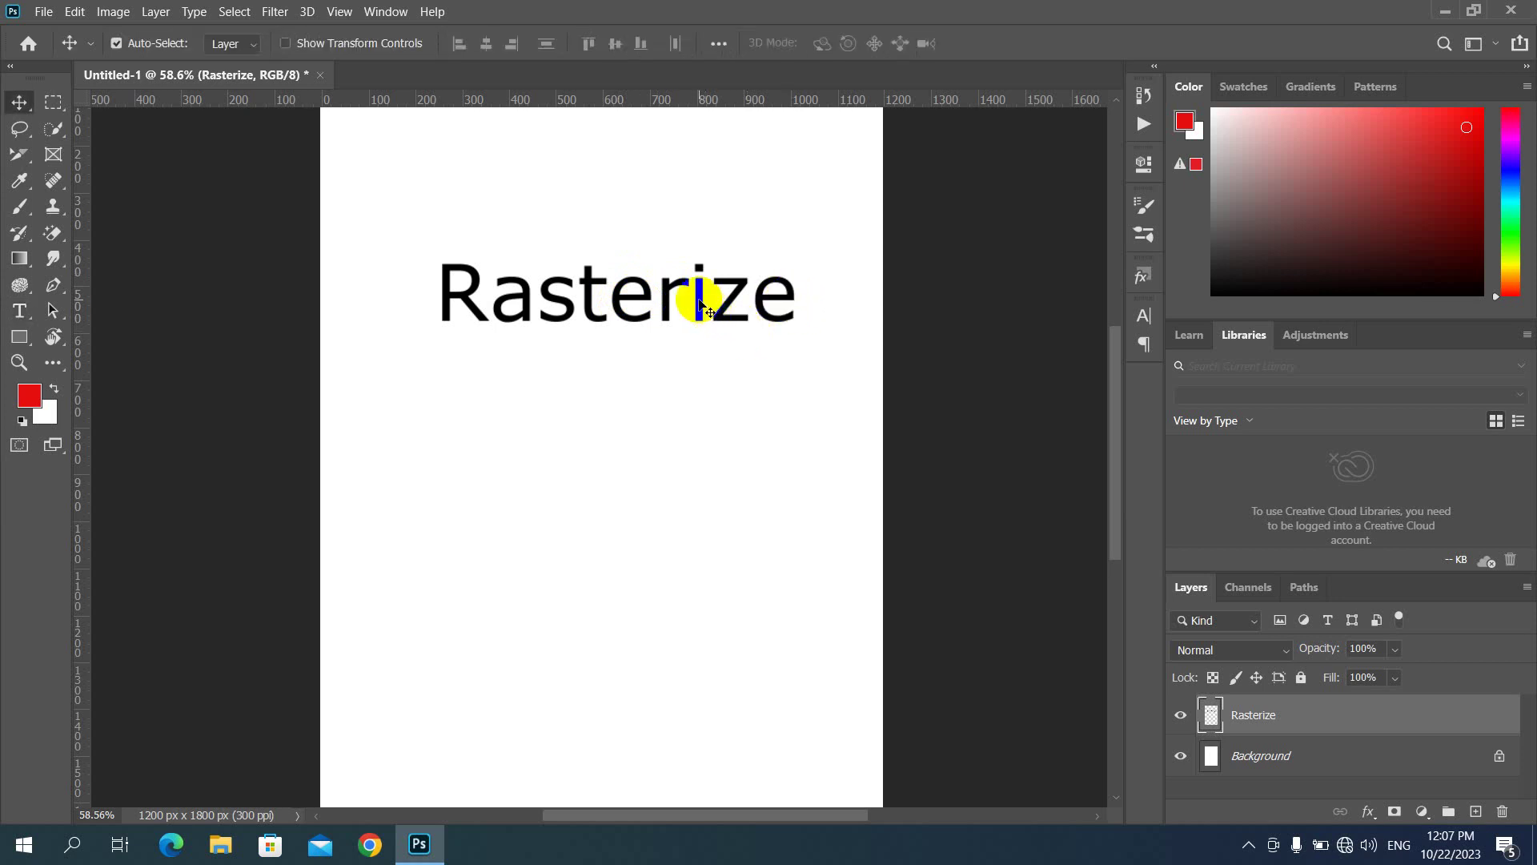
{"action": "left_click_drag", "start_coordinate": [701, 303], "coordinate": [694, 332]}
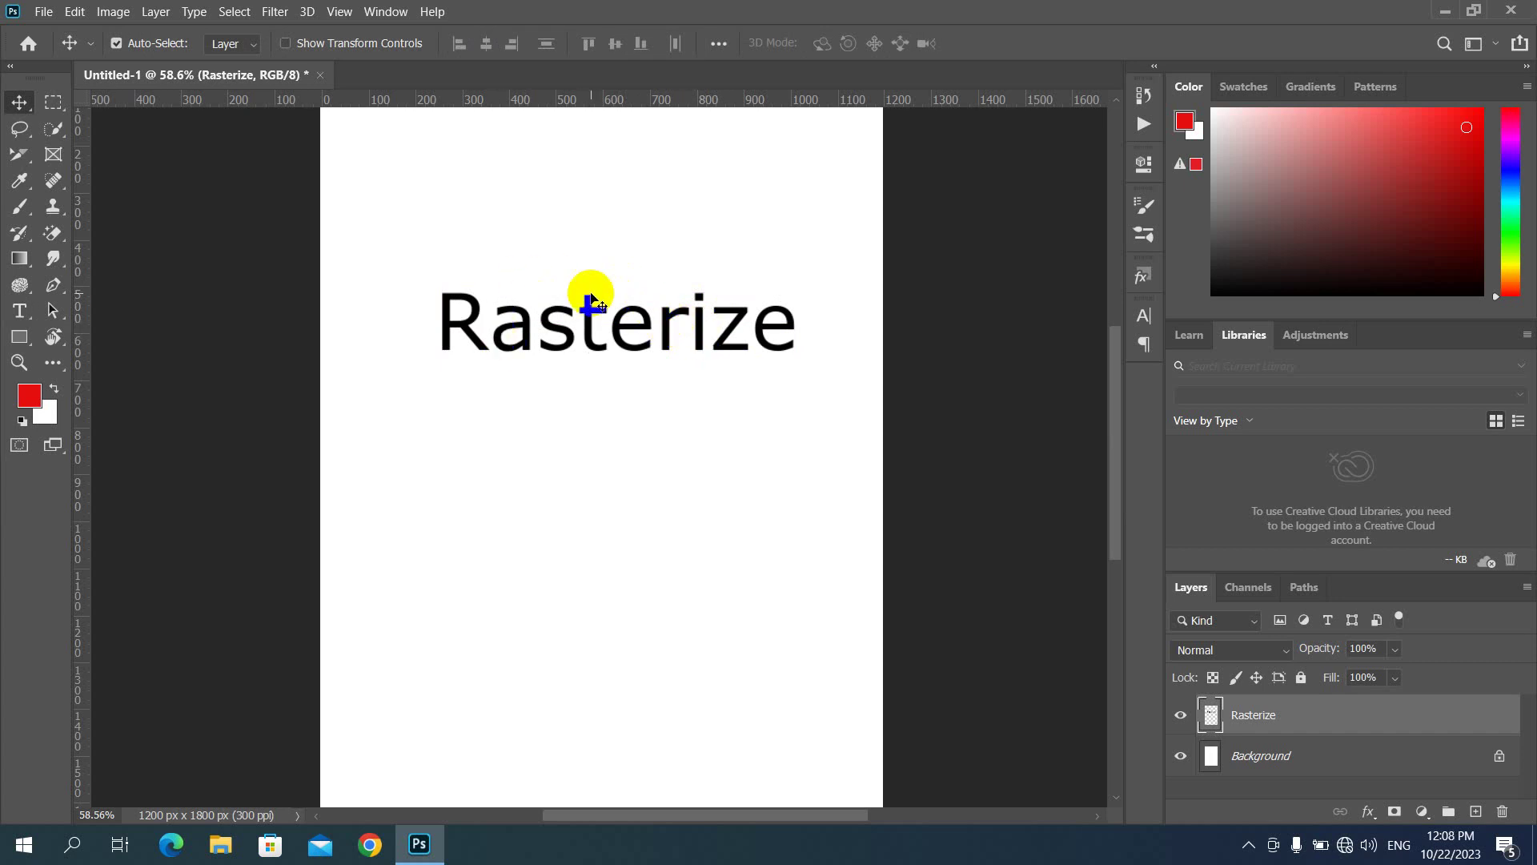
Step: Add a 25 px yellow (#ffea00) outside Stroke layer style to the Rasterize layer
{"action": "double_click", "coordinate": [1330, 716]}
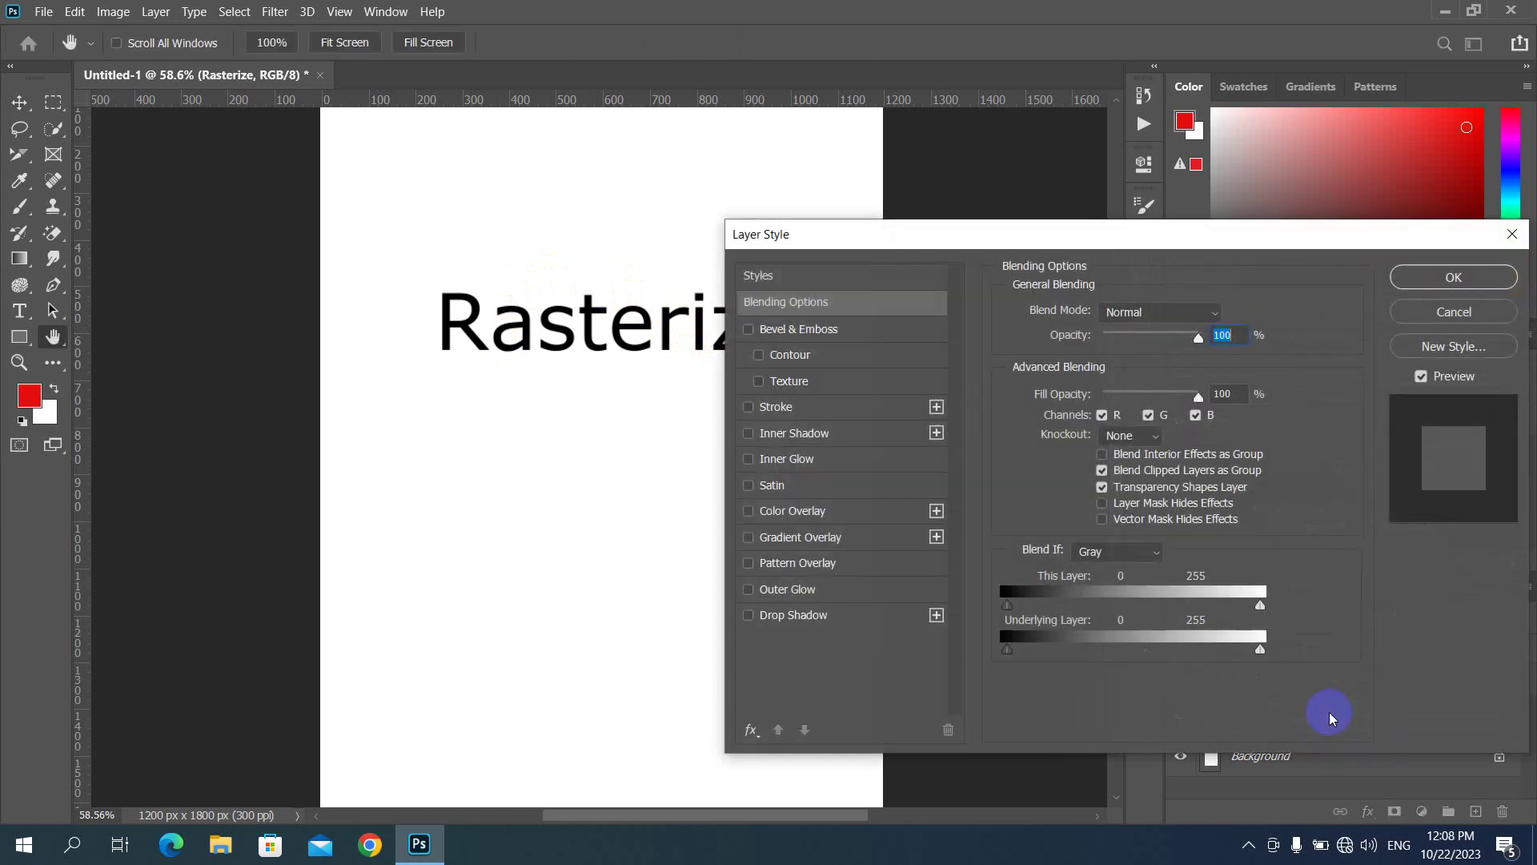
{"action": "left_click", "coordinate": [803, 414]}
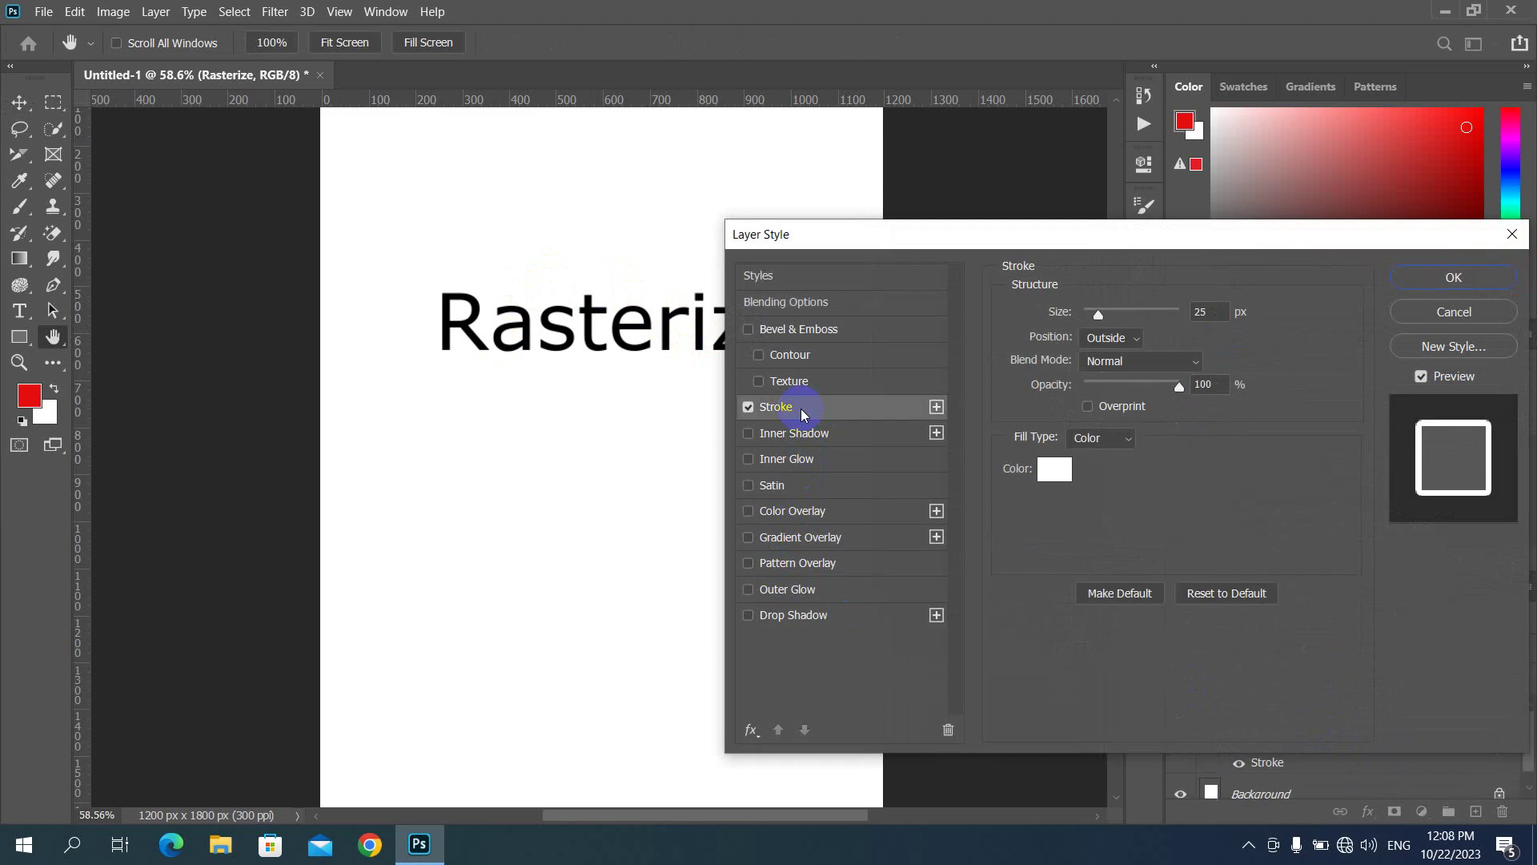
{"action": "left_click", "coordinate": [1054, 469]}
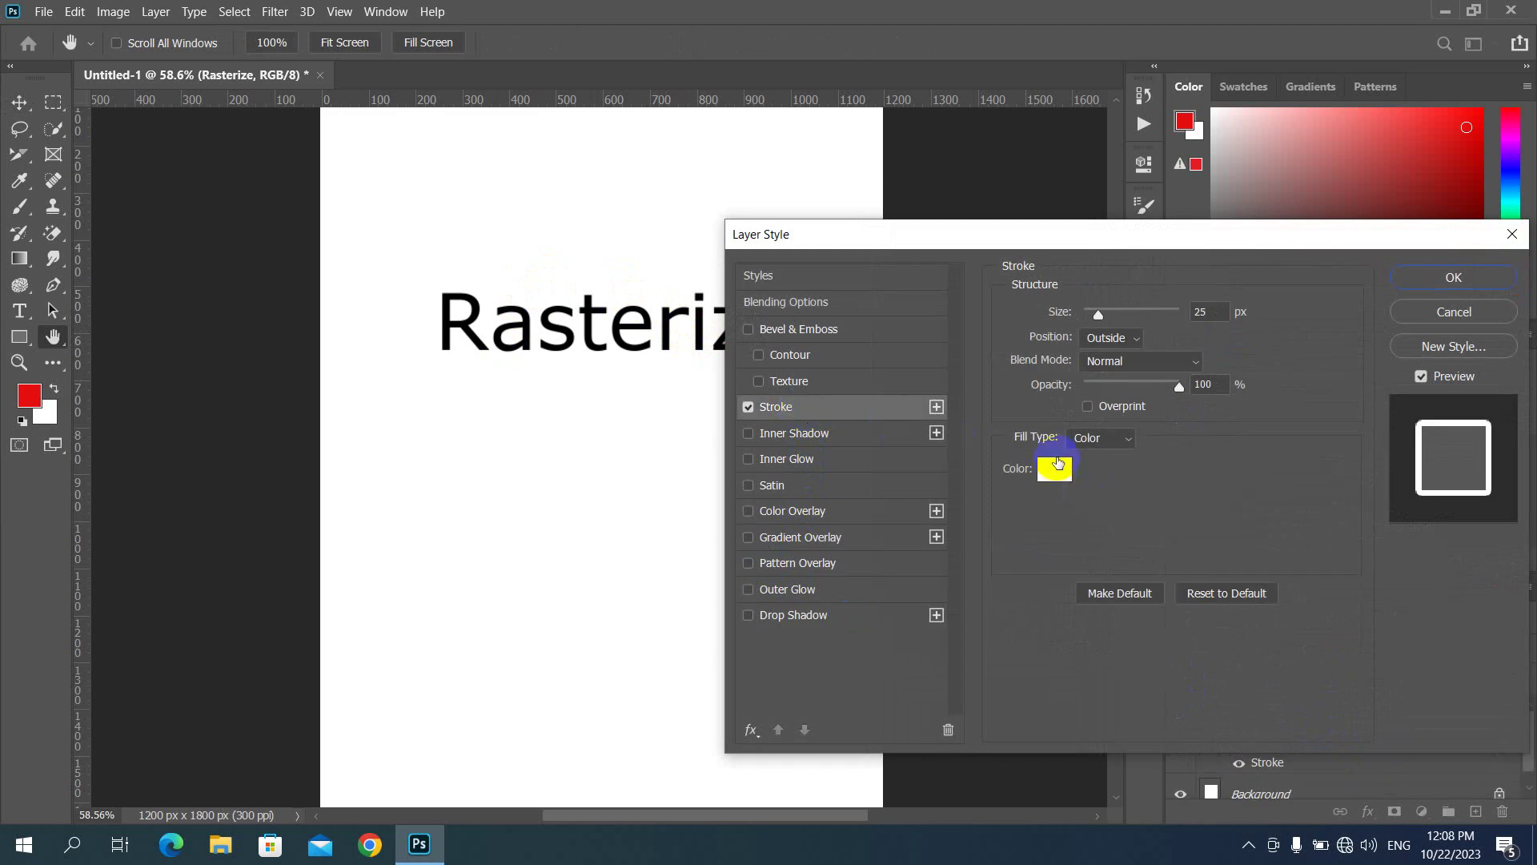
{"action": "left_click_drag", "start_coordinate": [1060, 478], "coordinate": [1265, 473]}
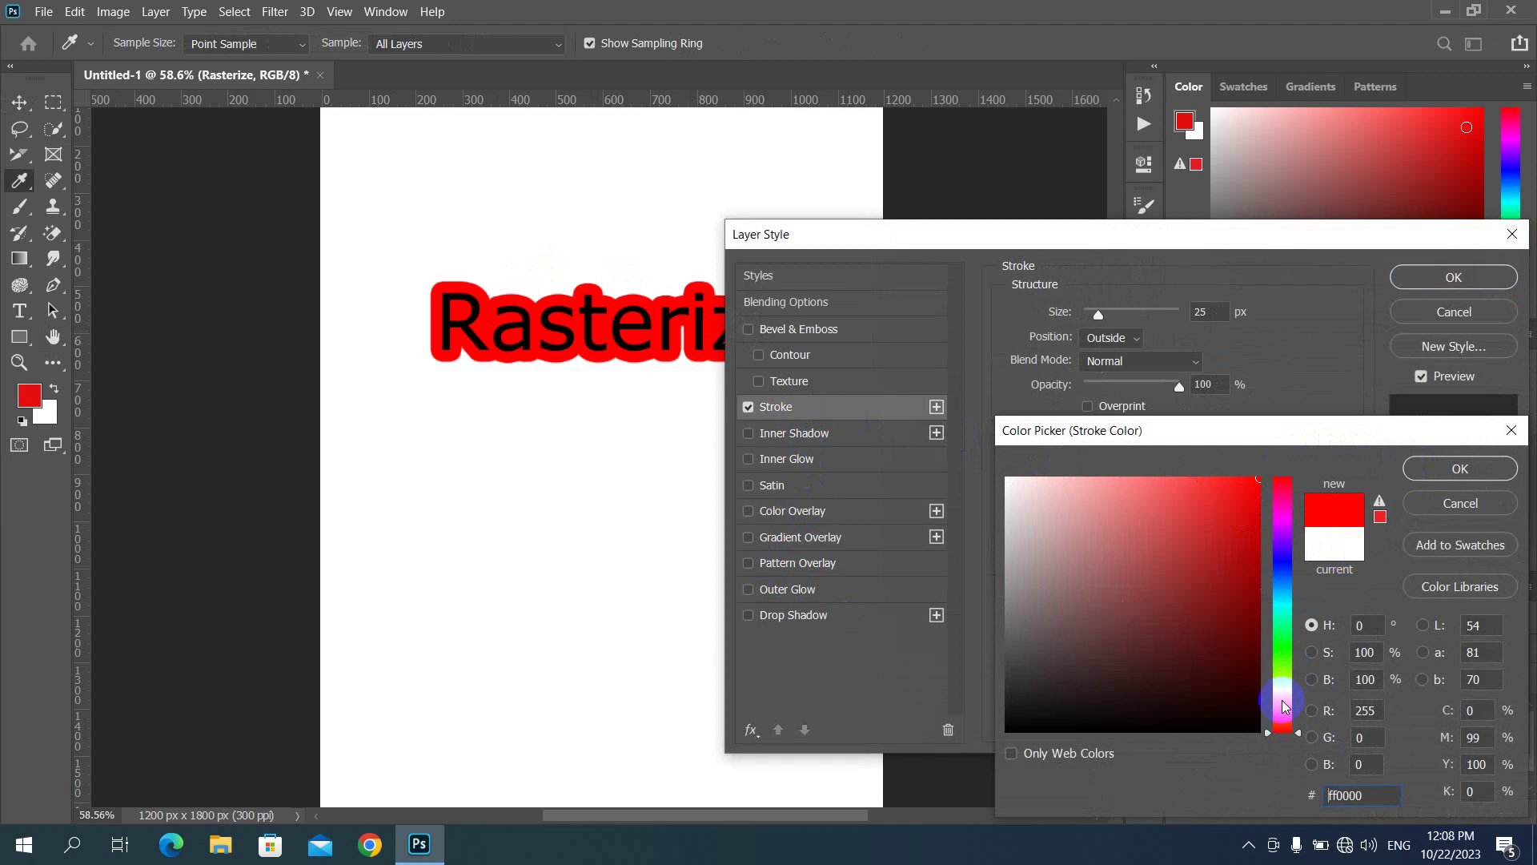
{"action": "left_click_drag", "start_coordinate": [1282, 720], "coordinate": [1282, 693]}
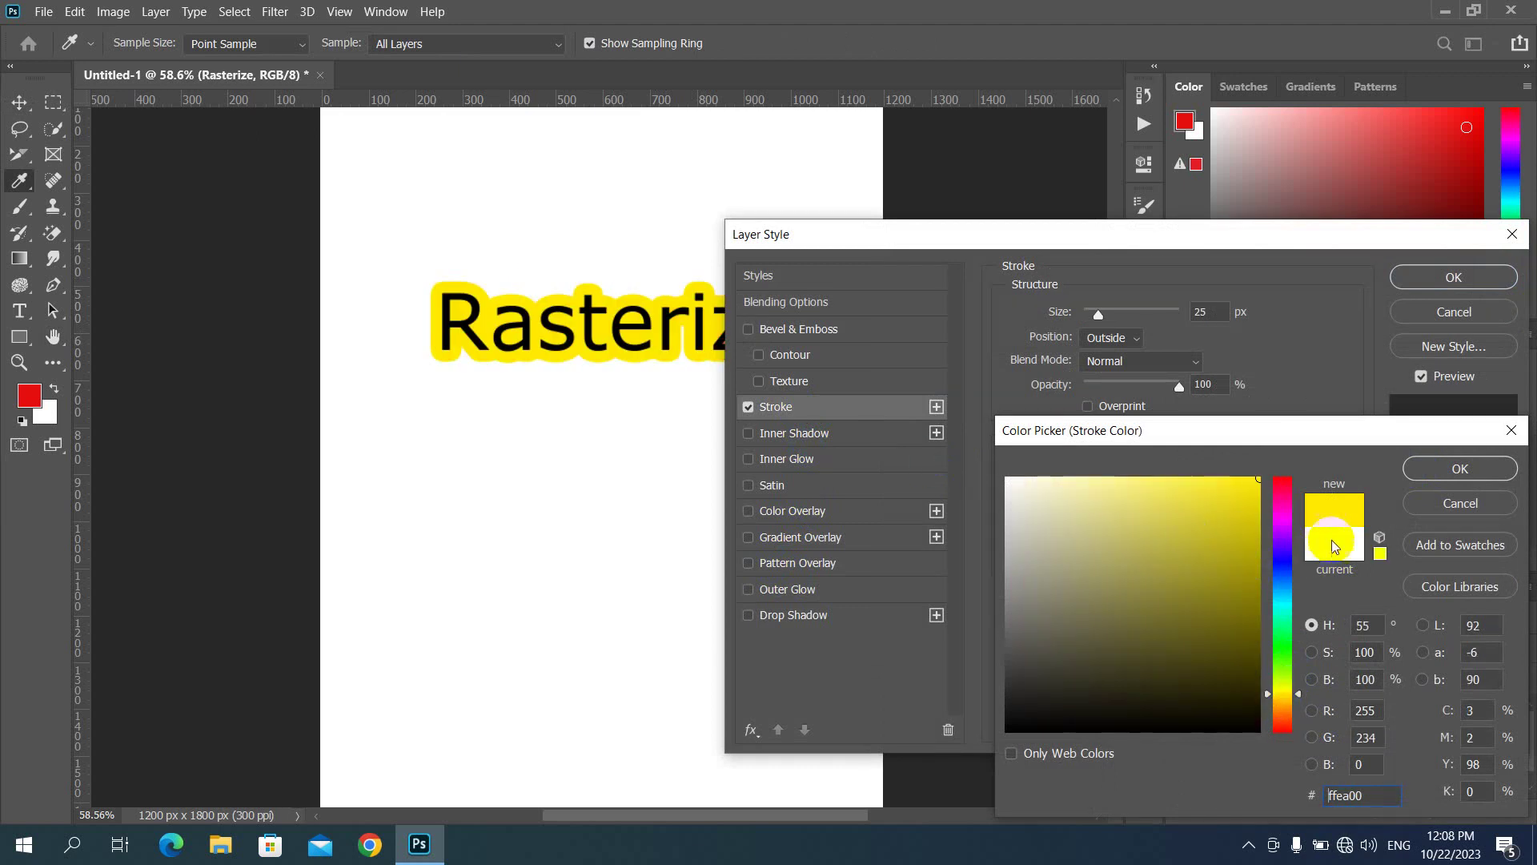
{"action": "left_click", "coordinate": [1438, 476]}
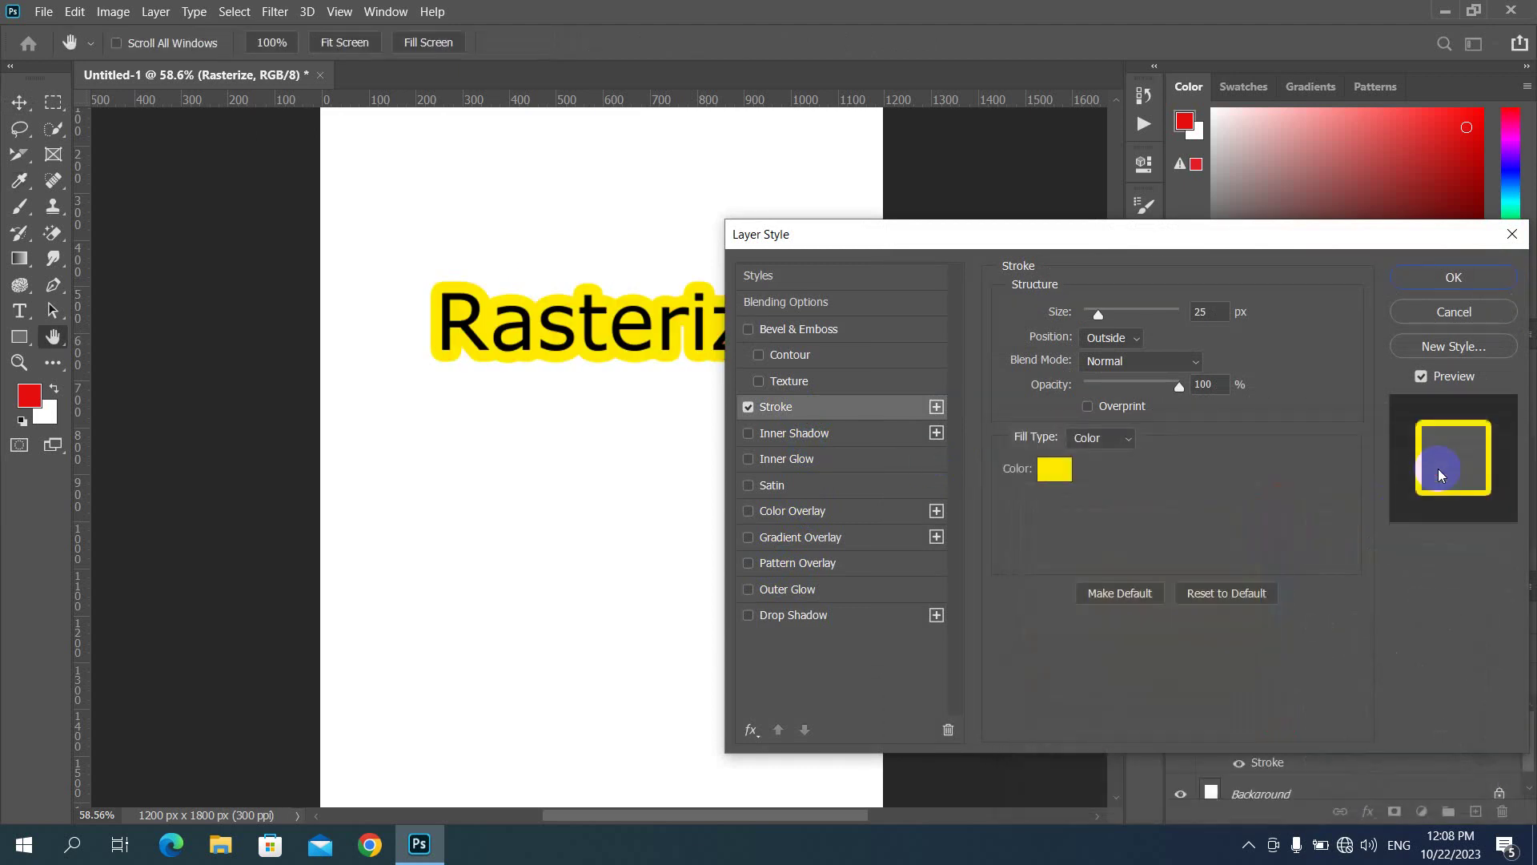
{"action": "left_click", "coordinate": [1452, 280]}
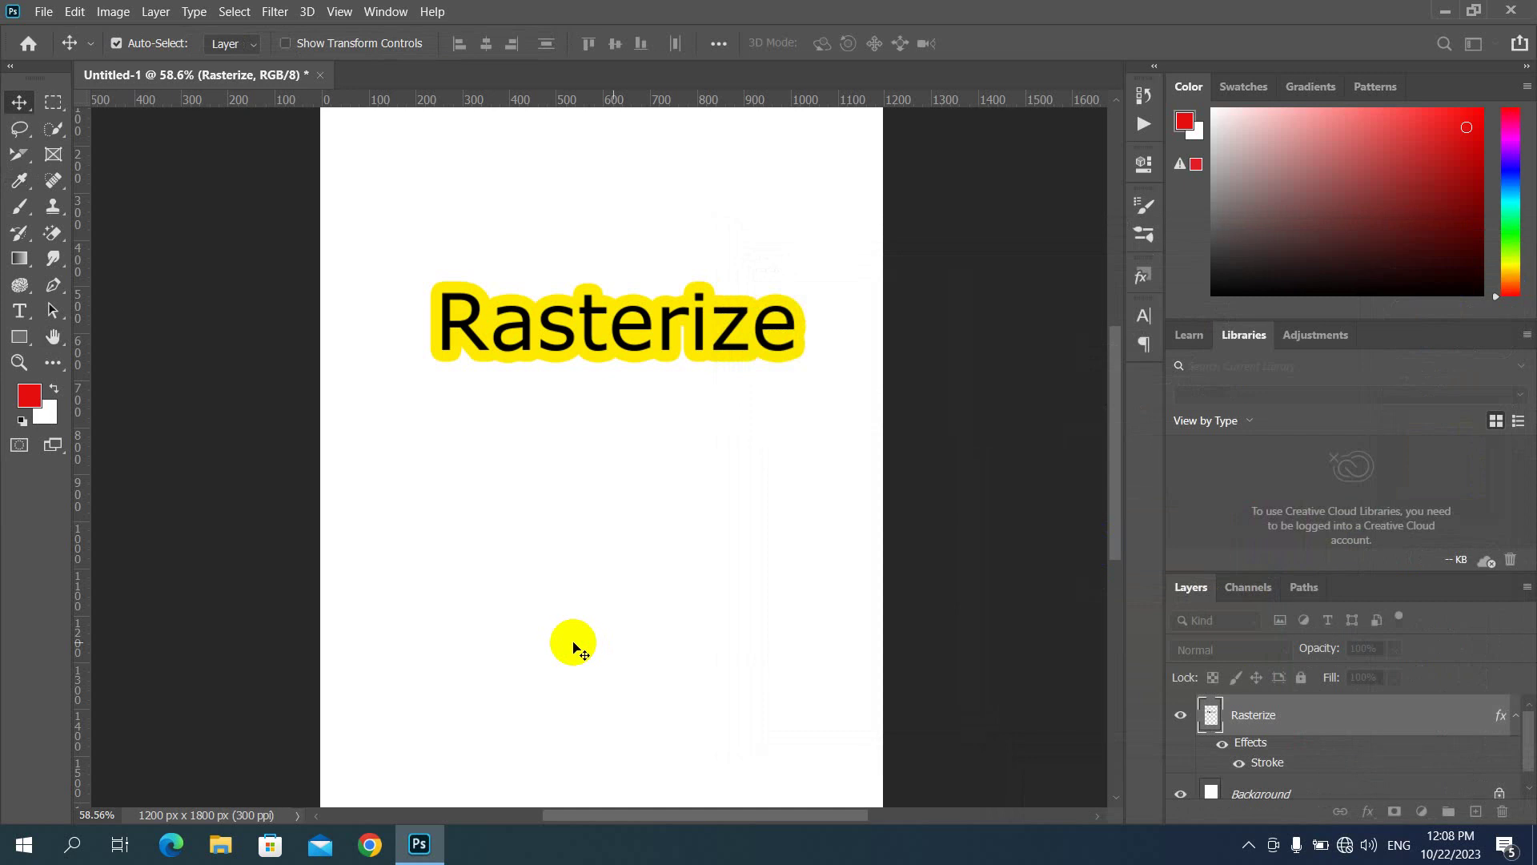
Step: Shift the outlined word slightly left and up, then open and close Layer Style without changes
{"action": "left_click_drag", "start_coordinate": [575, 337], "coordinate": [570, 323]}
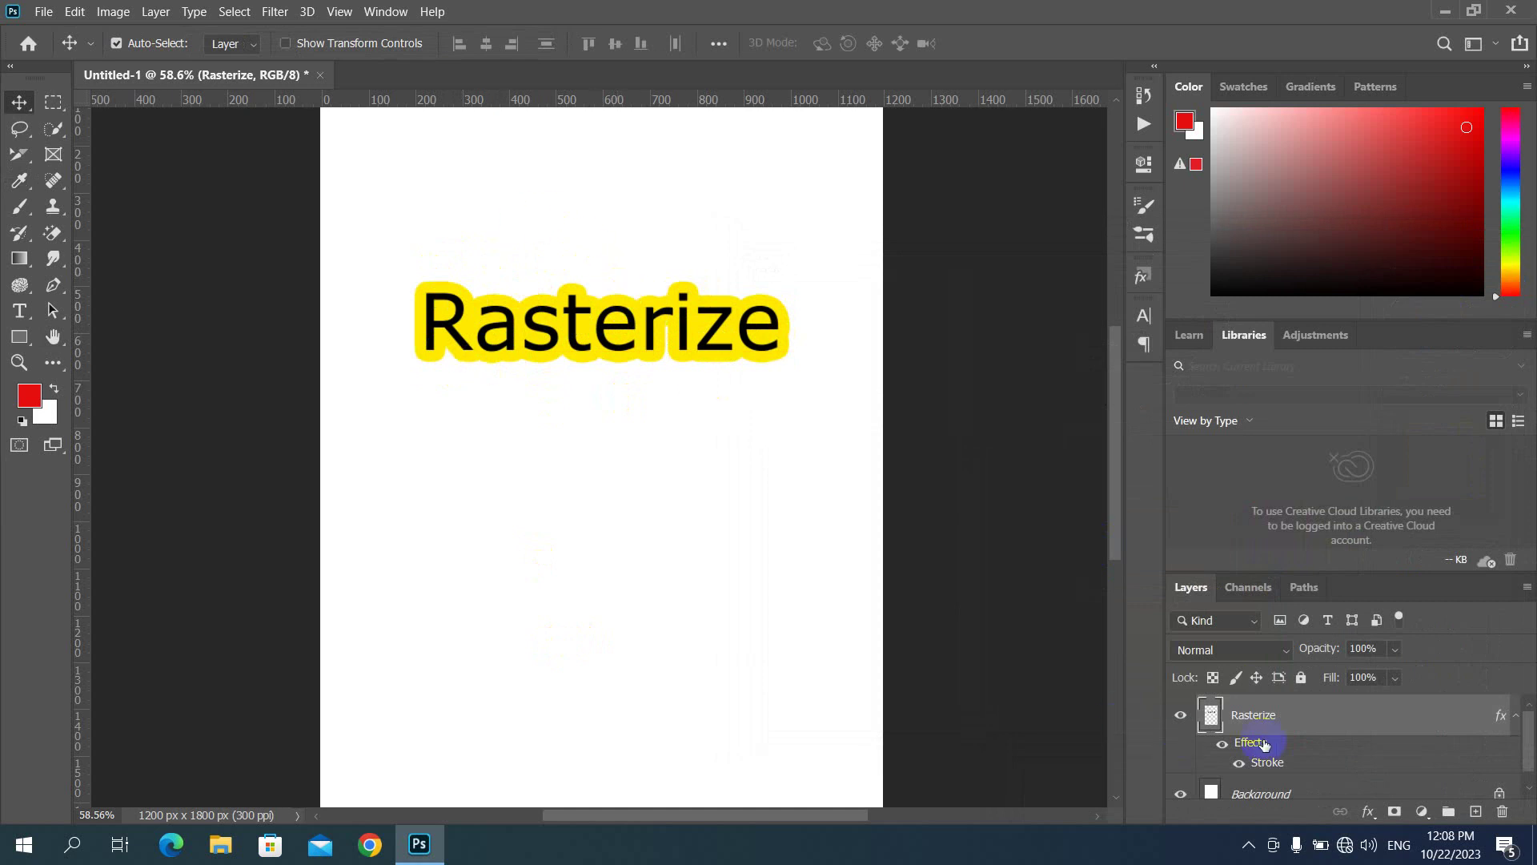
{"action": "double_click", "coordinate": [1333, 713]}
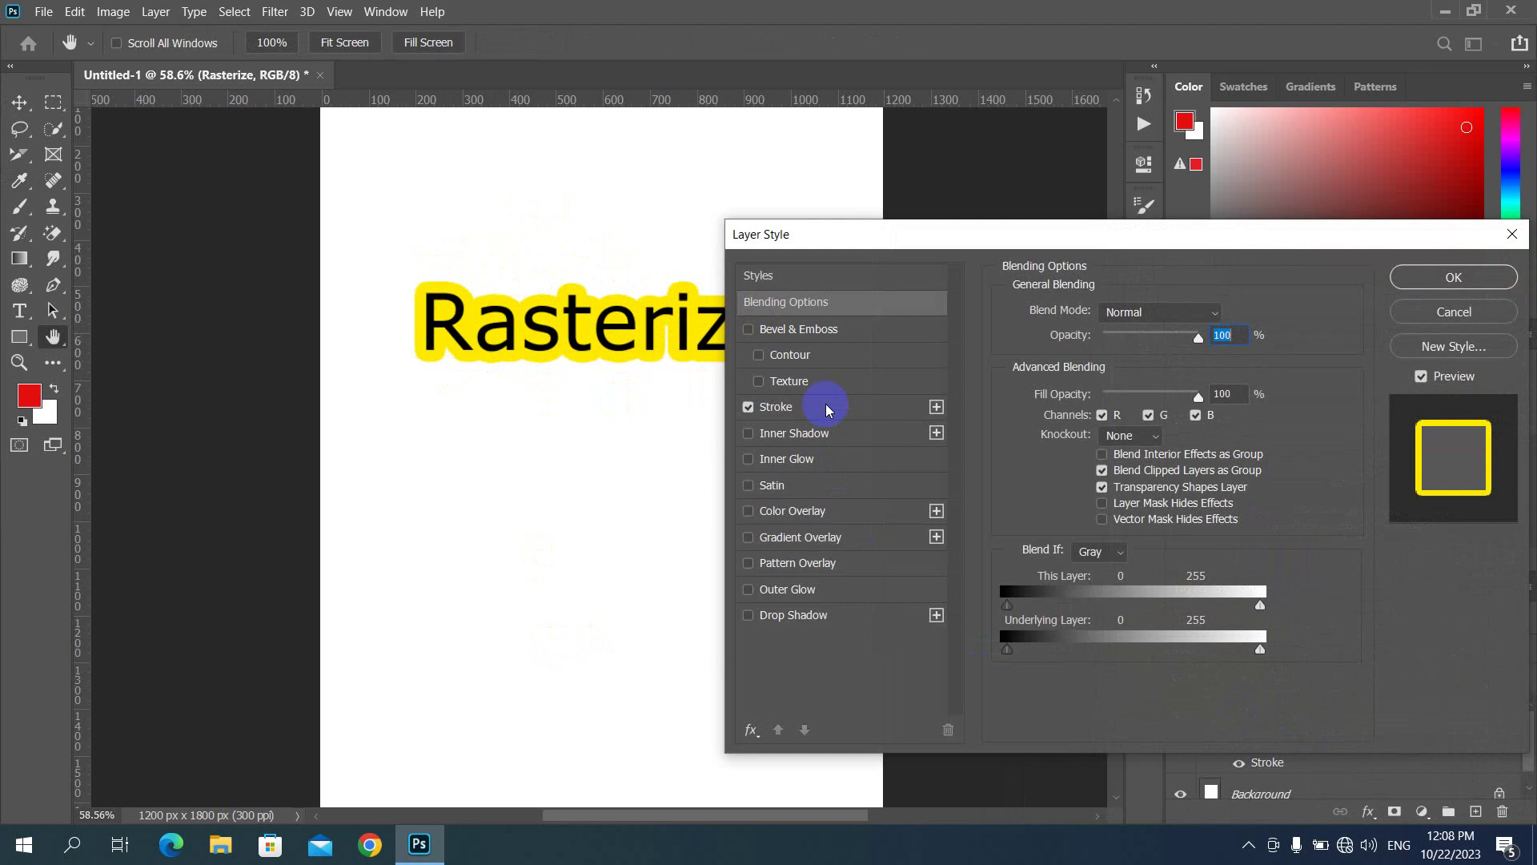
{"action": "left_click", "coordinate": [1451, 312]}
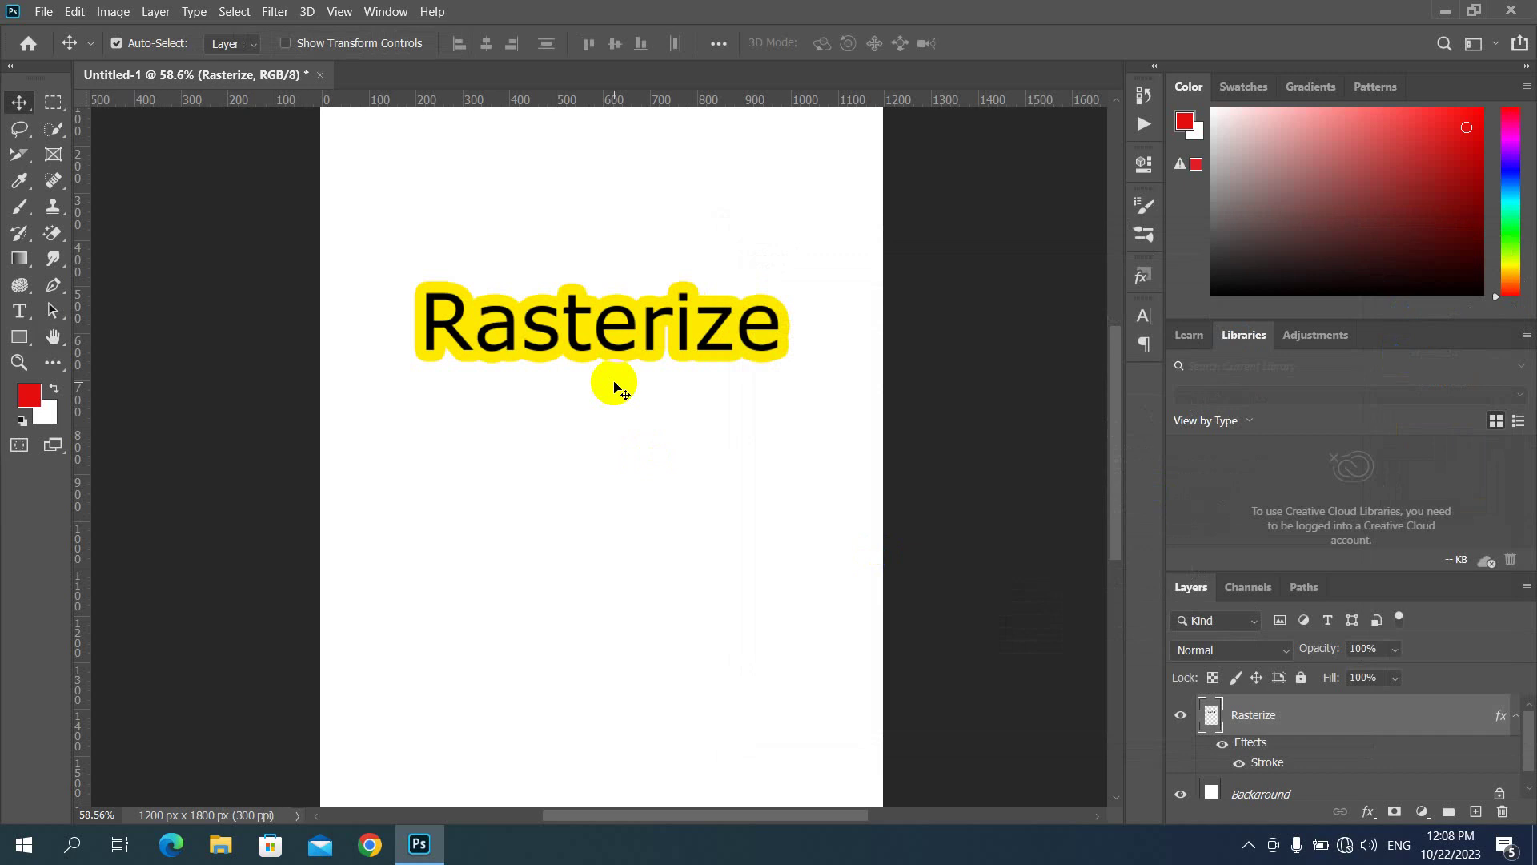
Step: Apply Rasterize Layer Style to merge the yellow Stroke into the Rasterize layer's pixels
{"action": "right_click", "coordinate": [1331, 715]}
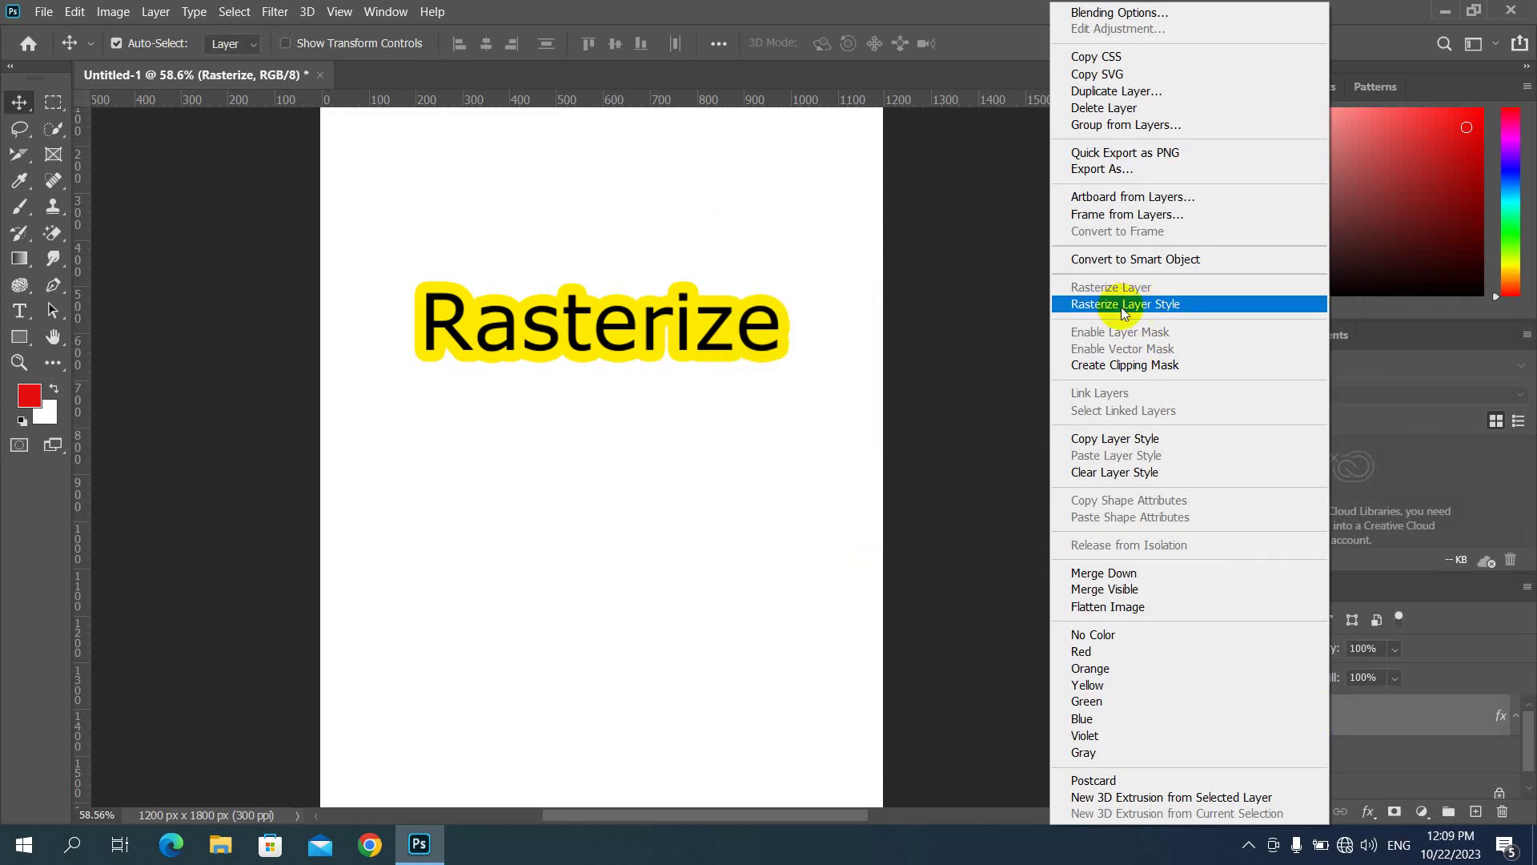
{"action": "left_click", "coordinate": [1123, 310]}
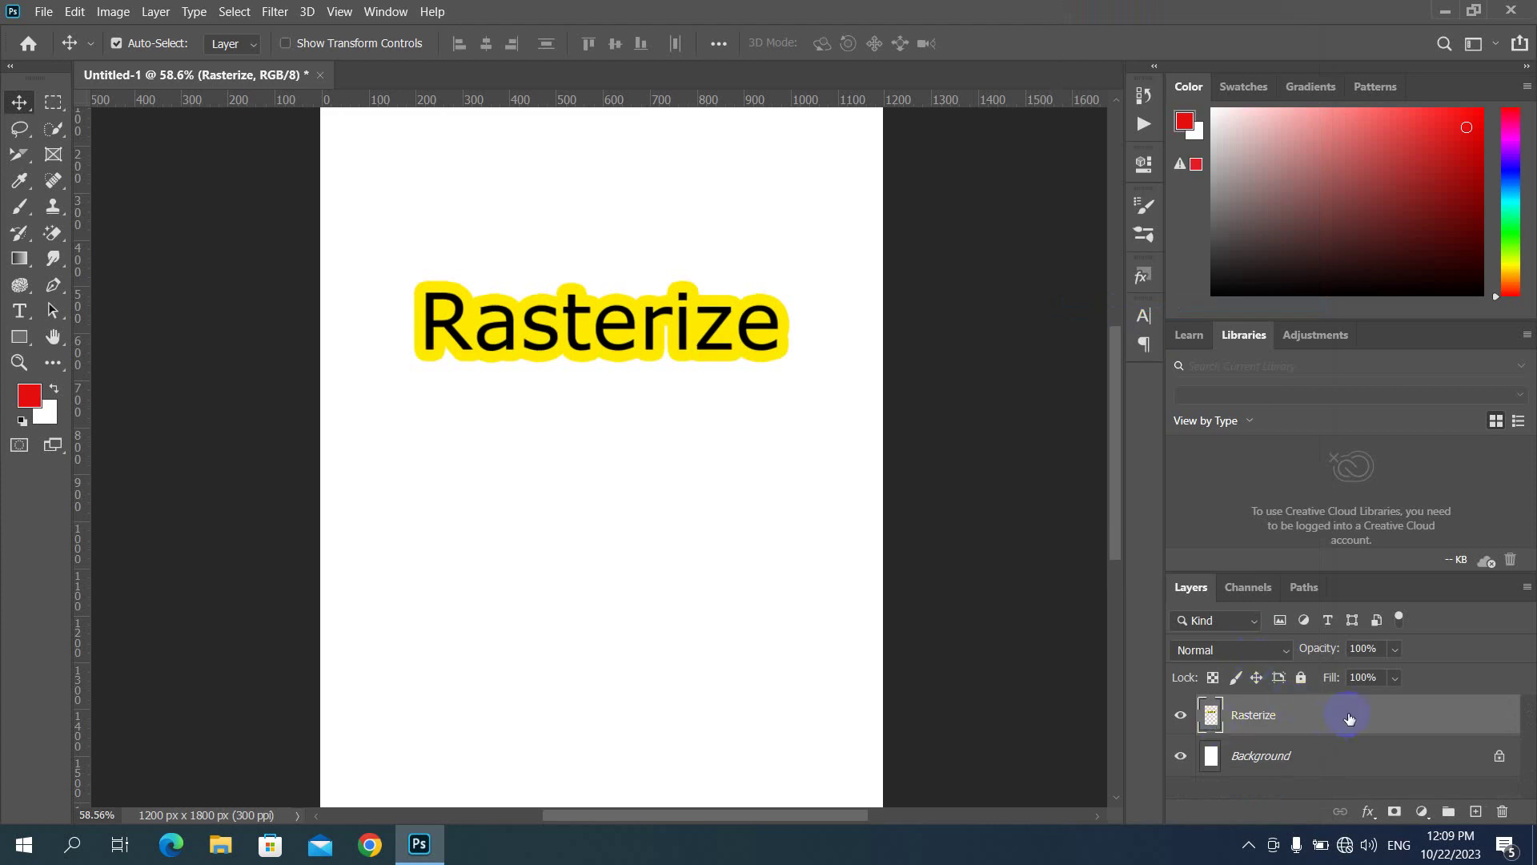
Step: Add a red (ff0000) stroke outline around the yellow-outlined word
{"action": "double_click", "coordinate": [1328, 718]}
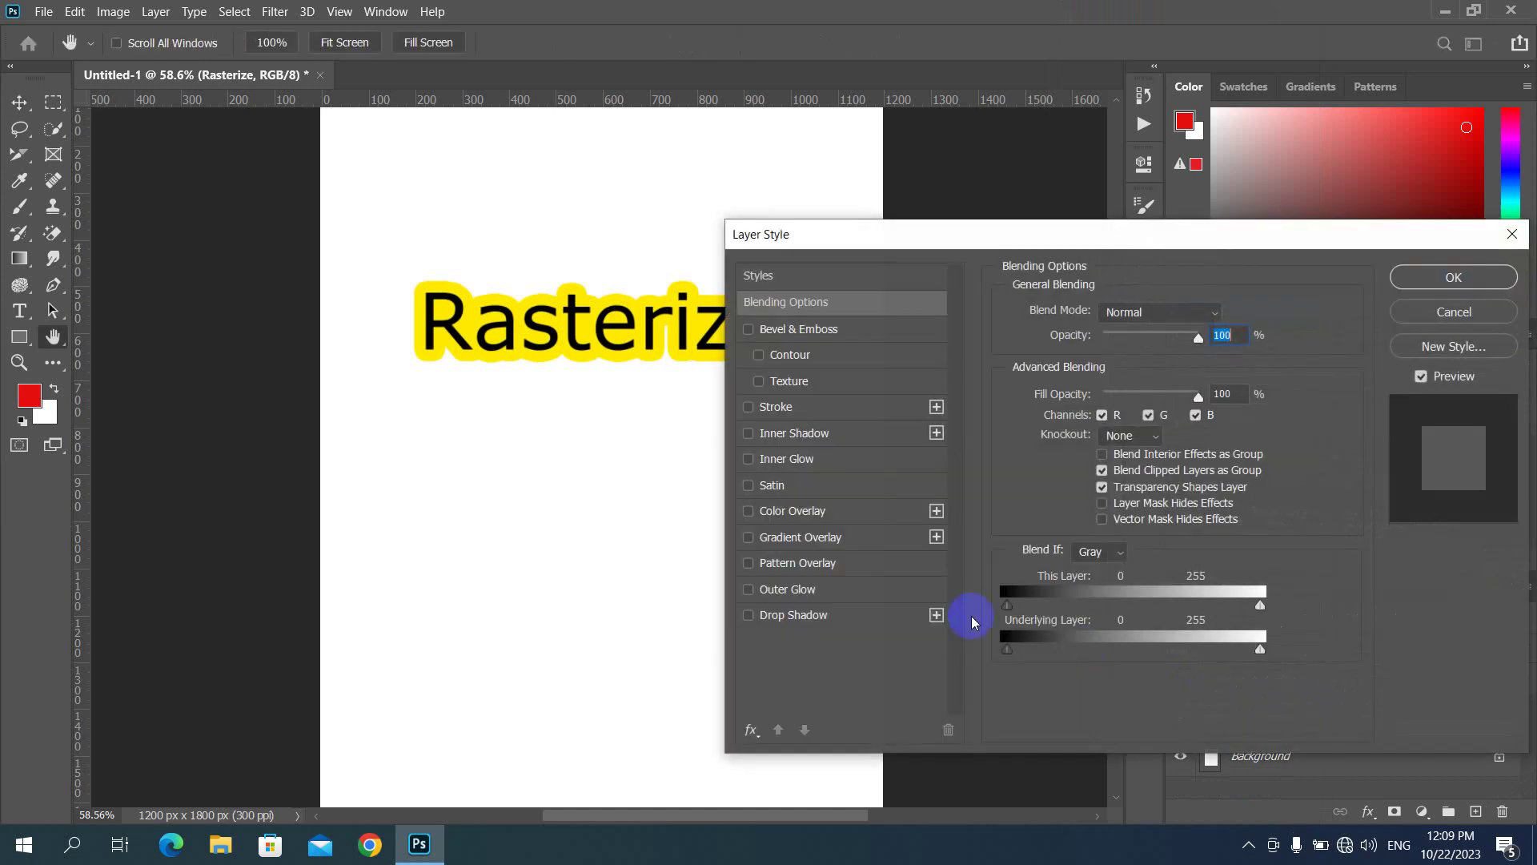
{"action": "left_click", "coordinate": [810, 407]}
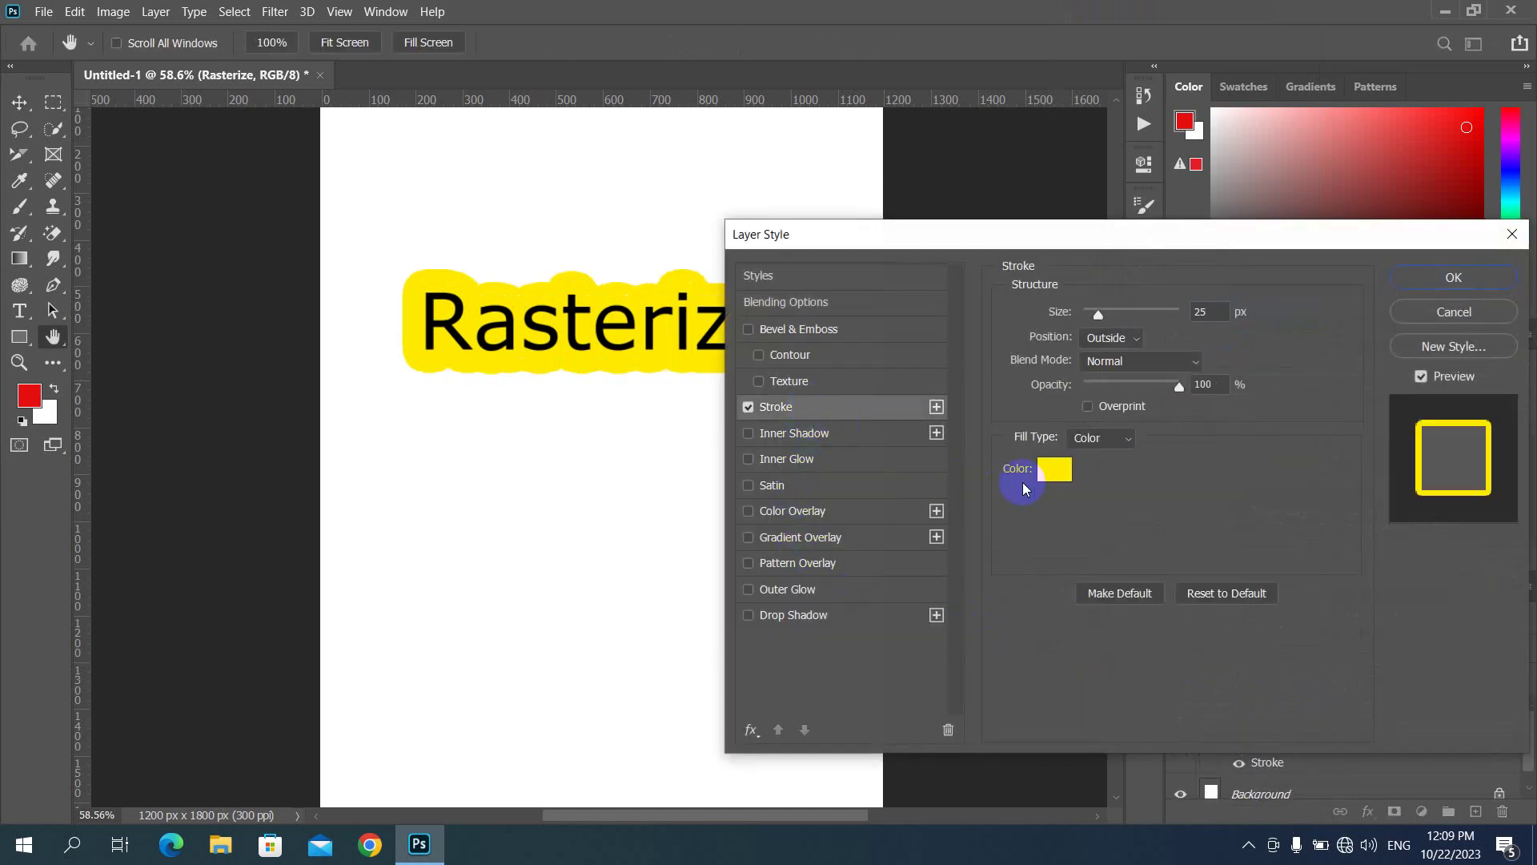
{"action": "left_click", "coordinate": [1053, 465]}
{"action": "left_click_drag", "start_coordinate": [1282, 514], "coordinate": [1284, 479]}
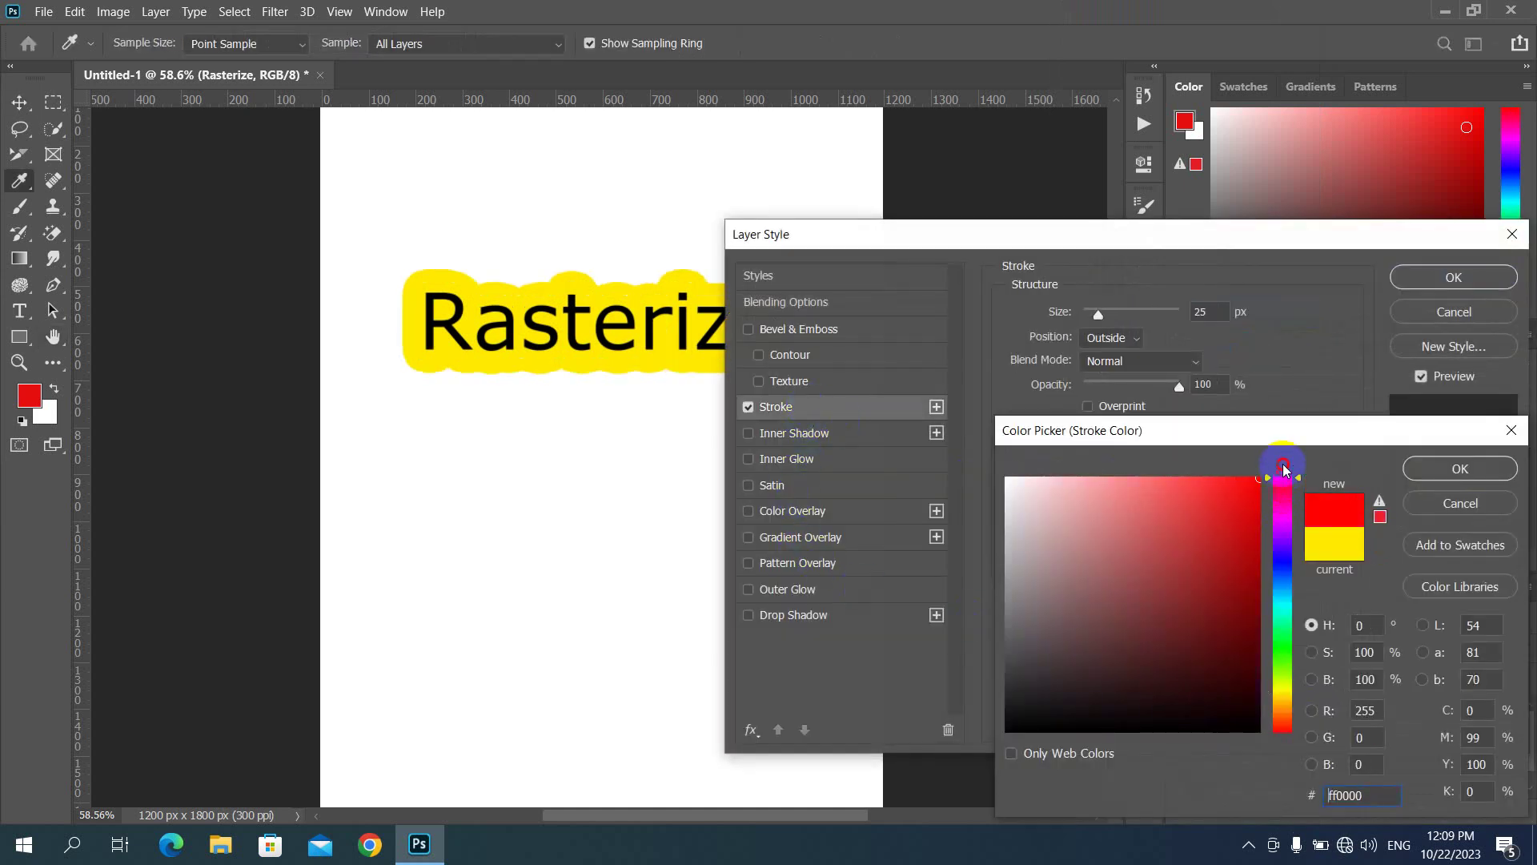
{"action": "left_click", "coordinate": [1242, 493]}
{"action": "left_click", "coordinate": [1432, 468]}
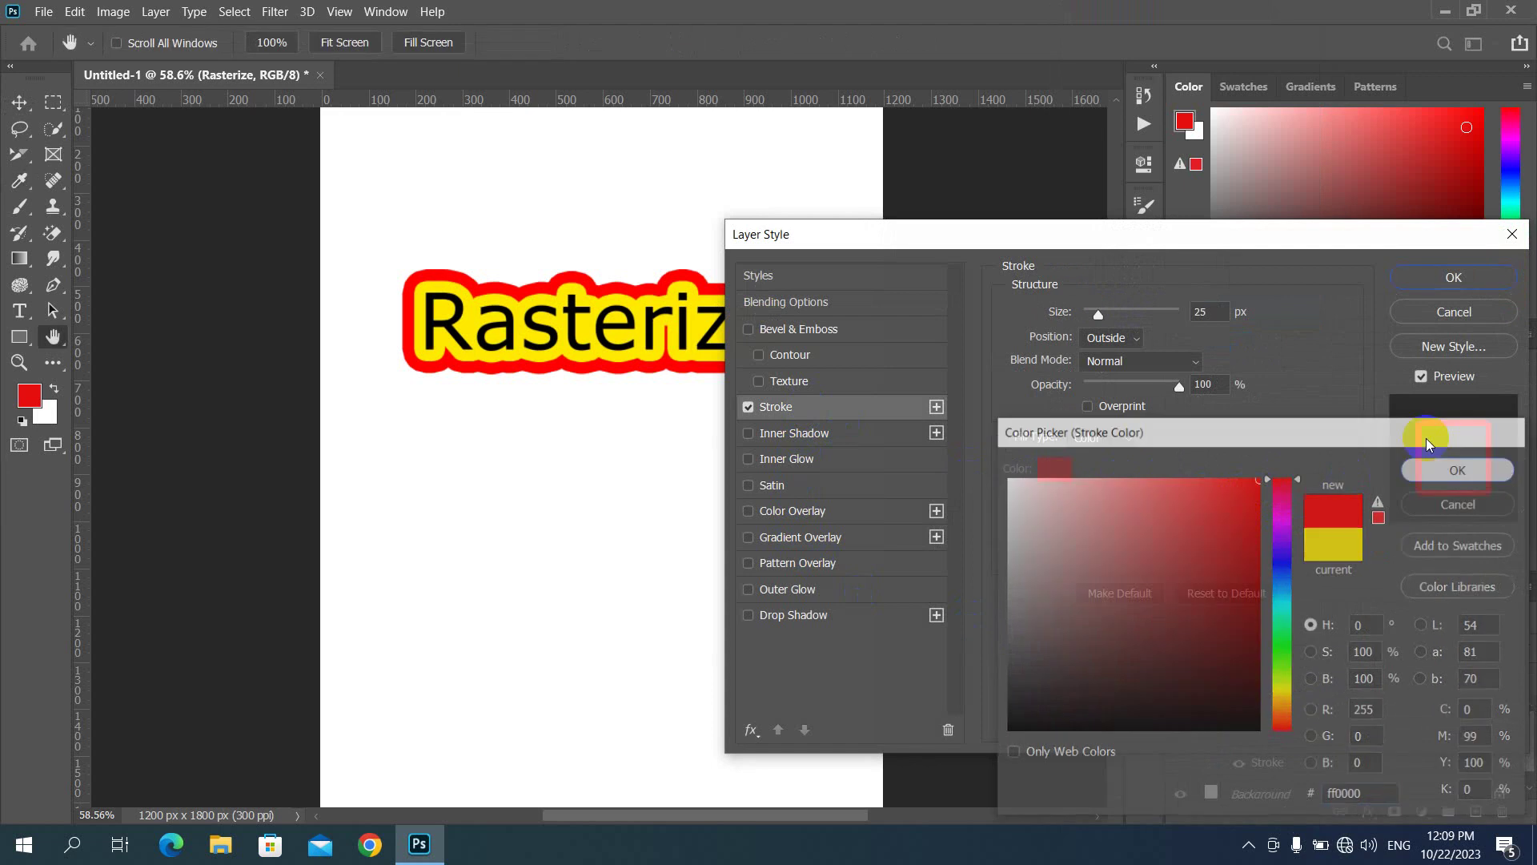
{"action": "left_click", "coordinate": [1453, 277]}
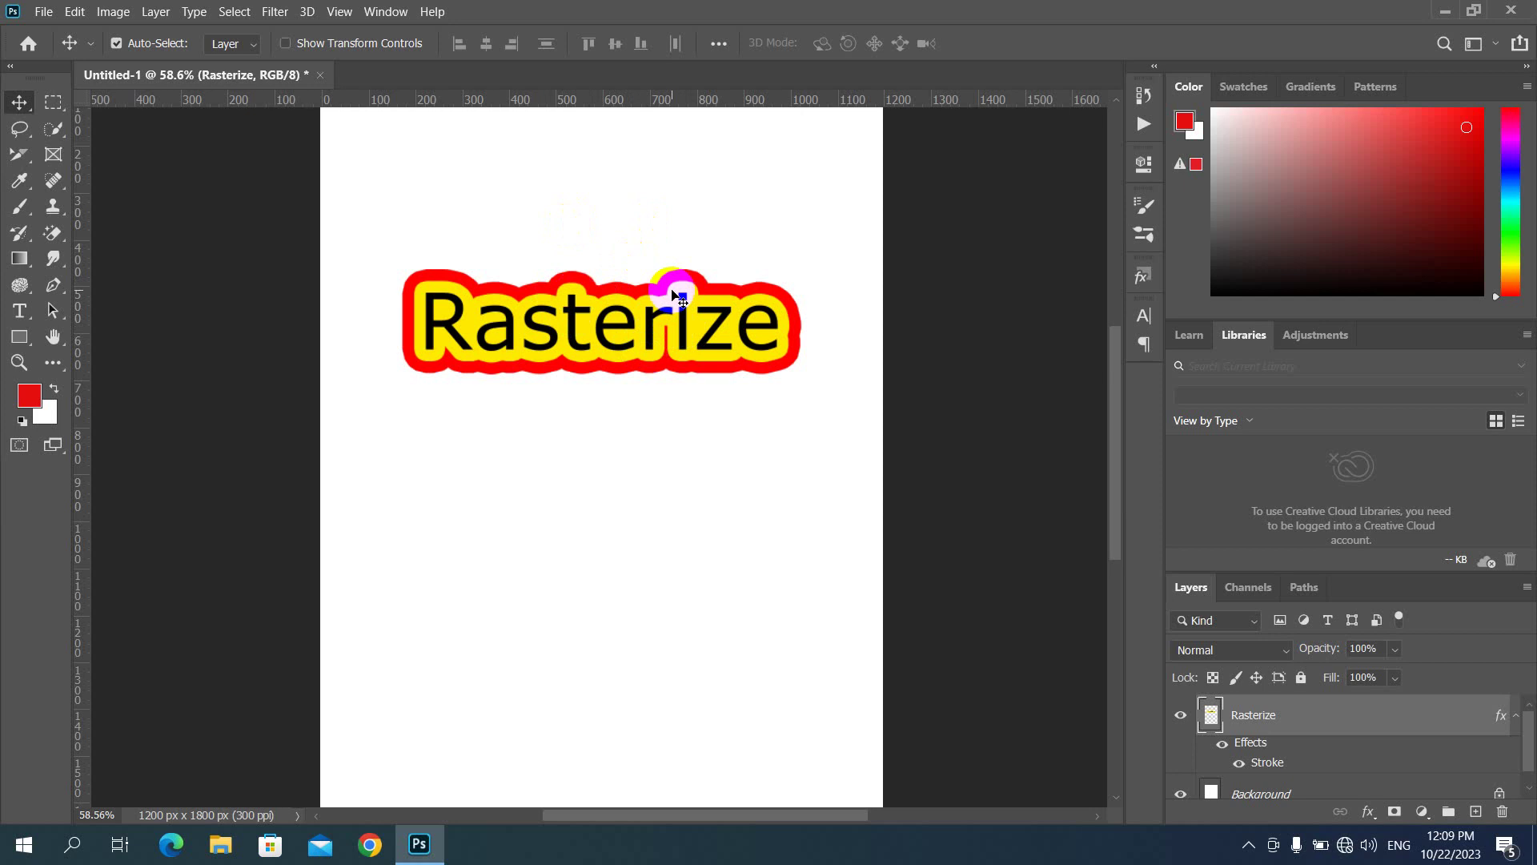
Step: Rasterize the layer style so the red outline is baked into the word's pixels
{"action": "right_click", "coordinate": [1322, 714]}
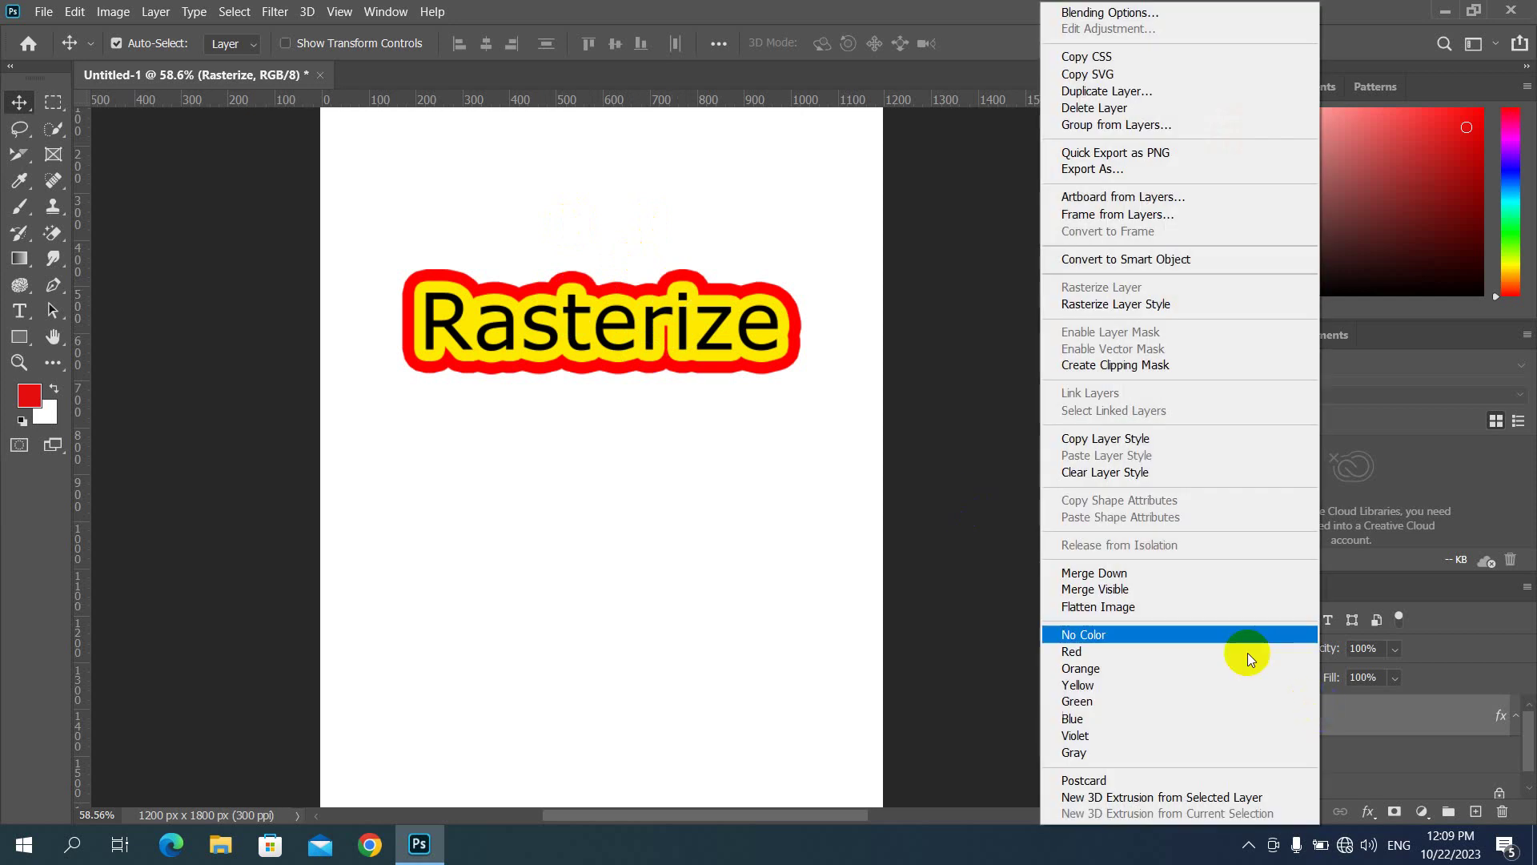
{"action": "left_click", "coordinate": [1164, 309]}
{"action": "double_click", "coordinate": [1307, 721]}
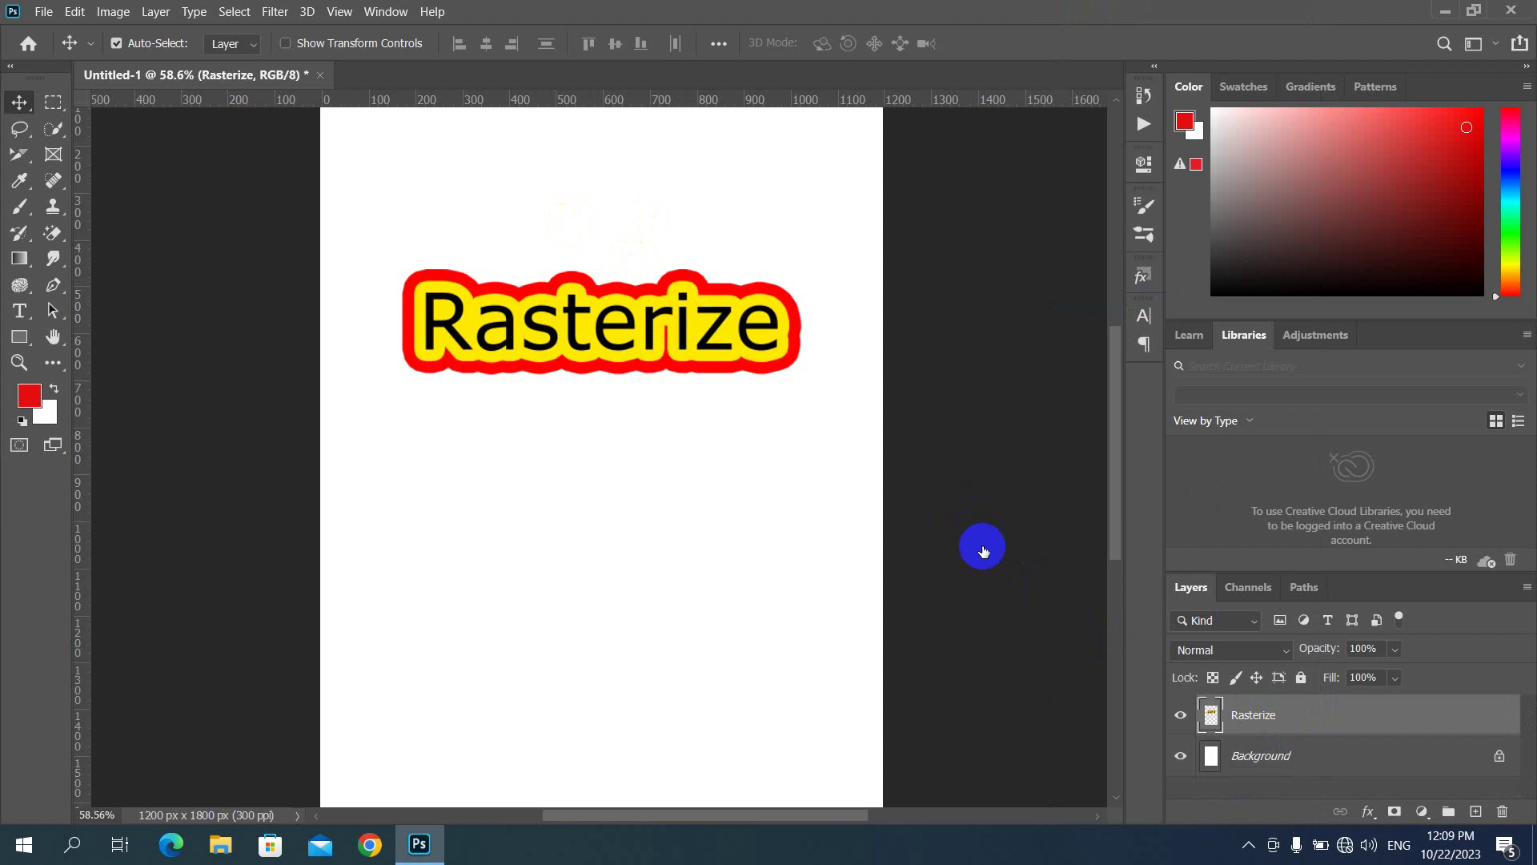
Step: Add a 9 px blue (0012ff) stroke around the word's red outline
{"action": "left_click", "coordinate": [809, 410]}
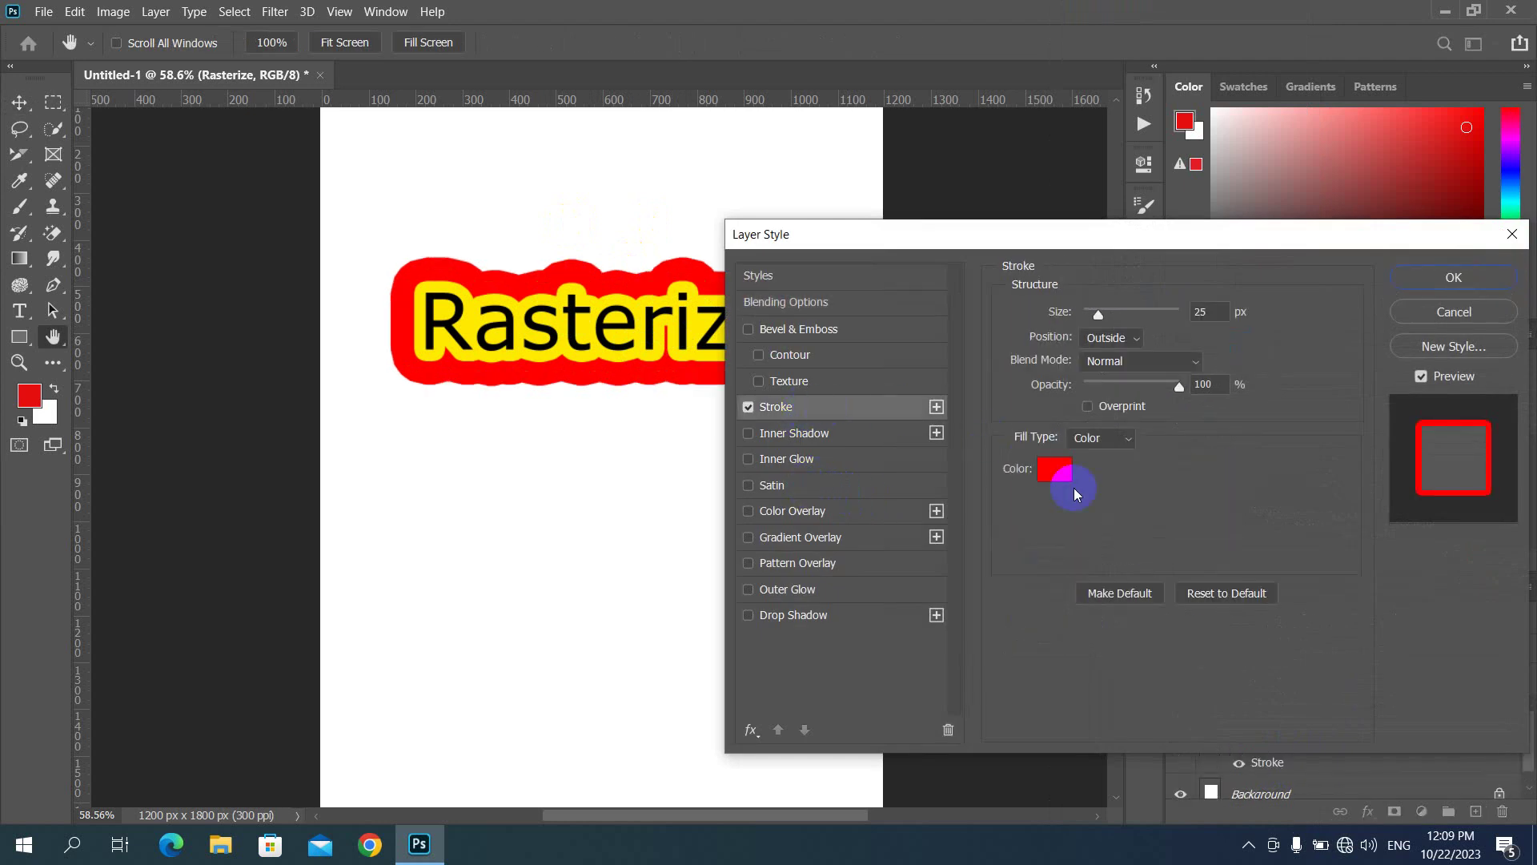
{"action": "left_click", "coordinate": [1053, 470]}
{"action": "left_click", "coordinate": [1284, 566]}
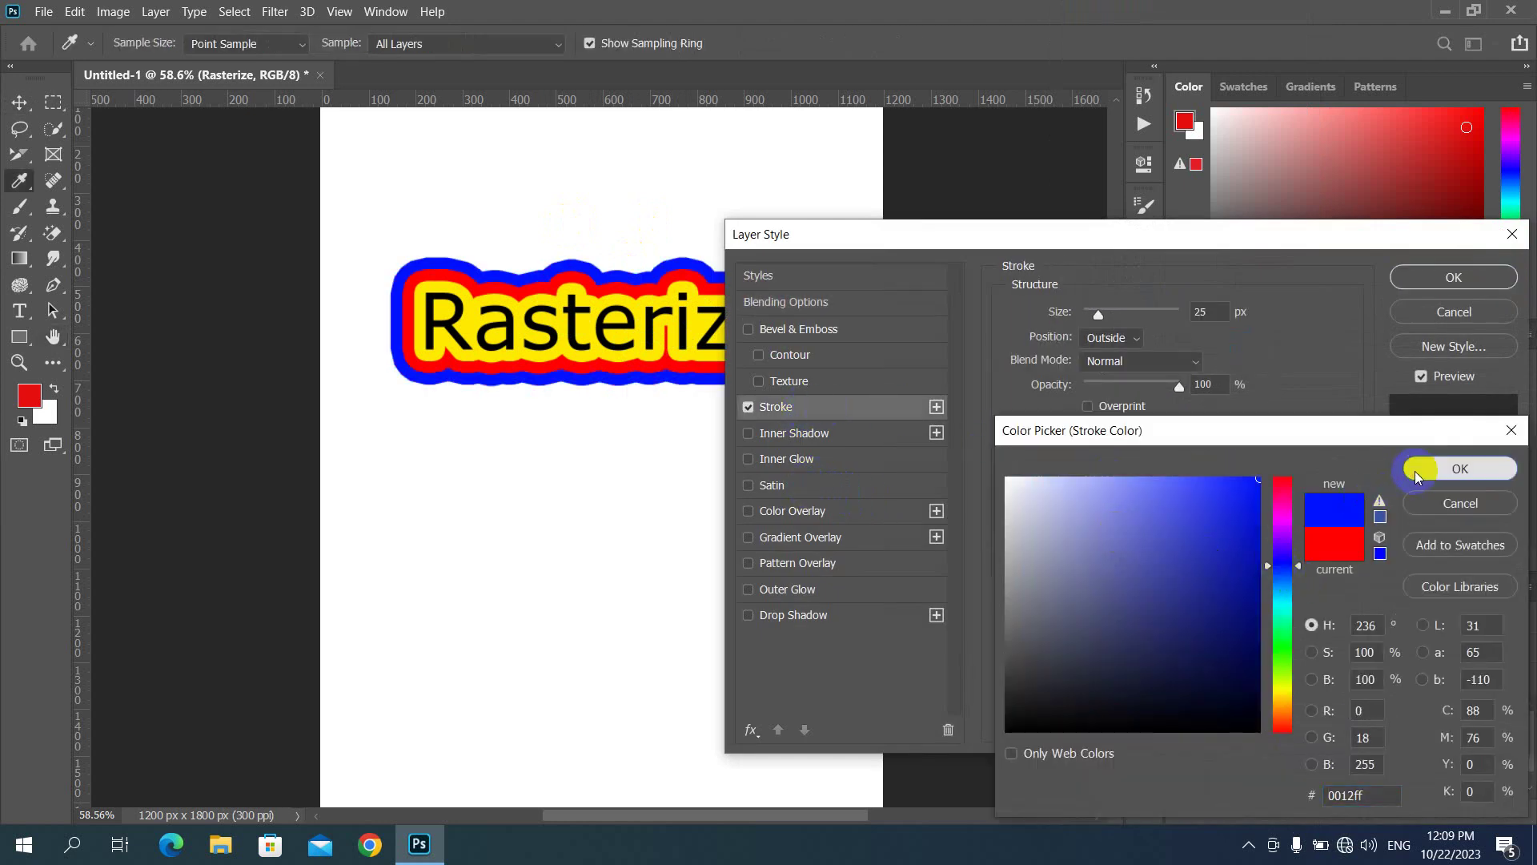
{"action": "left_click", "coordinate": [1458, 469]}
{"action": "left_click_drag", "start_coordinate": [1098, 314], "coordinate": [1090, 314]}
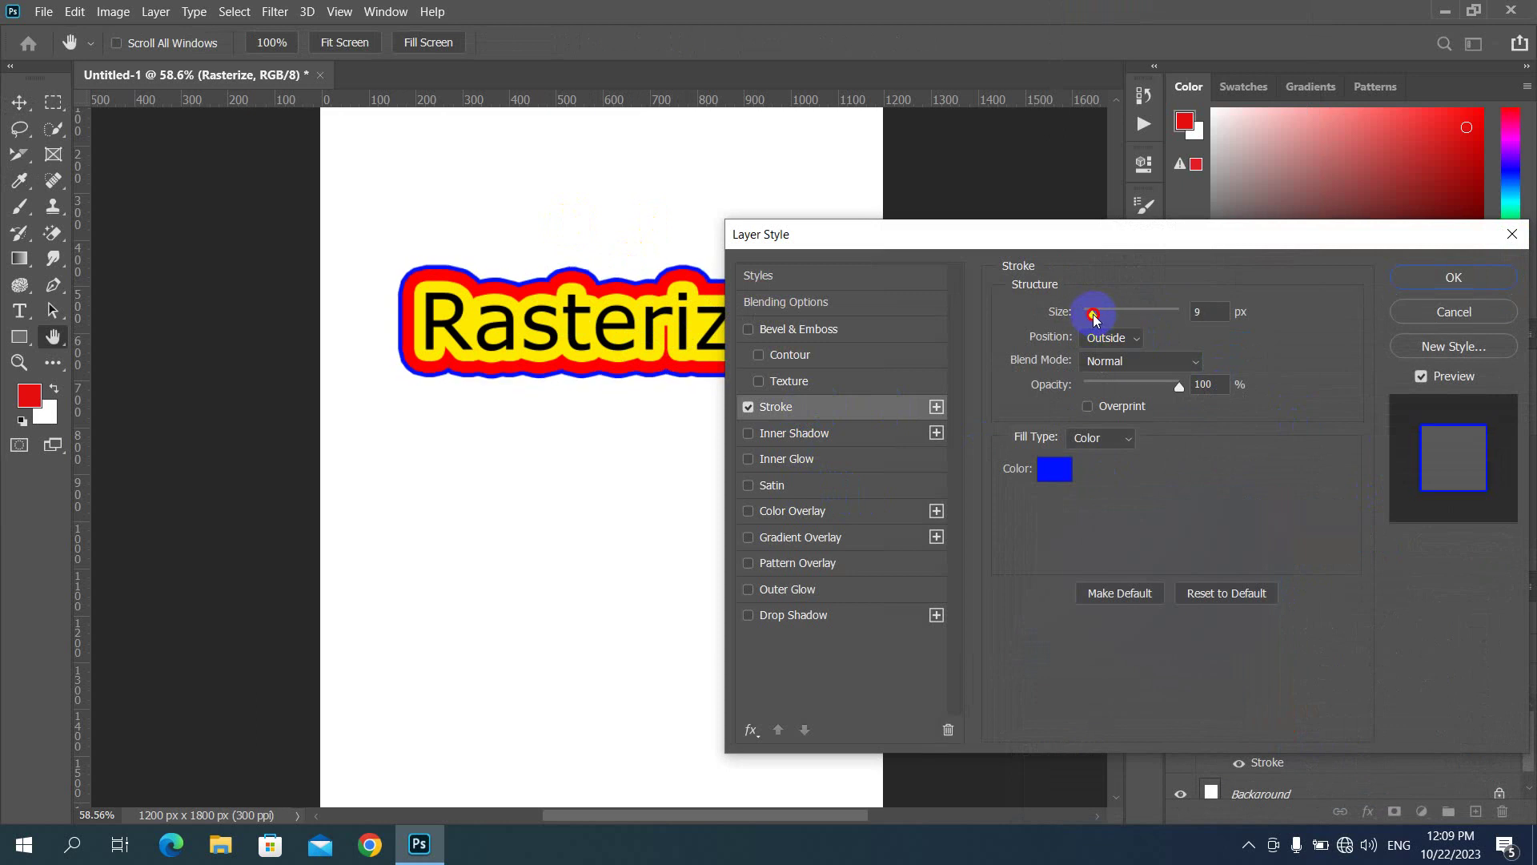
{"action": "left_click", "coordinate": [1410, 280]}
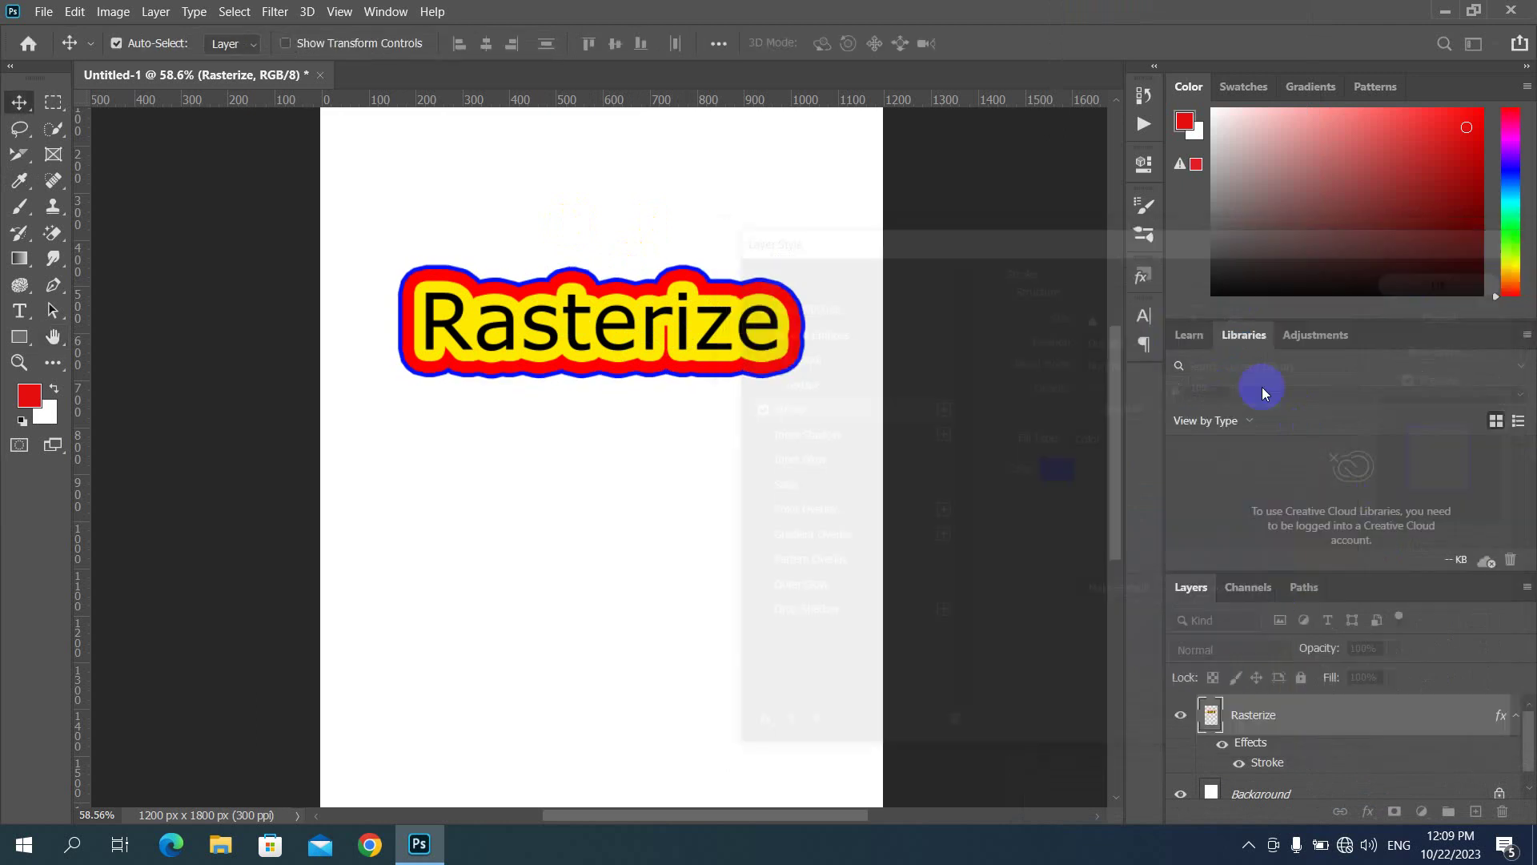
{"action": "right_click", "coordinate": [1309, 714]}
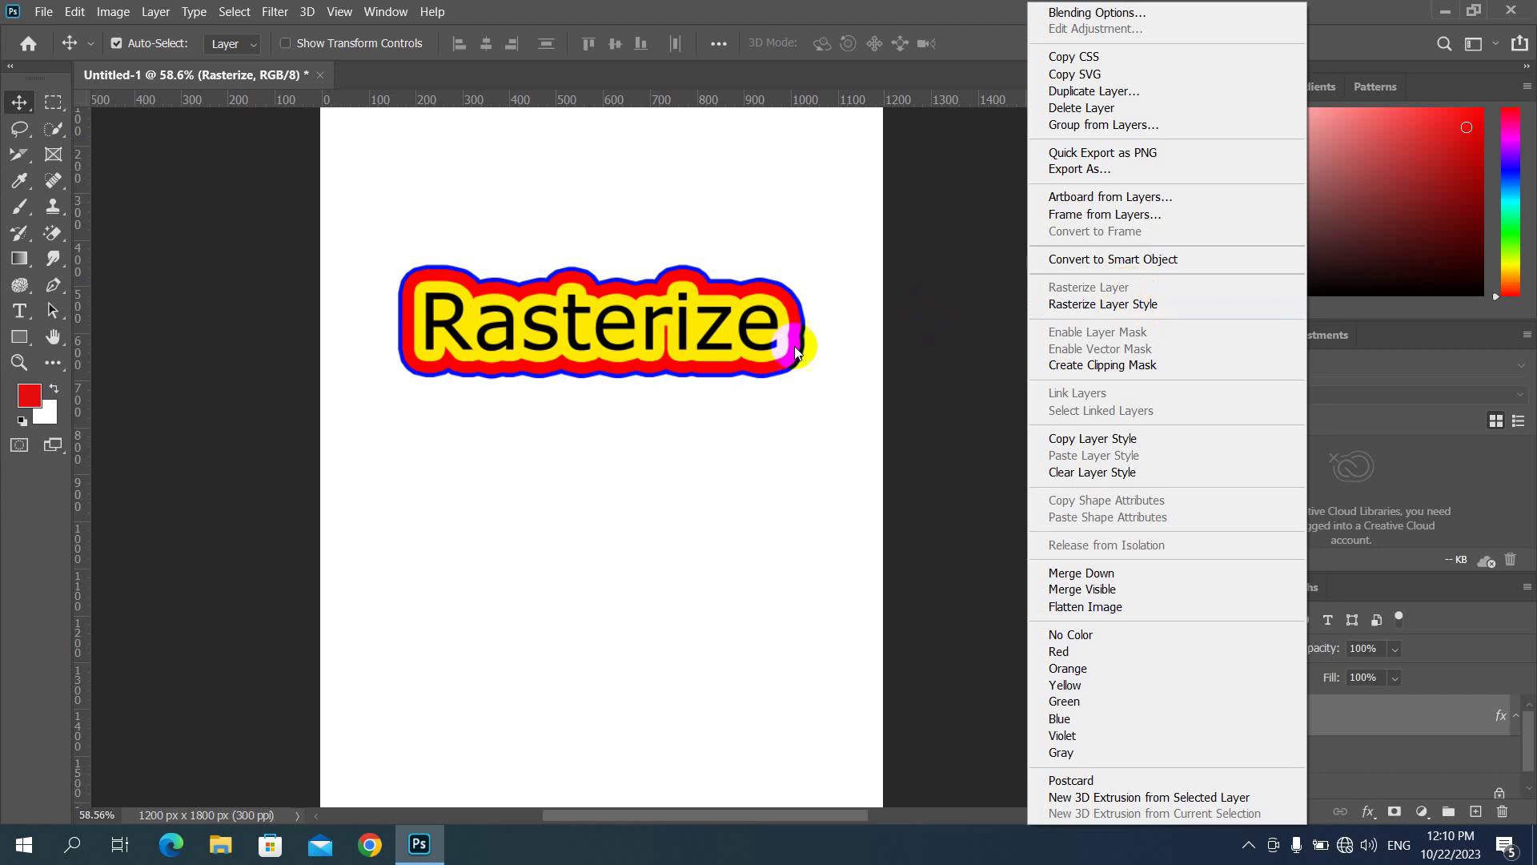
{"action": "left_click", "coordinate": [660, 308]}
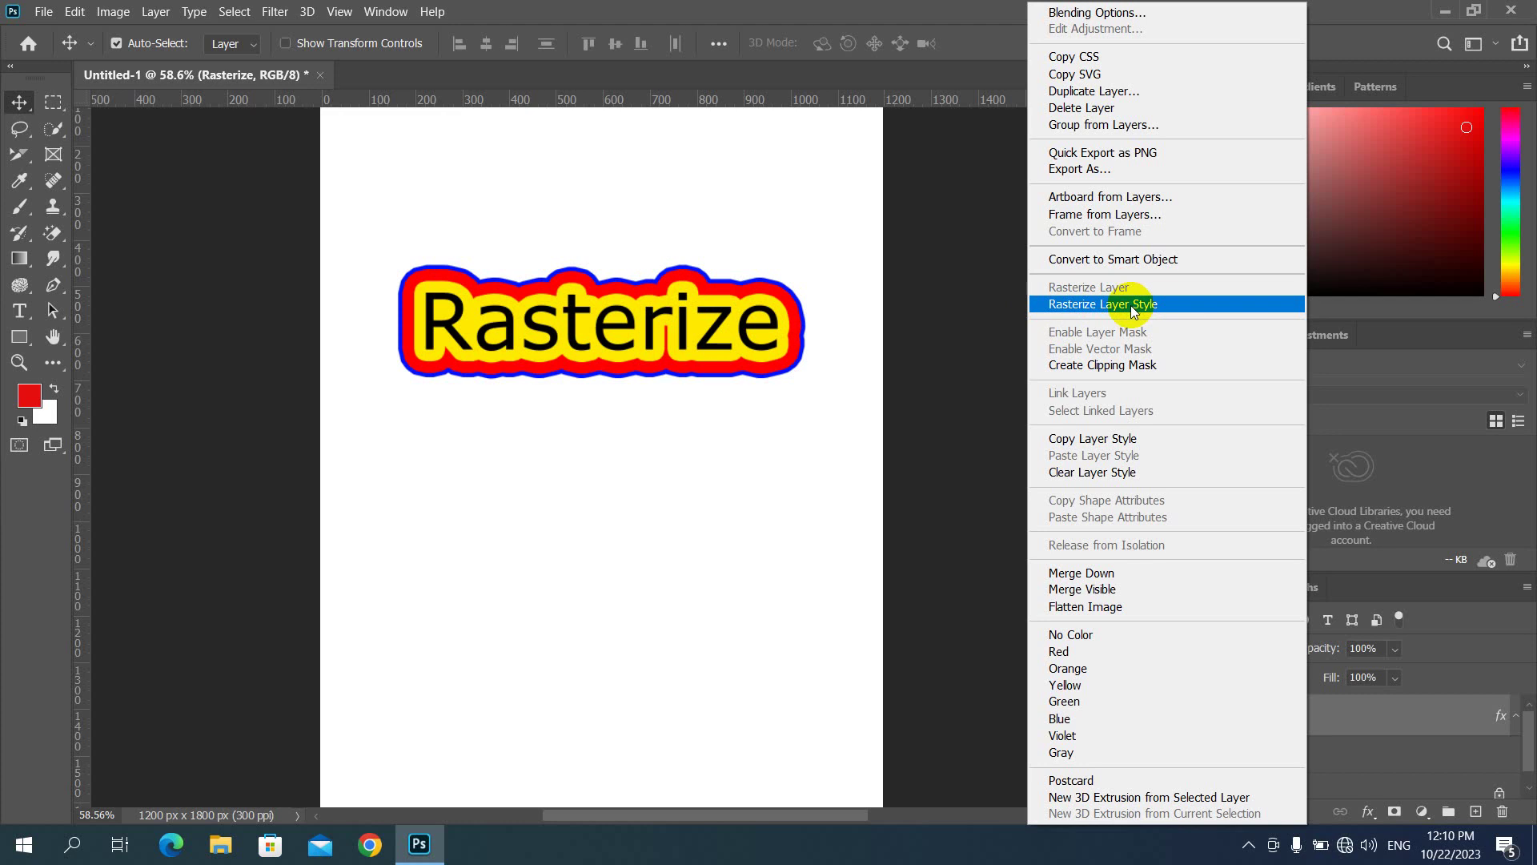
{"action": "left_click", "coordinate": [606, 440]}
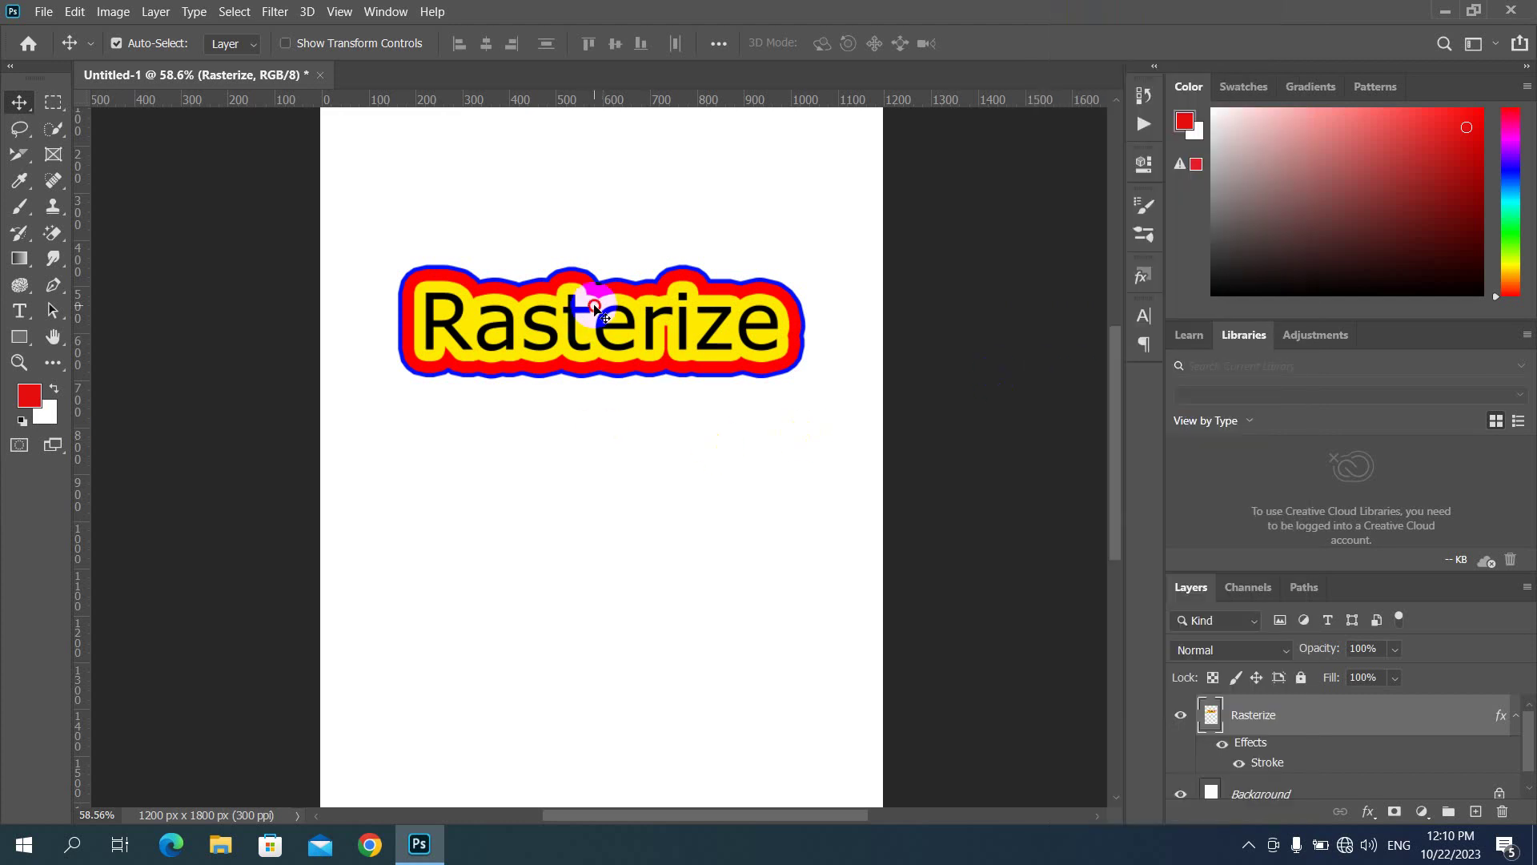
{"action": "left_click_drag", "start_coordinate": [591, 309], "coordinate": [591, 256]}
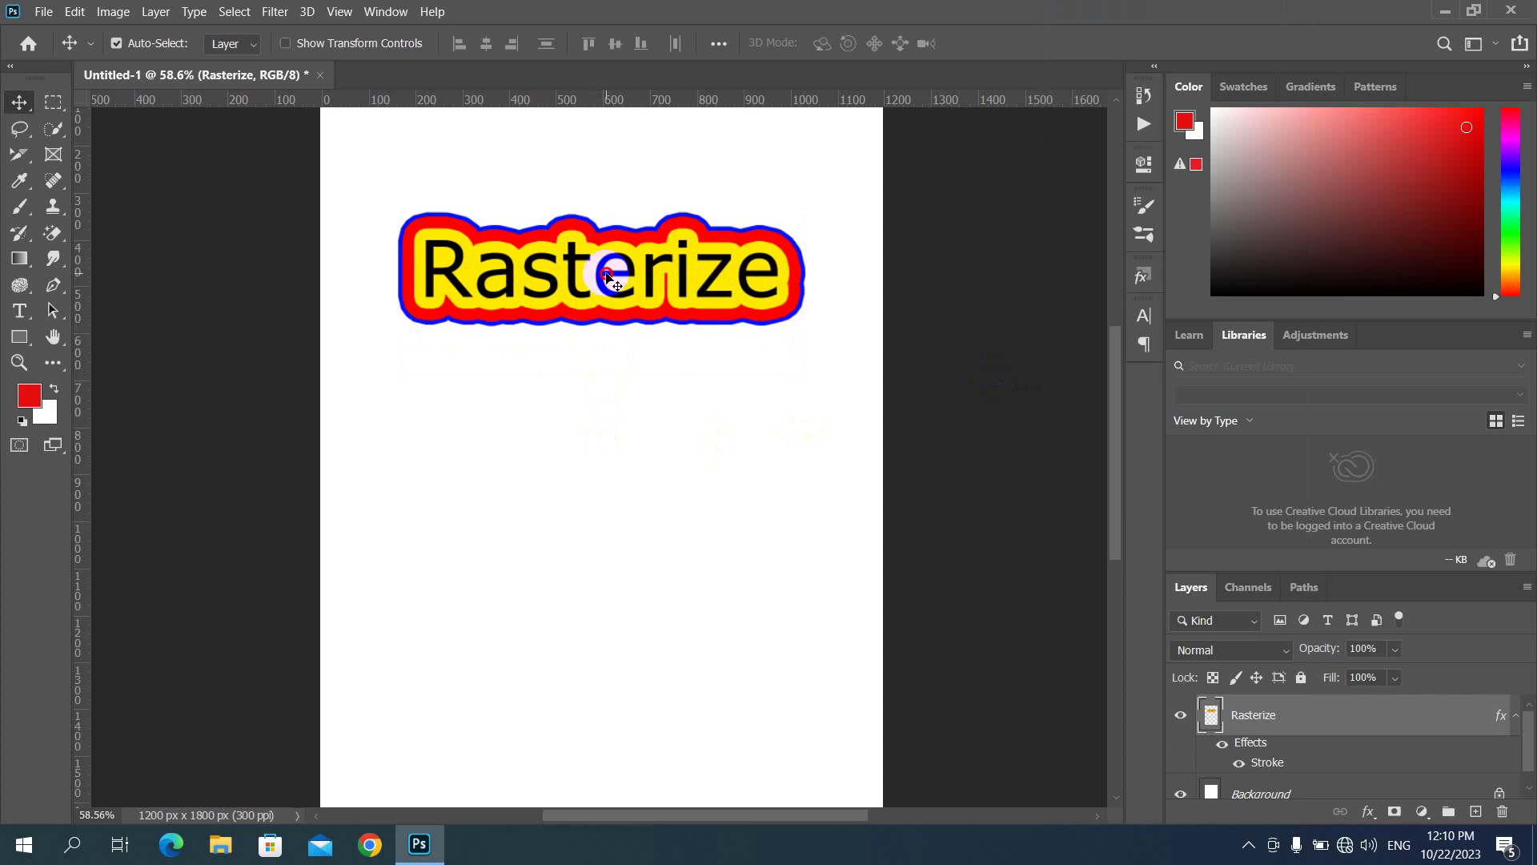
{"action": "left_click_drag", "start_coordinate": [610, 274], "coordinate": [610, 326]}
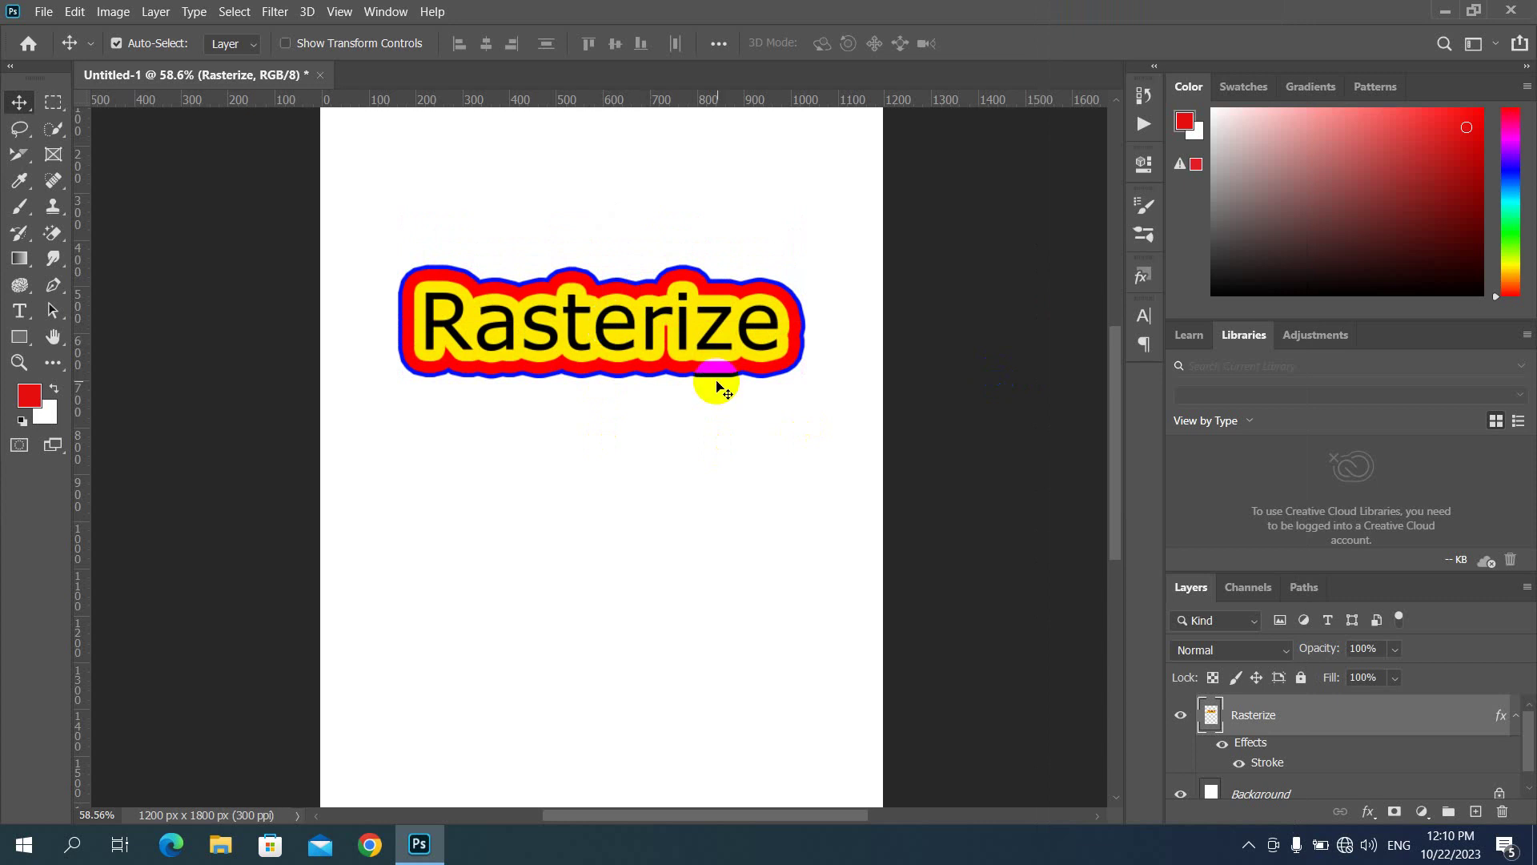
{"action": "right_click", "coordinate": [1308, 716]}
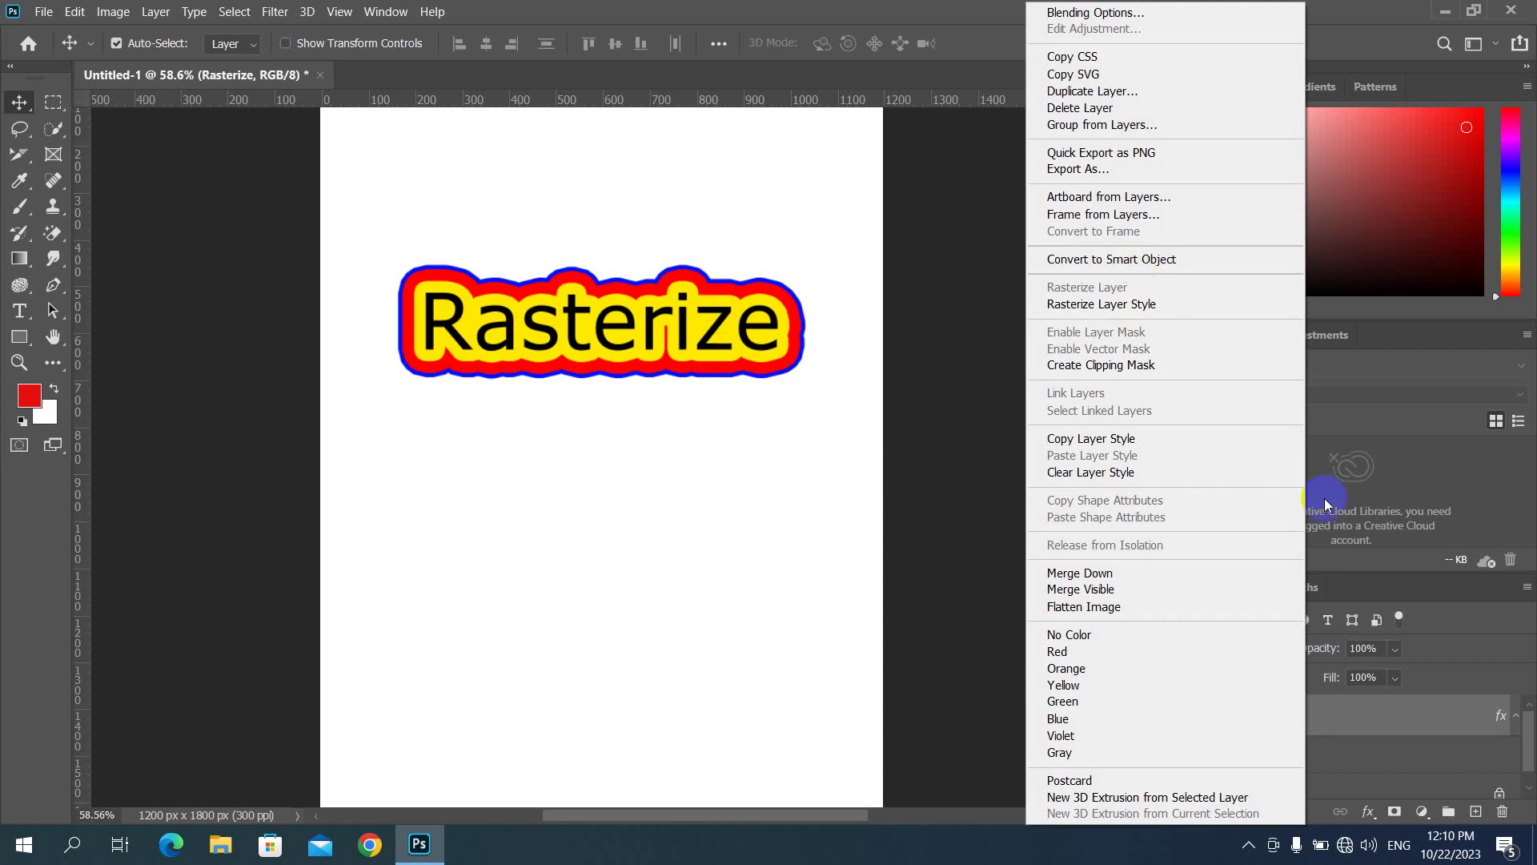
{"action": "left_click", "coordinate": [1353, 718]}
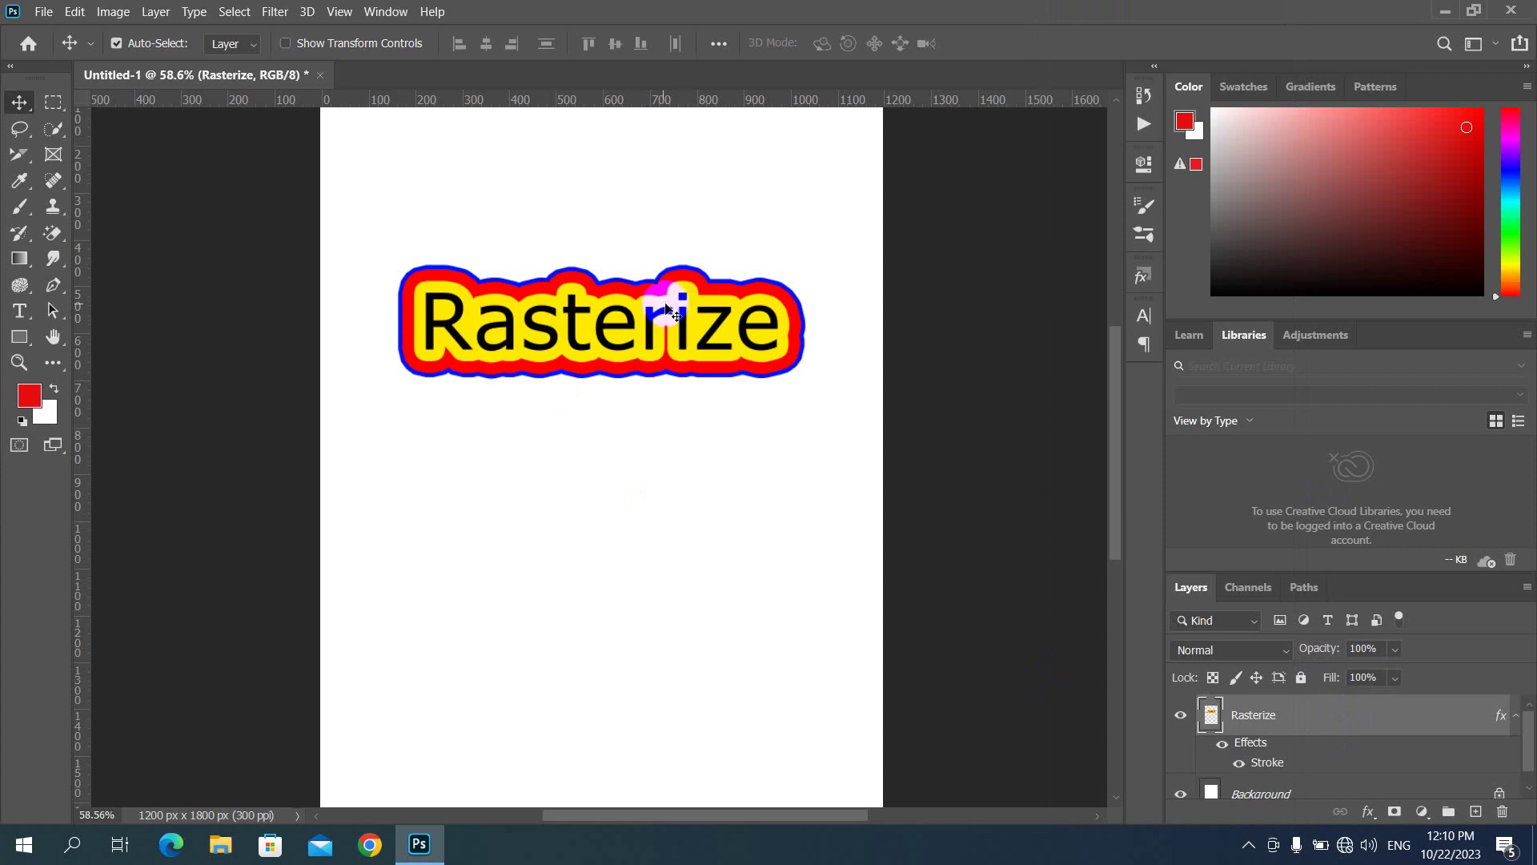
Step: Convert the outlined Rasterize layer, blue stroke included, into a Smart Object
{"action": "right_click", "coordinate": [1305, 713]}
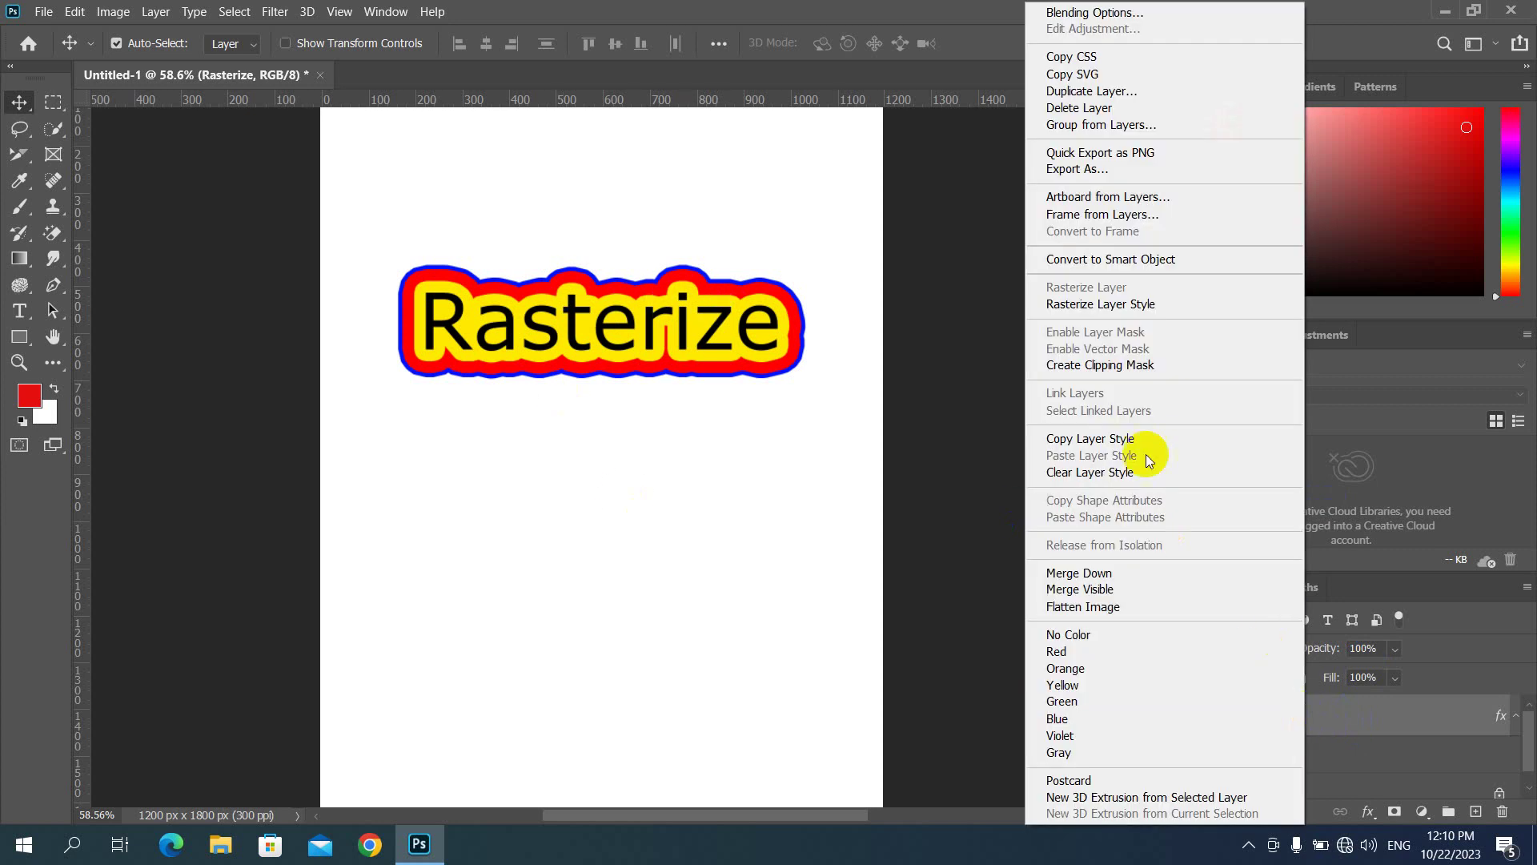
{"action": "left_click", "coordinate": [1117, 263]}
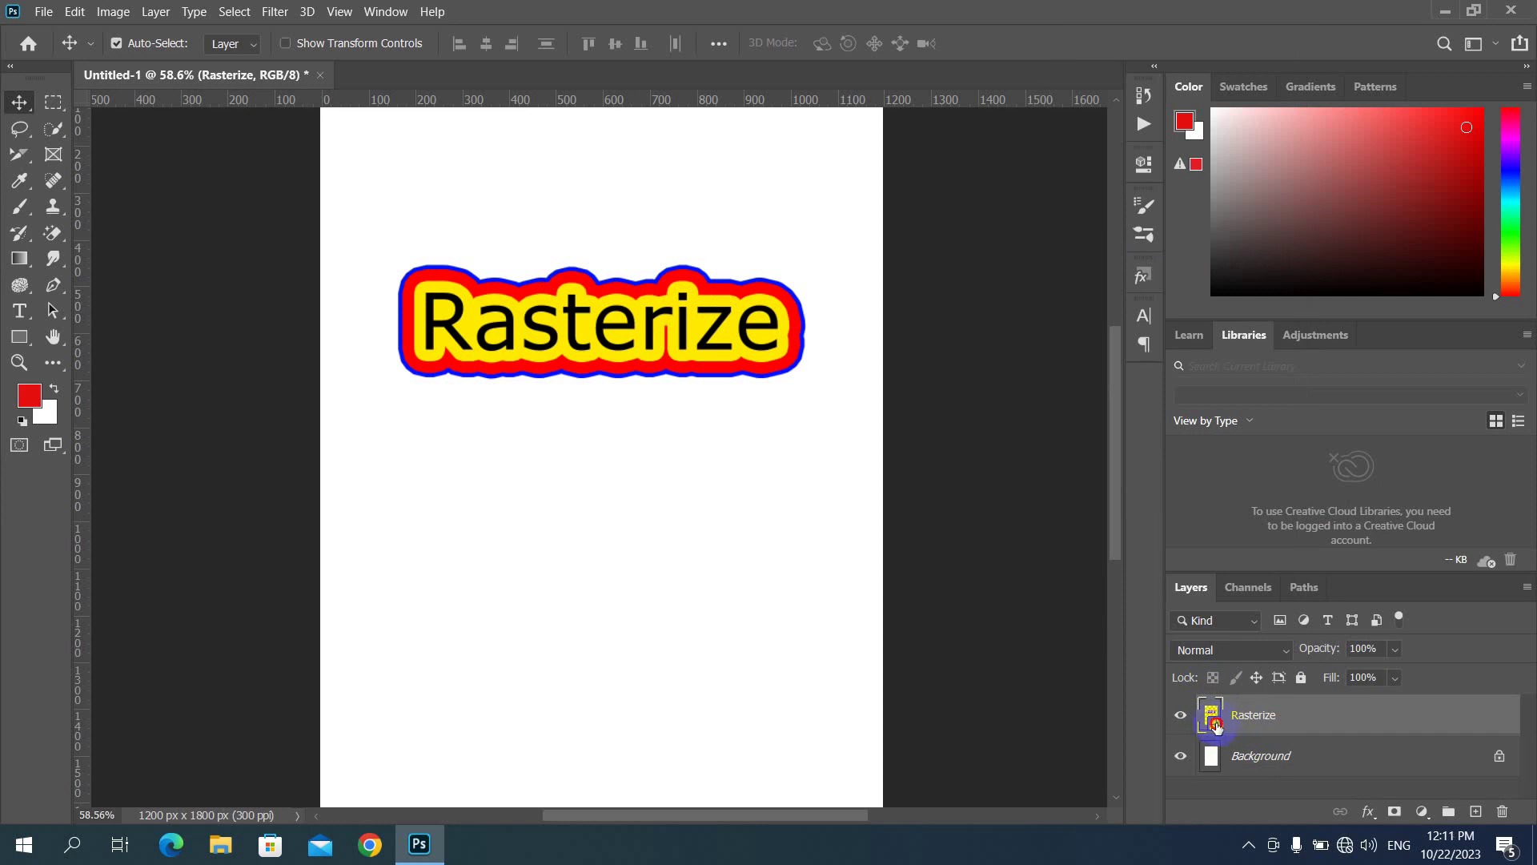
Step: Open the smart object's contents, scale the word to 71.44% and recentre it
{"action": "double_click", "coordinate": [1216, 726]}
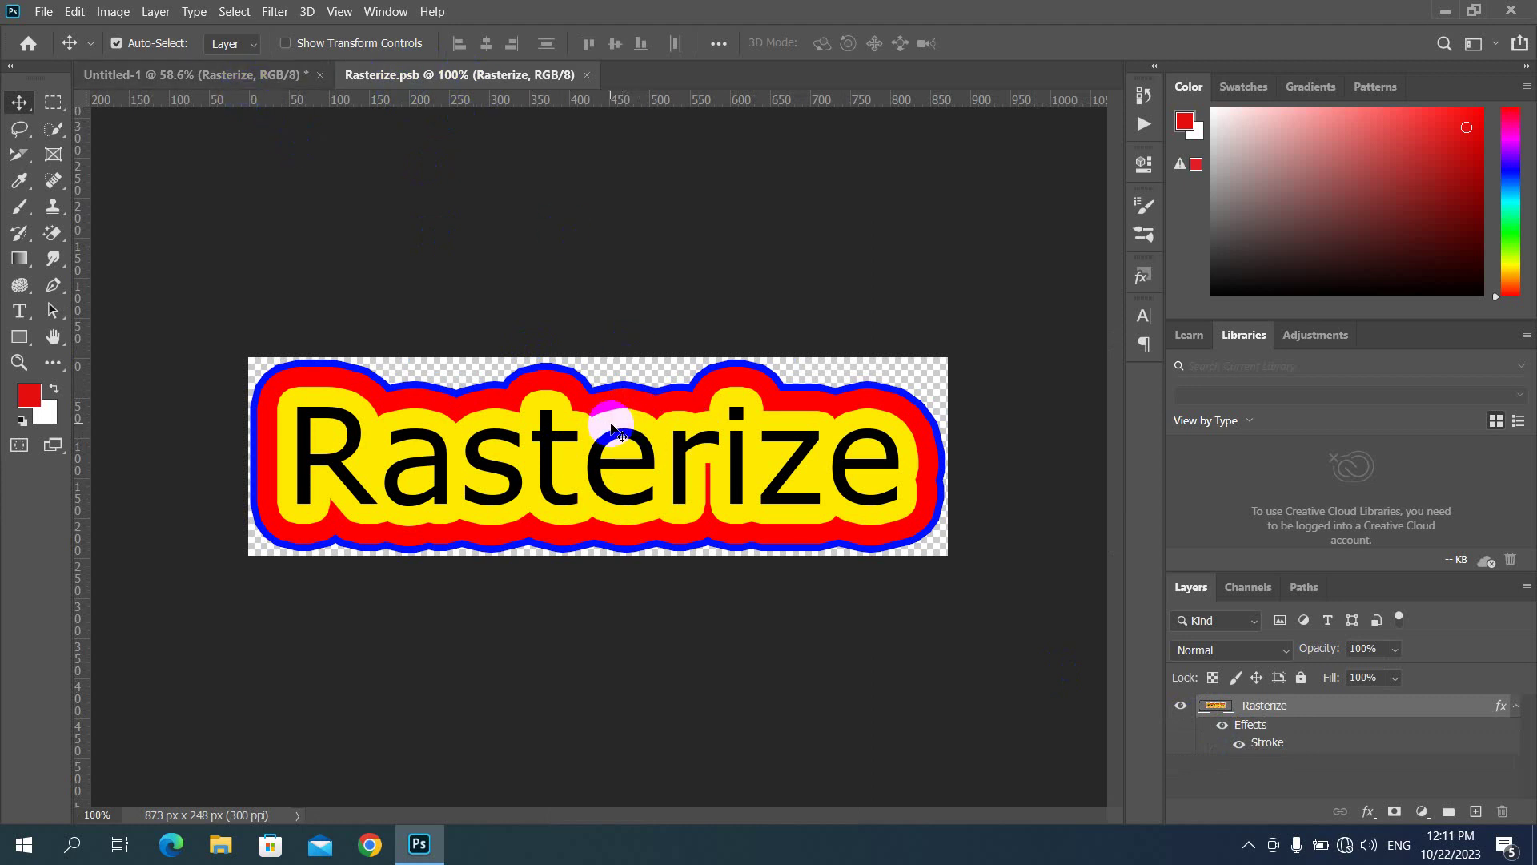
{"action": "key", "text": "ctrl+t"}
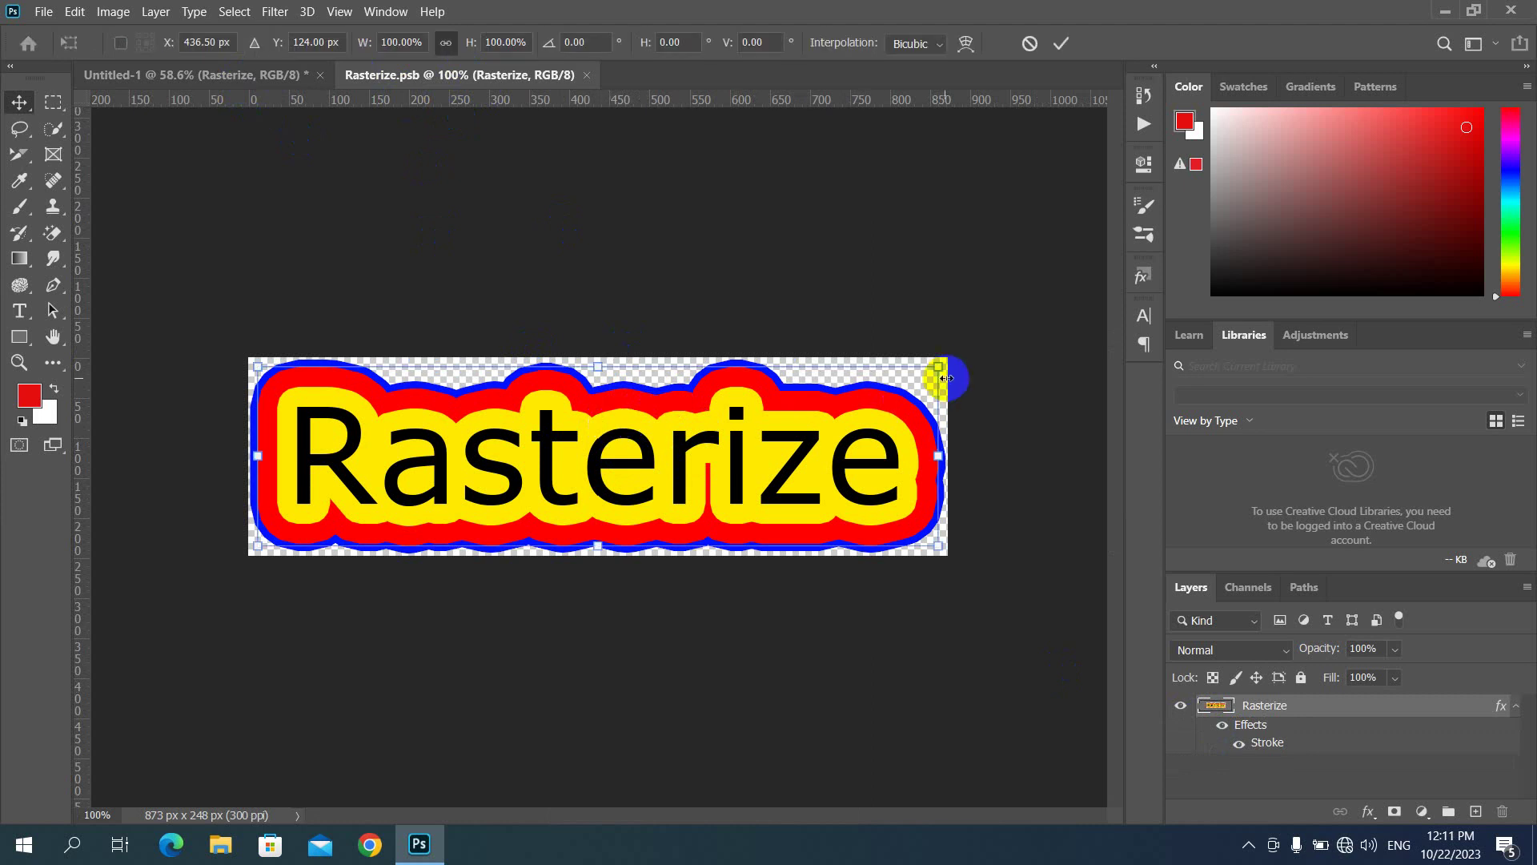
{"action": "left_click_drag", "start_coordinate": [939, 368], "coordinate": [743, 417]}
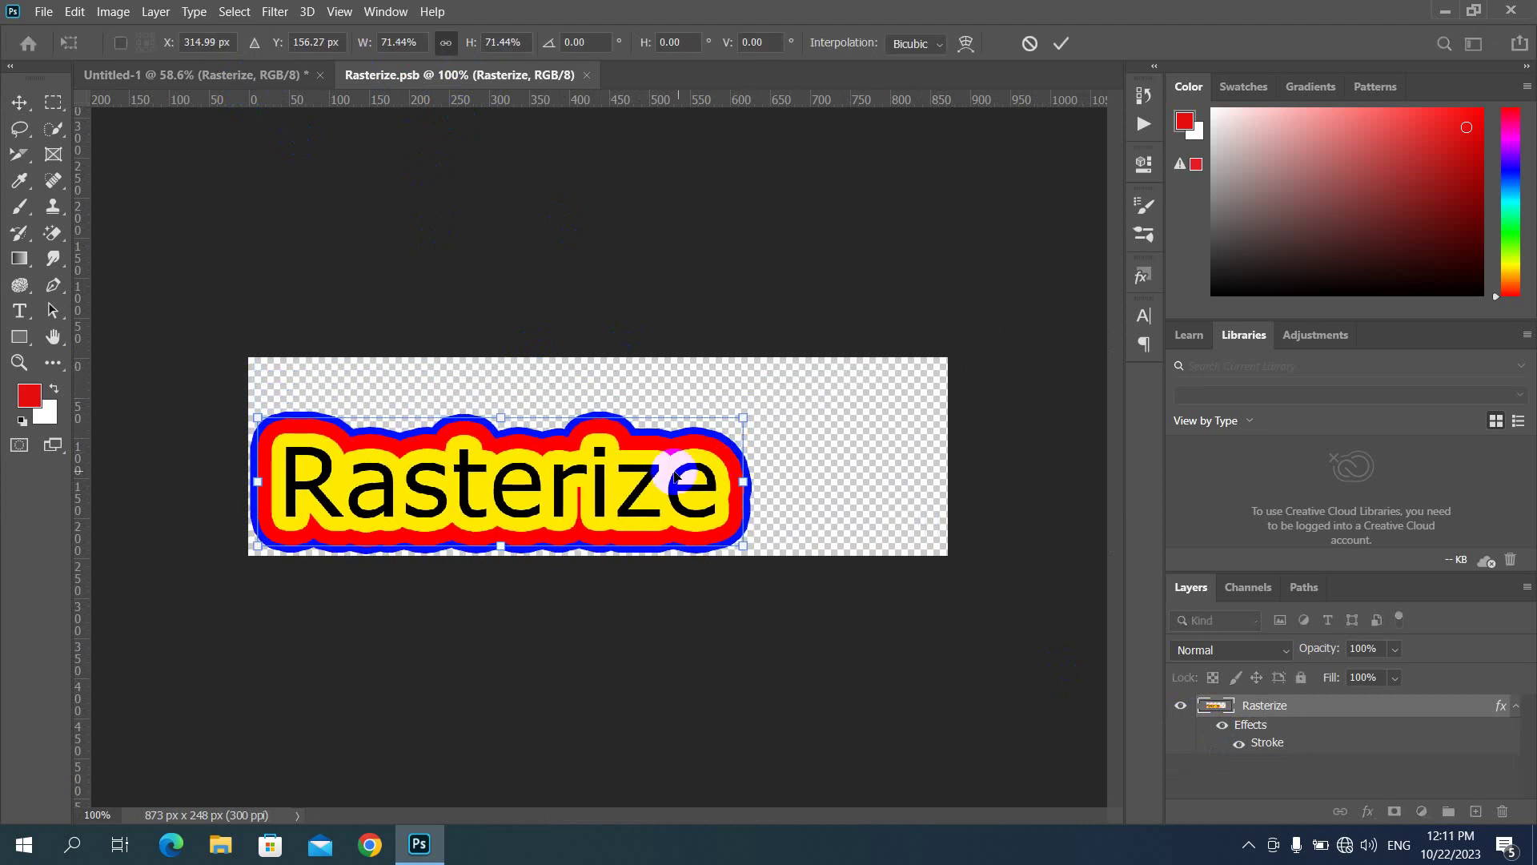
{"action": "left_click_drag", "start_coordinate": [651, 477], "coordinate": [737, 453]}
{"action": "key", "text": "Return"}
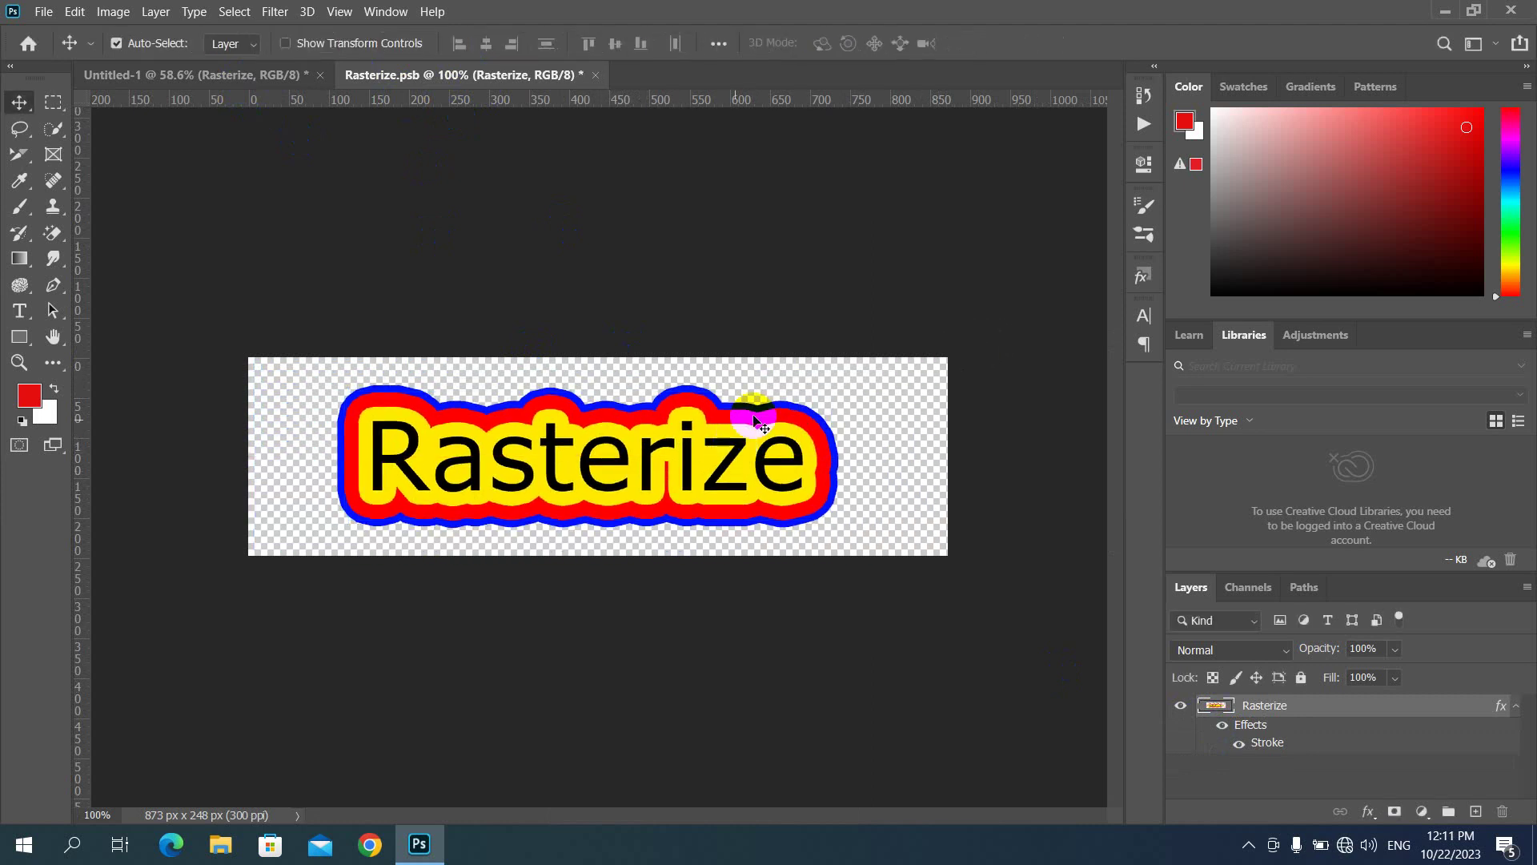
Step: Close the Rasterize.psb contents document
{"action": "right_click", "coordinate": [1315, 708]}
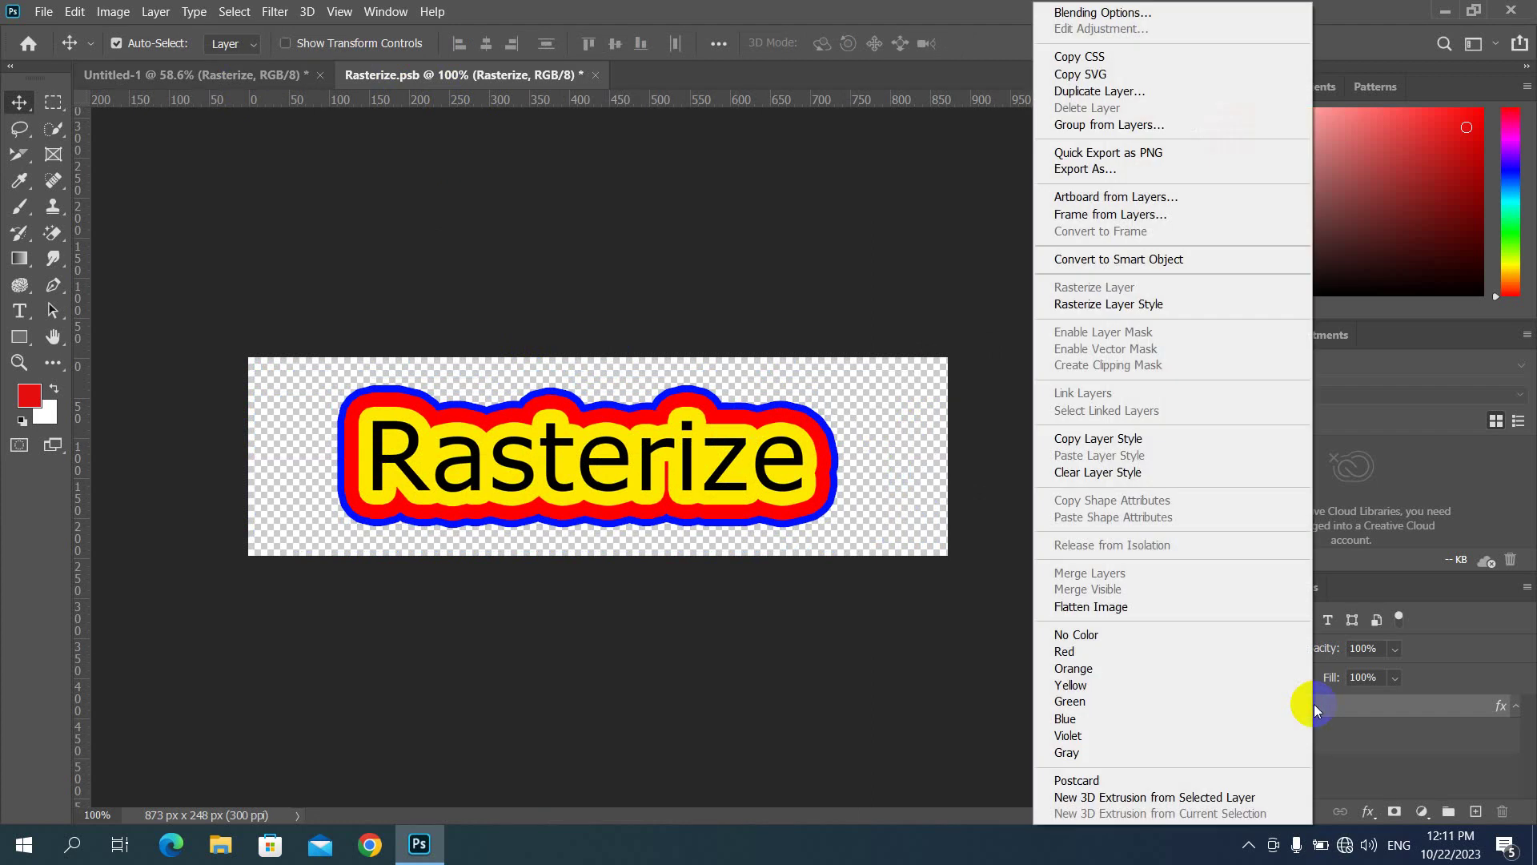
{"action": "left_click", "coordinate": [709, 456]}
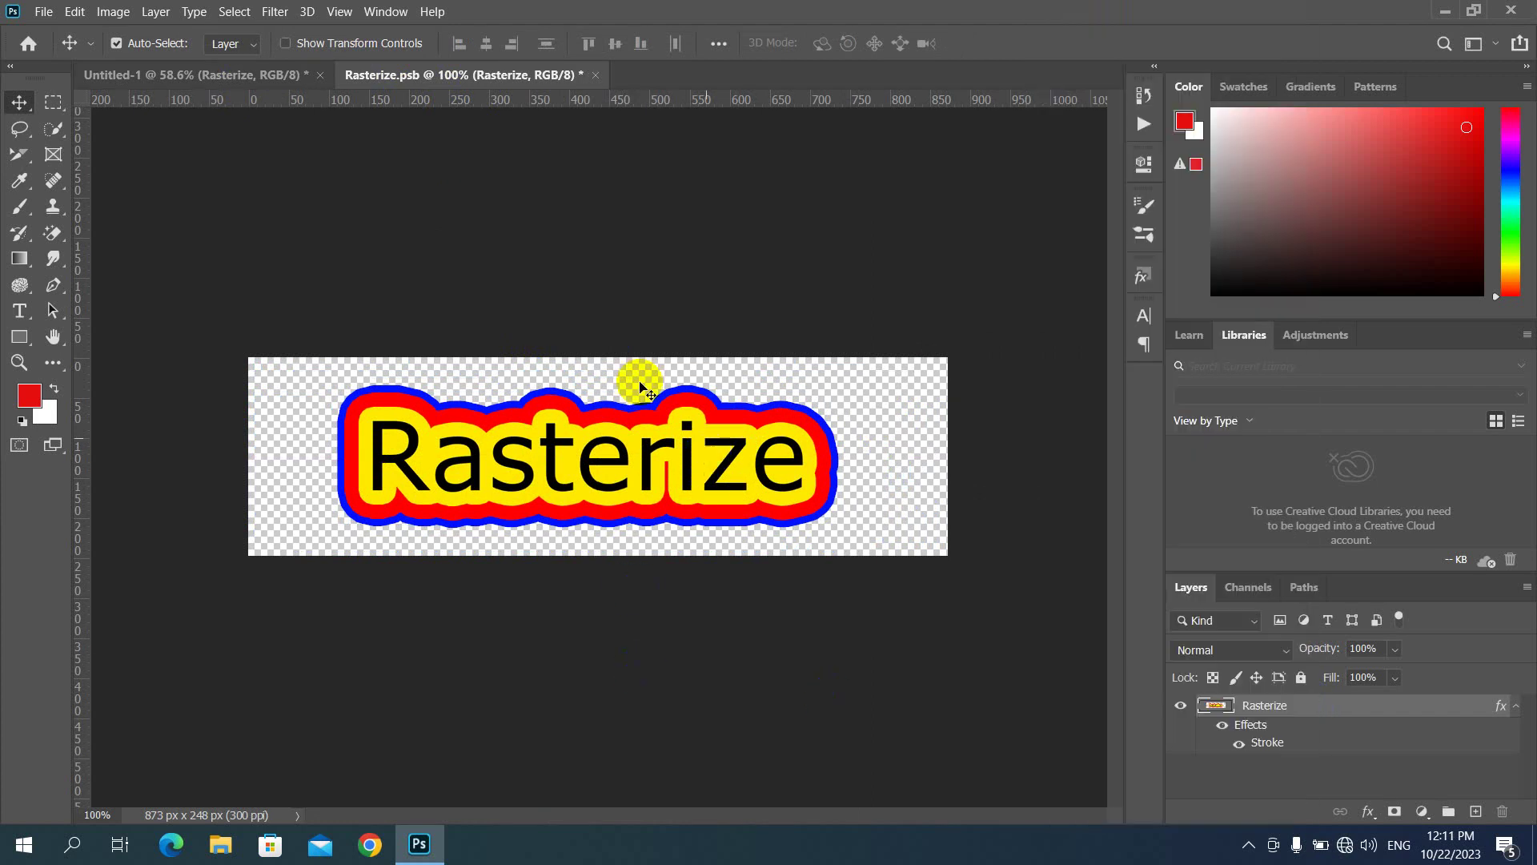
{"action": "left_click", "coordinate": [598, 74]}
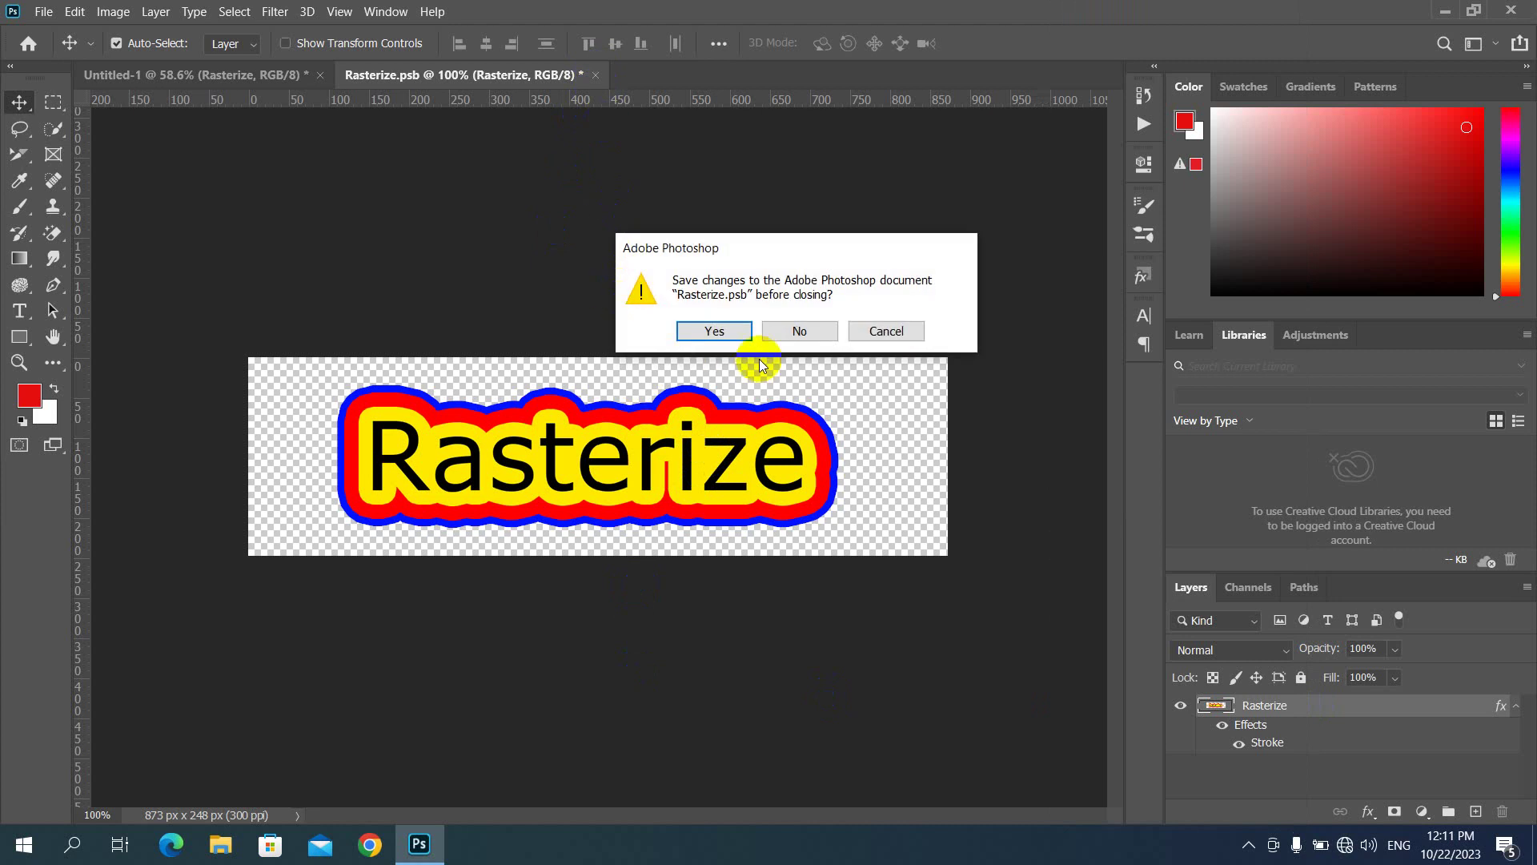
Step: Discard the changes to Rasterize.psb, returning to Untitled-1
{"action": "left_click", "coordinate": [801, 331]}
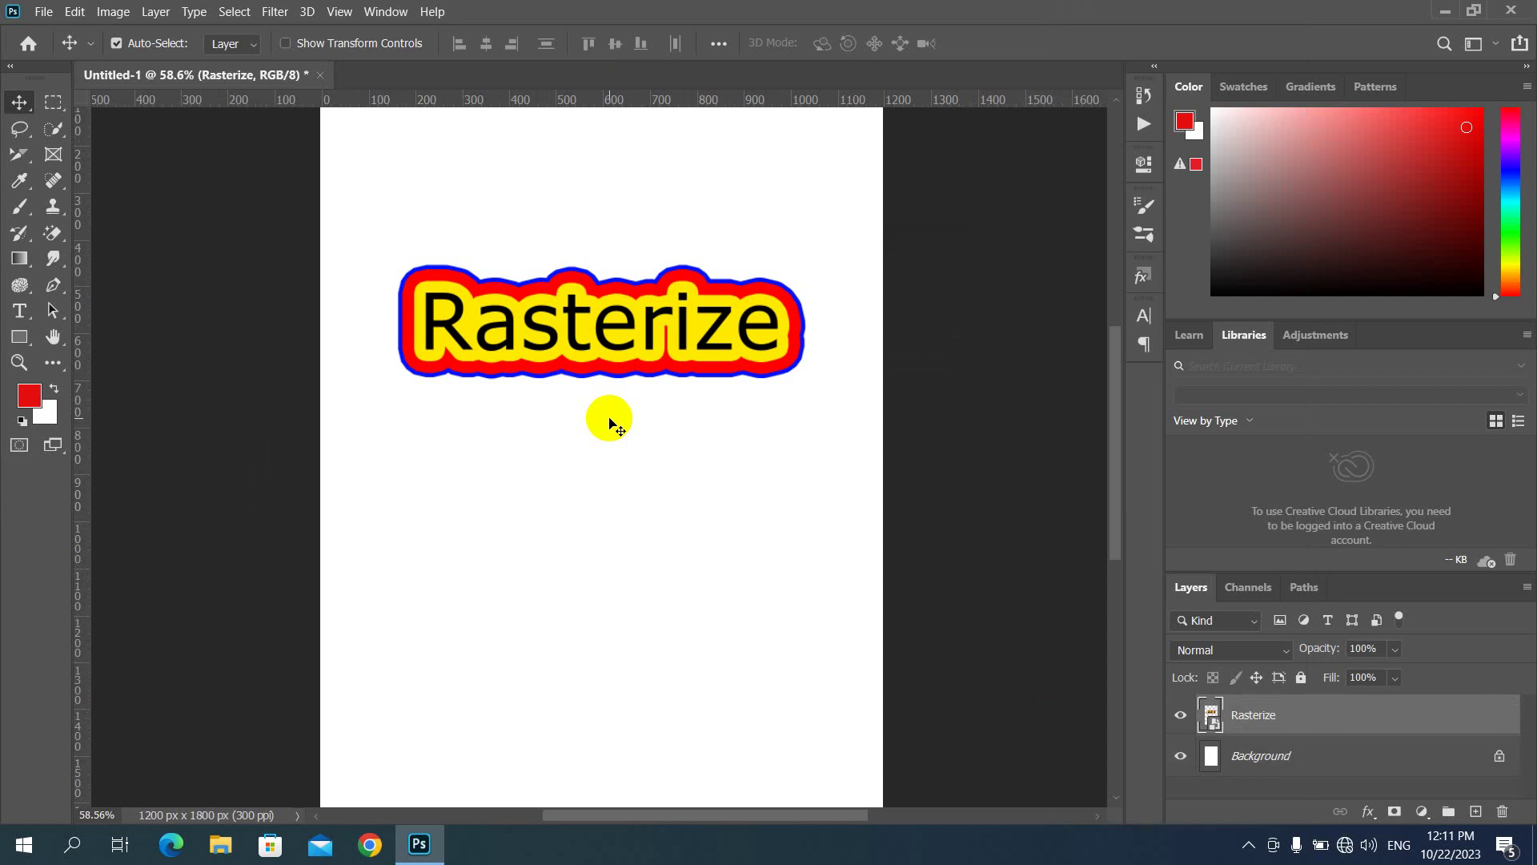
Step: Open the car photo 20201124_085350.jpg
{"action": "key", "text": "ctrl"}
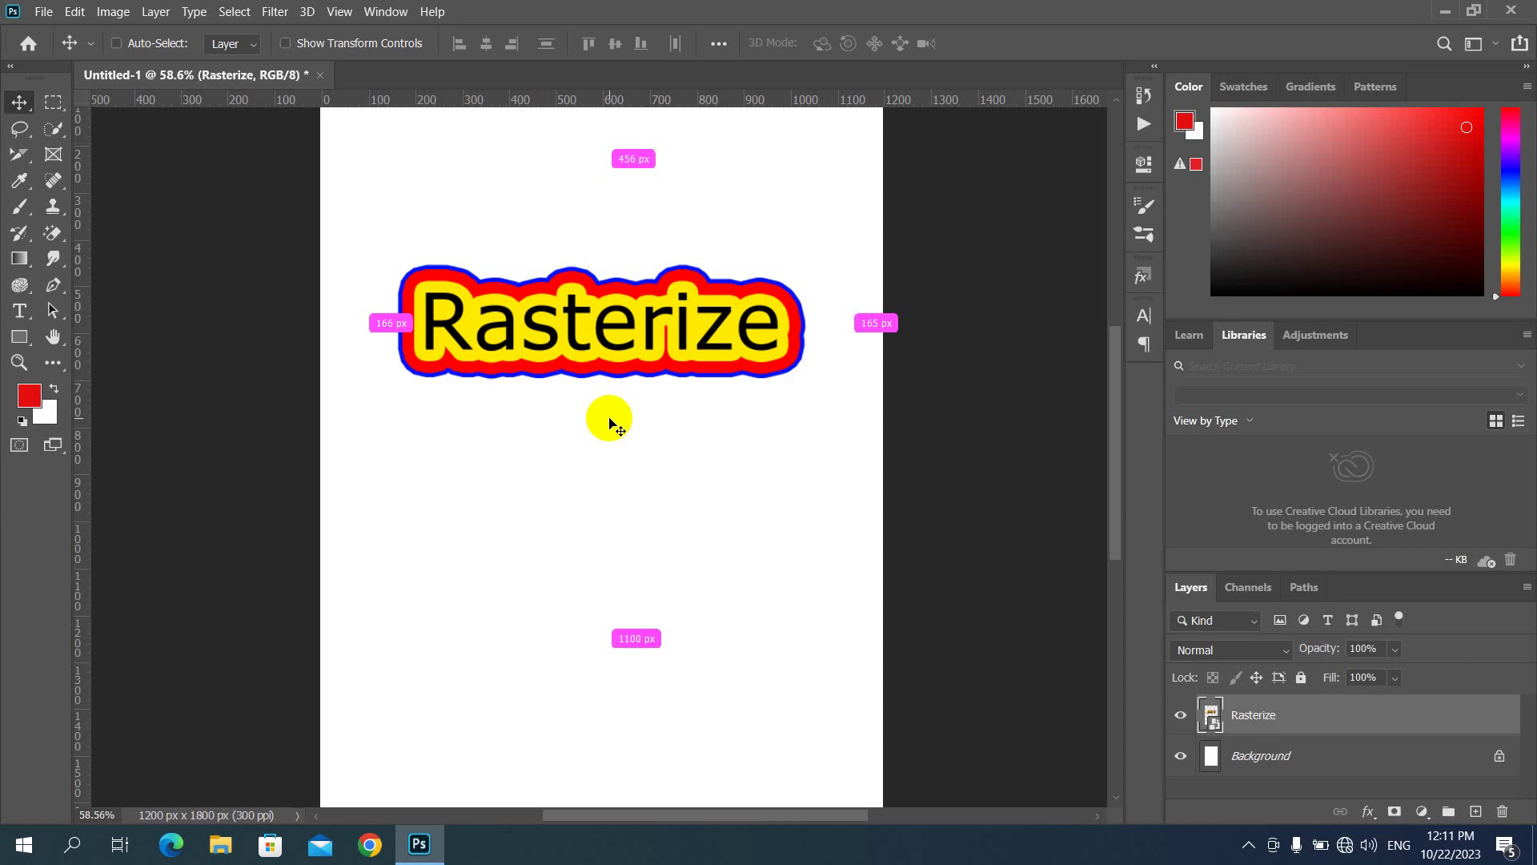
{"action": "key", "text": "ctrl+o"}
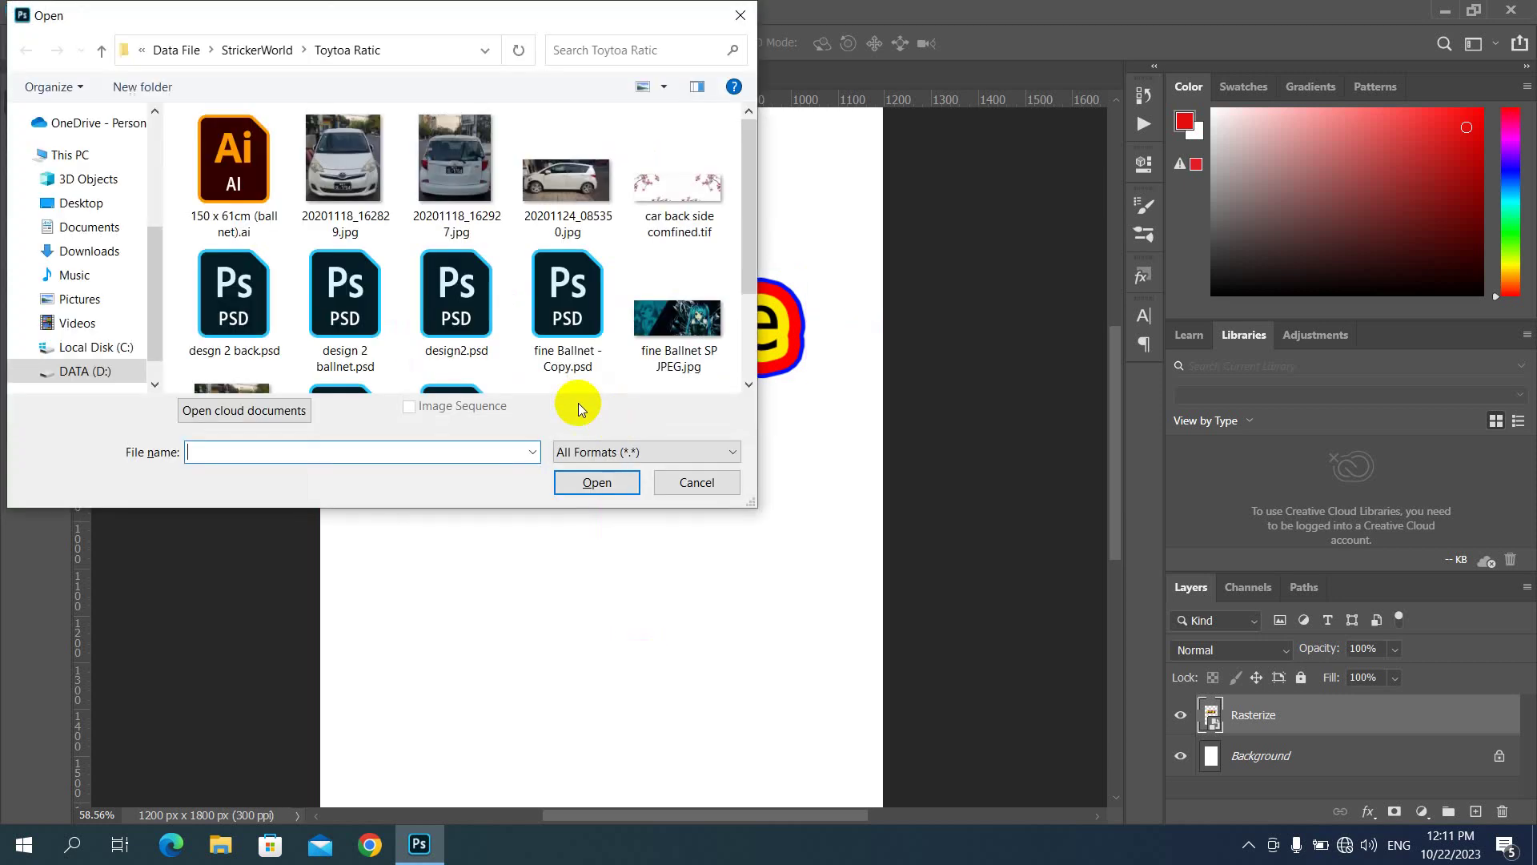
{"action": "left_click", "coordinate": [566, 177]}
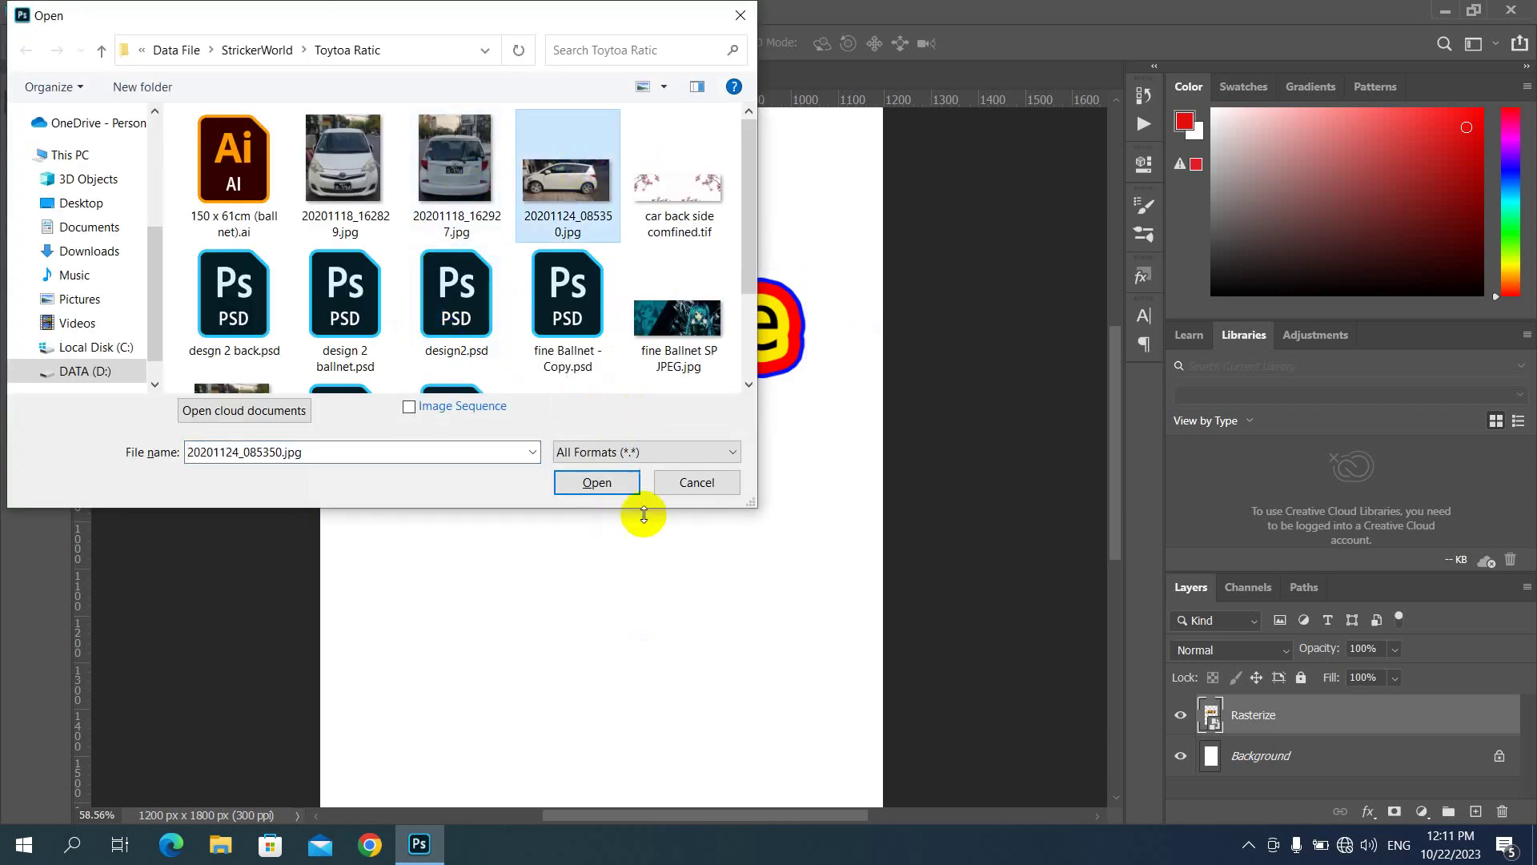
{"action": "left_click", "coordinate": [596, 482]}
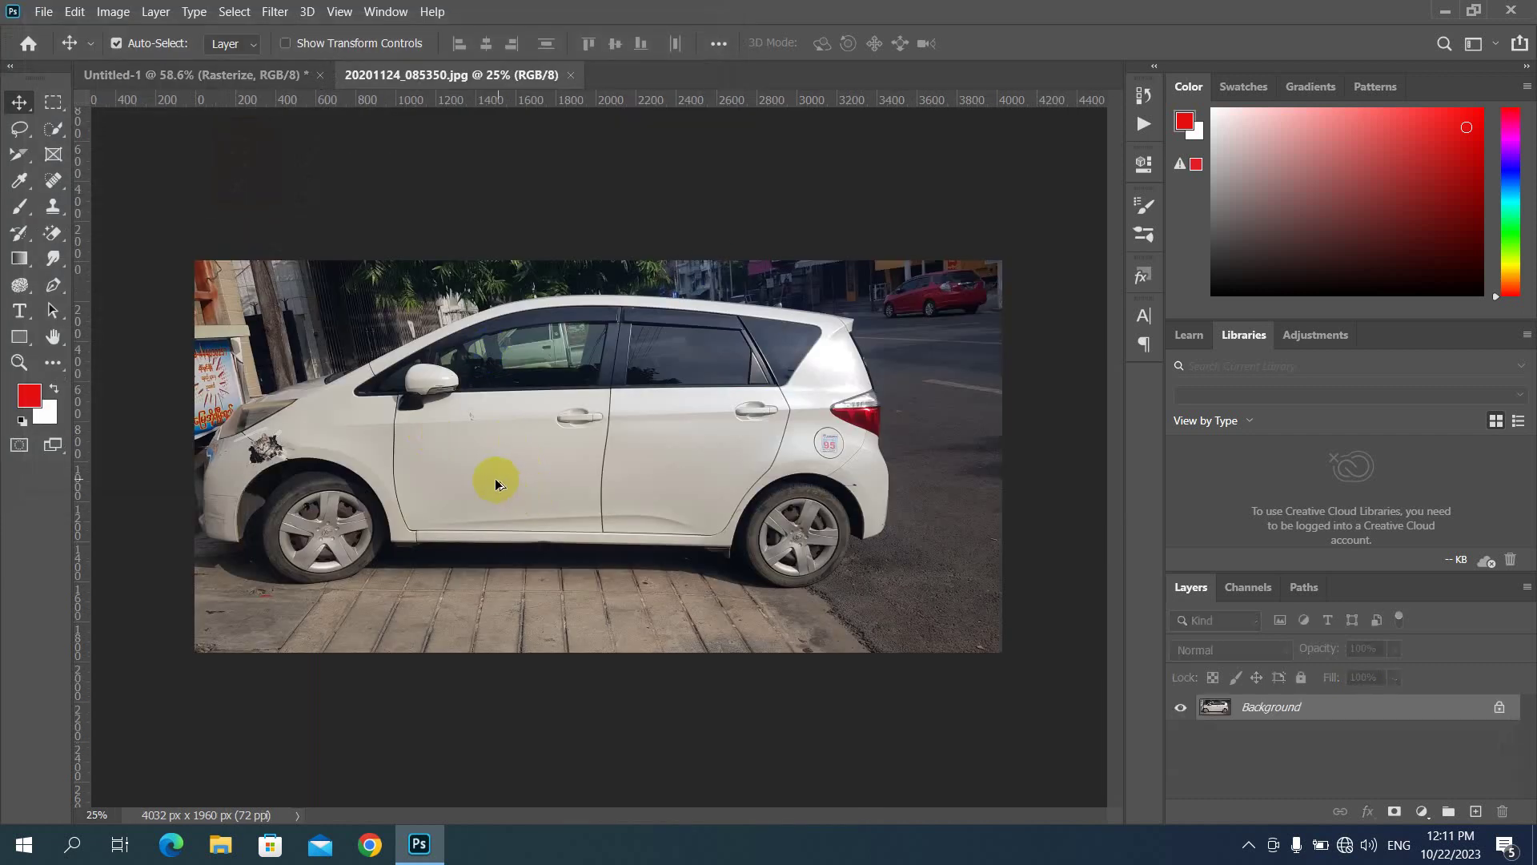
Step: Zoom and pan to the car's front door and set the pen tool mode to Path
{"action": "scroll", "coordinate": [493, 478], "scroll_direction": "up", "scroll_amount": 1}
{"action": "scroll", "coordinate": [493, 478], "scroll_direction": "up", "scroll_amount": 1}
{"action": "scroll", "coordinate": [491, 480], "scroll_direction": "up", "scroll_amount": 1}
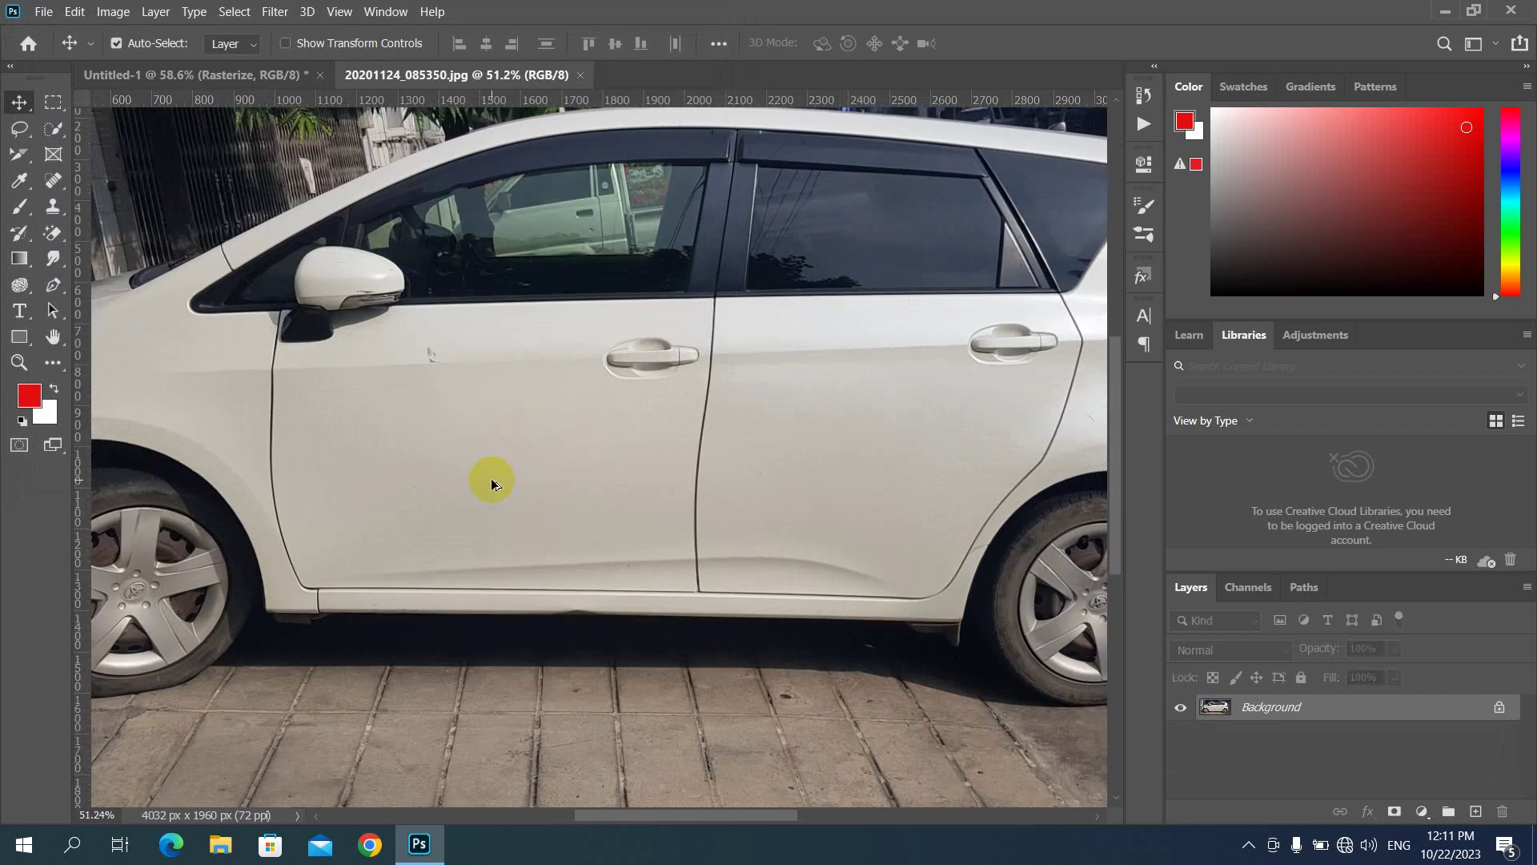
{"action": "left_click_drag", "start_coordinate": [450, 491], "coordinate": [560, 433]}
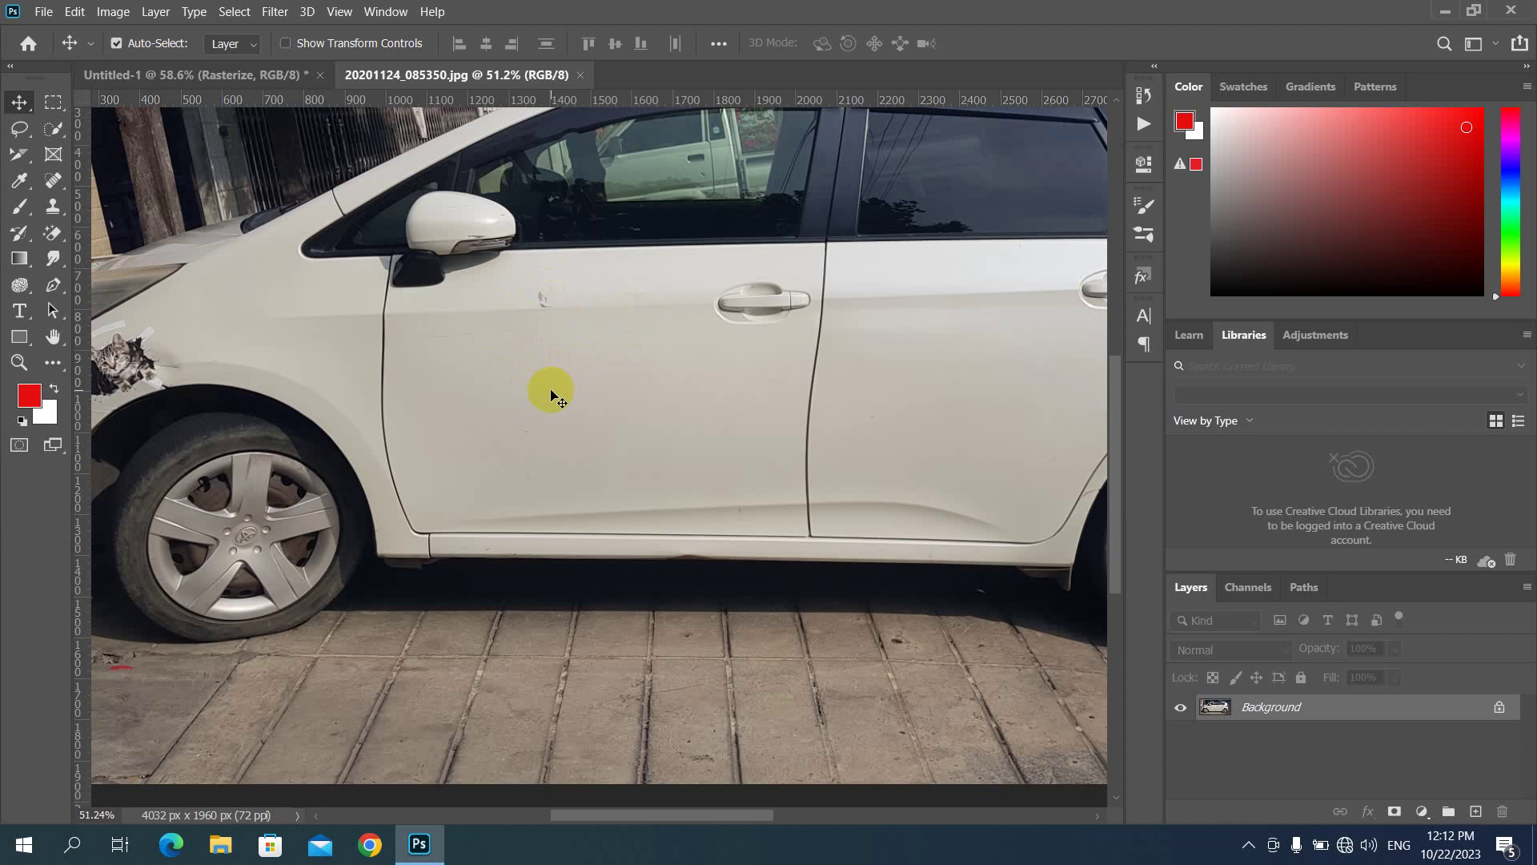
{"action": "left_click", "coordinate": [393, 255]}
{"action": "left_click", "coordinate": [396, 276]}
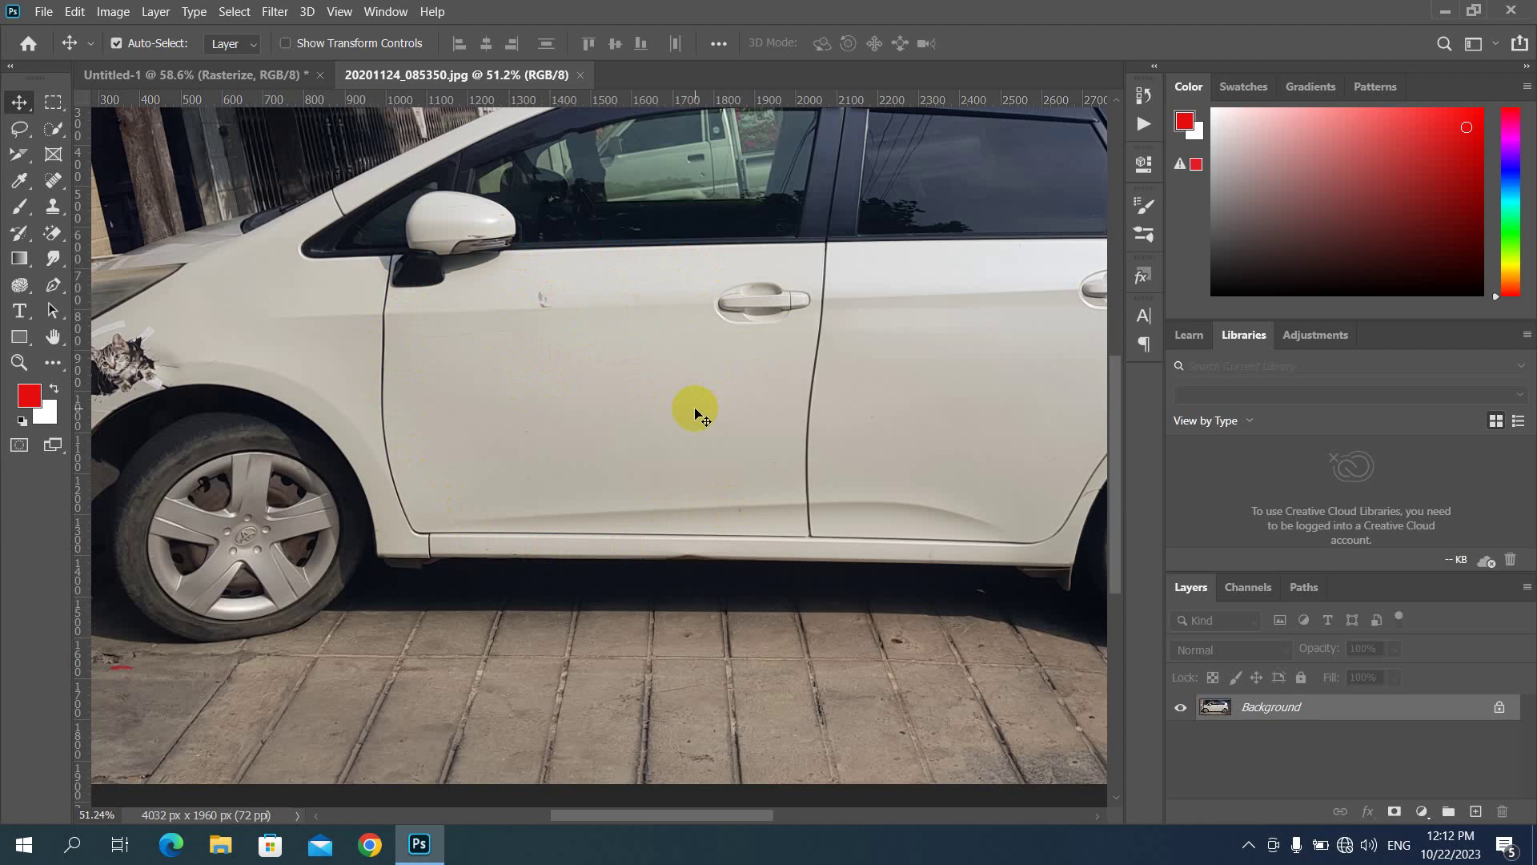
{"action": "left_click", "coordinate": [394, 258]}
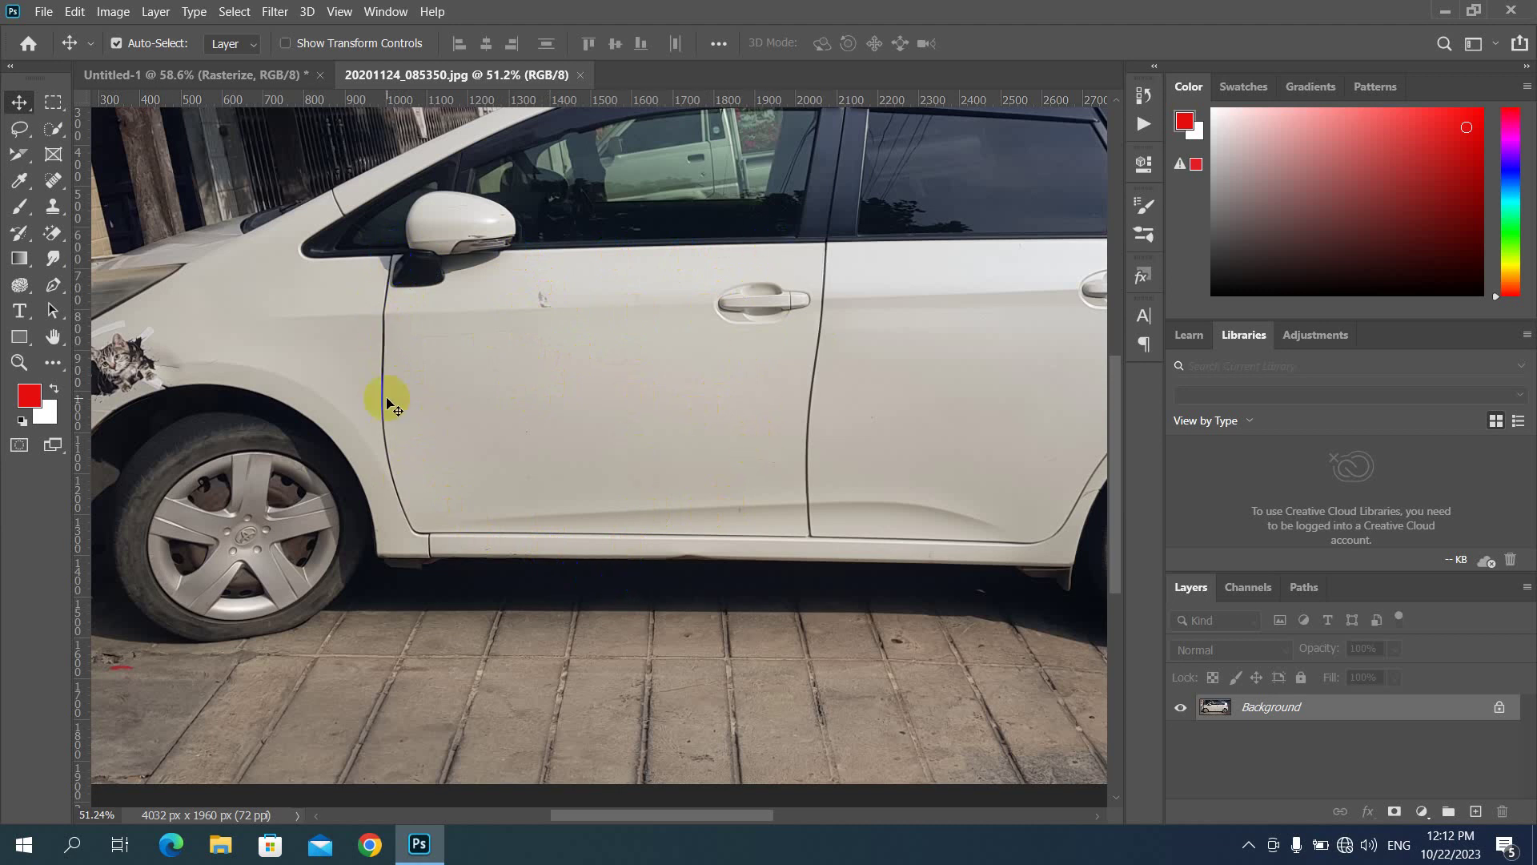
{"action": "left_click", "coordinate": [390, 258]}
Step: Trace the door's bottom edge and curved front edge with the Pen tool
{"action": "key", "text": "p"}
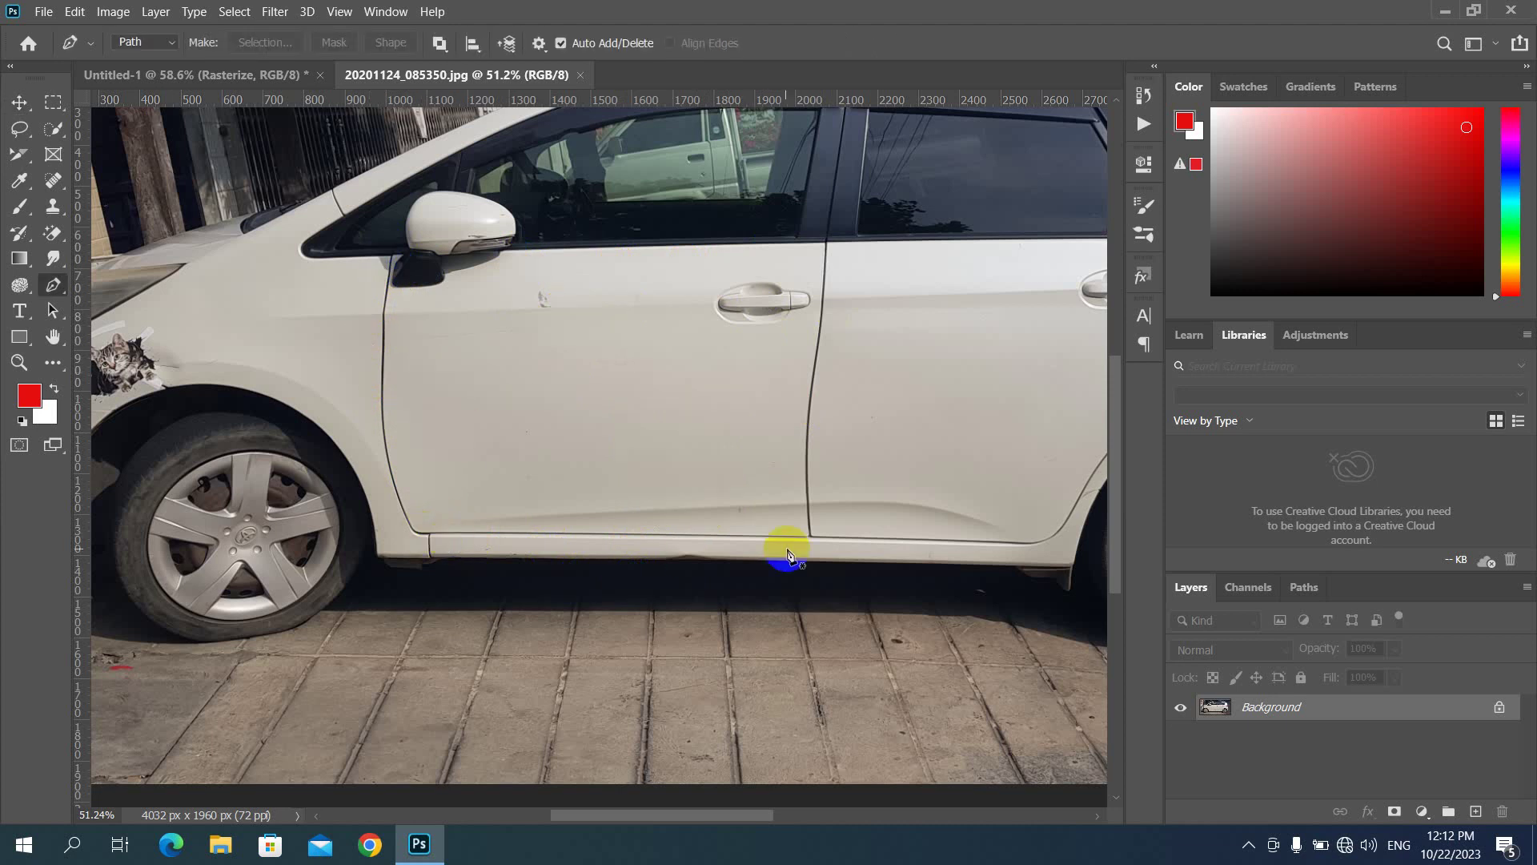
{"action": "left_click", "coordinate": [807, 534]}
{"action": "mouse_move", "coordinate": [808, 543]}
{"action": "left_mouse_down"}
{"action": "mouse_move", "coordinate": [442, 541]}
{"action": "mouse_move", "coordinate": [441, 558]}
{"action": "left_mouse_up"}
{"action": "left_click", "coordinate": [425, 532]}
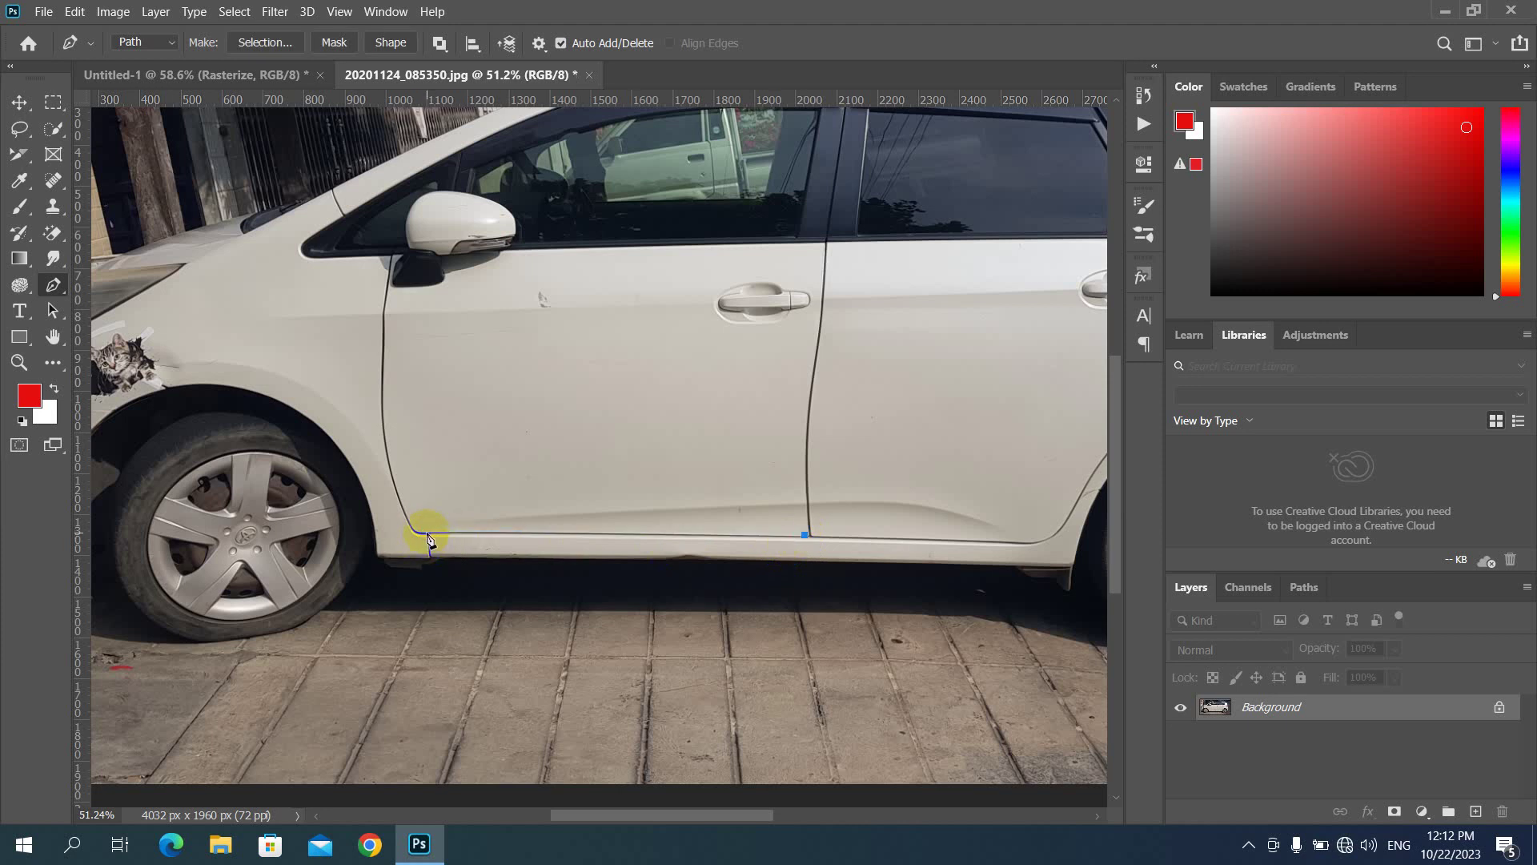
{"action": "scroll", "coordinate": [427, 538], "scroll_direction": "up", "scroll_amount": 2}
{"action": "scroll", "coordinate": [423, 543], "scroll_direction": "up", "scroll_amount": 2}
{"action": "scroll", "coordinate": [417, 546], "scroll_direction": "up", "scroll_amount": 2}
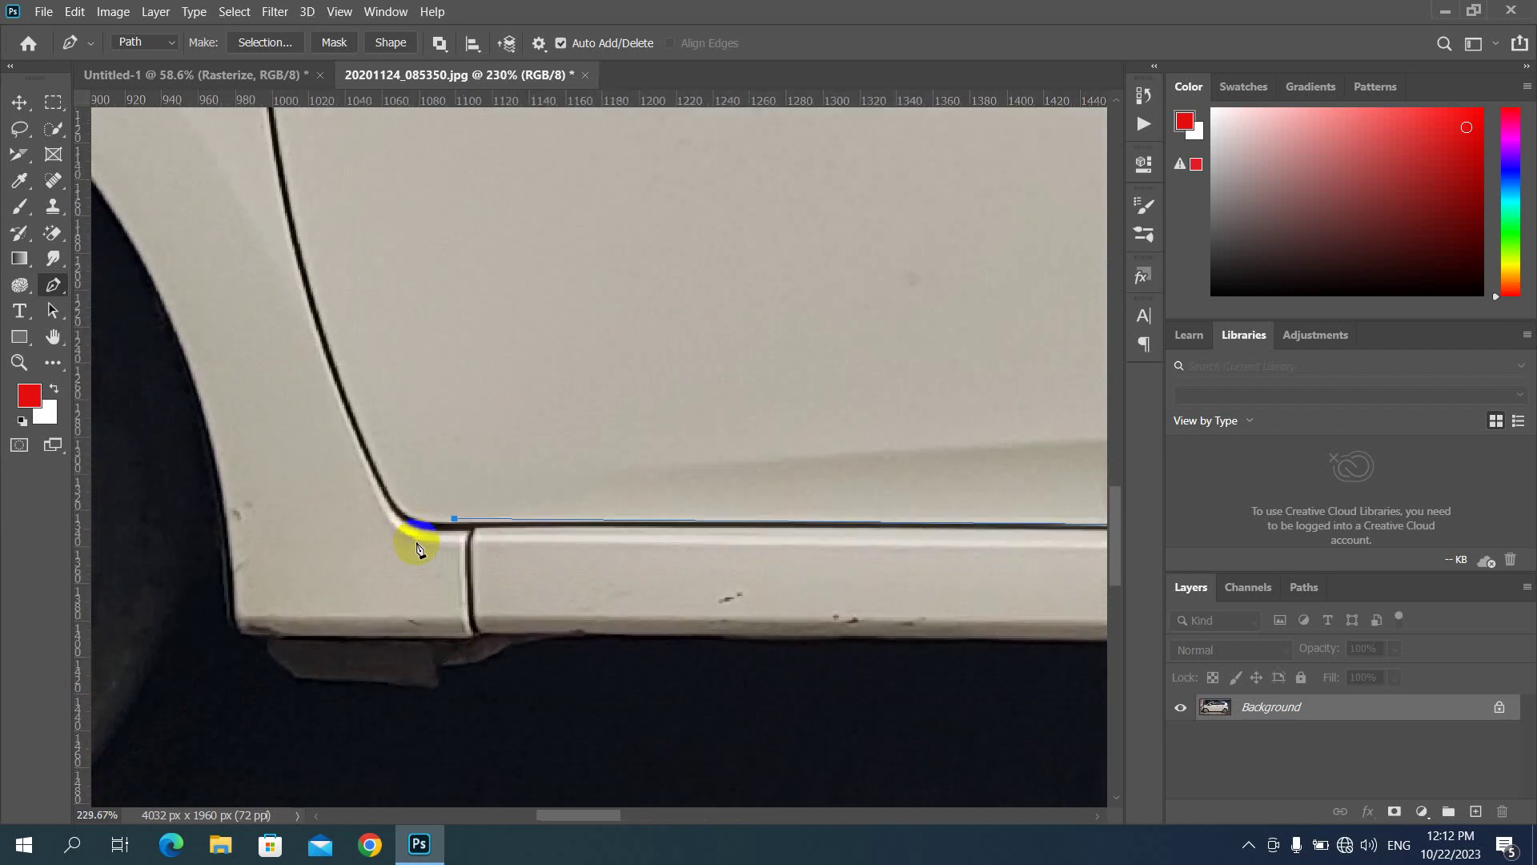
{"action": "scroll", "coordinate": [404, 512], "scroll_direction": "up", "scroll_amount": 1}
{"action": "scroll", "coordinate": [400, 500], "scroll_direction": "up", "scroll_amount": 1}
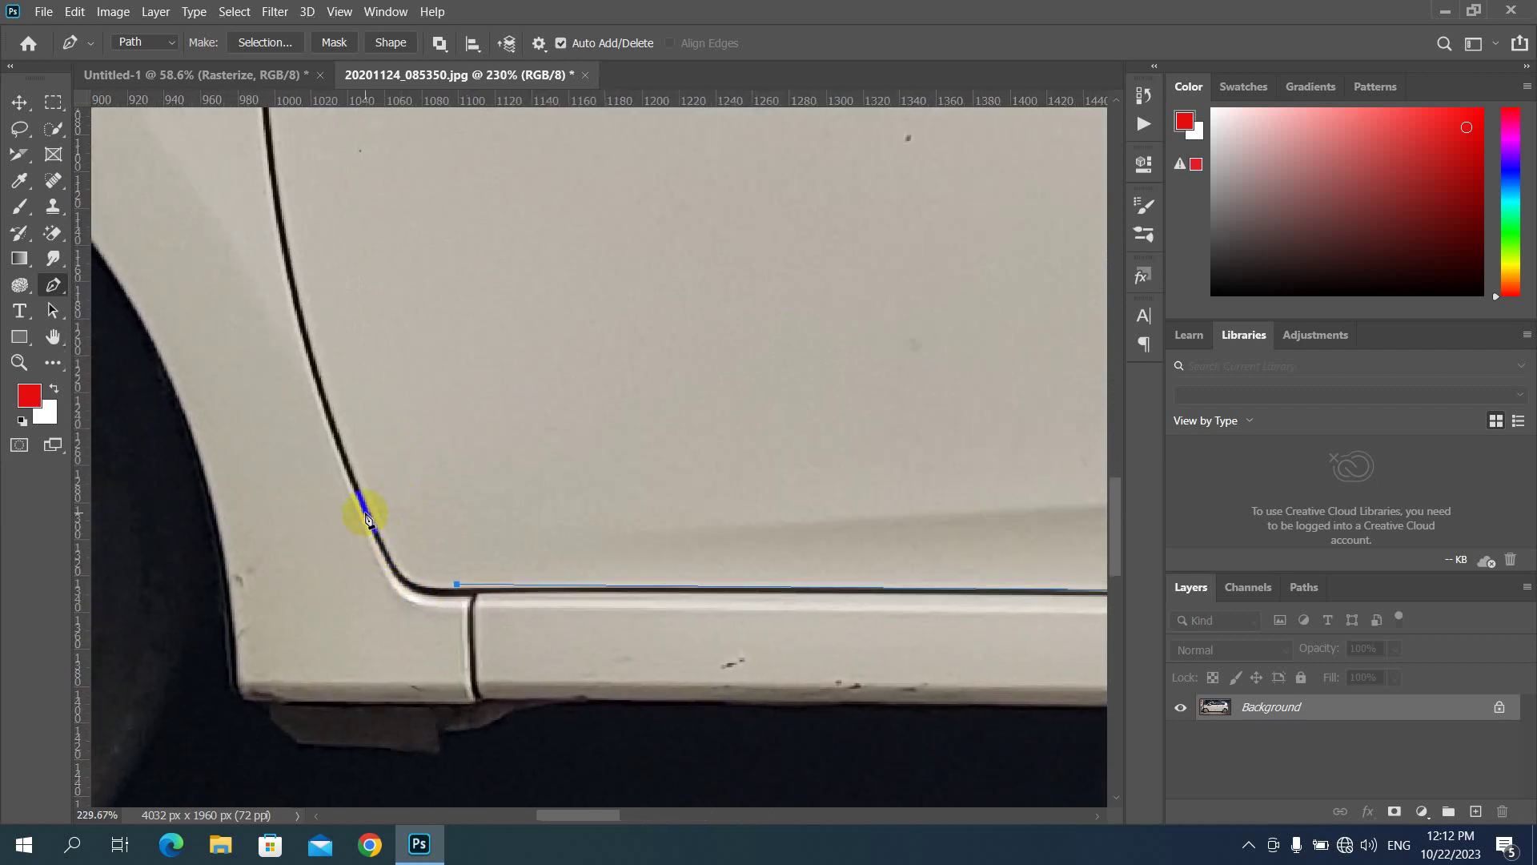
{"action": "left_click_drag", "start_coordinate": [366, 514], "coordinate": [324, 411]}
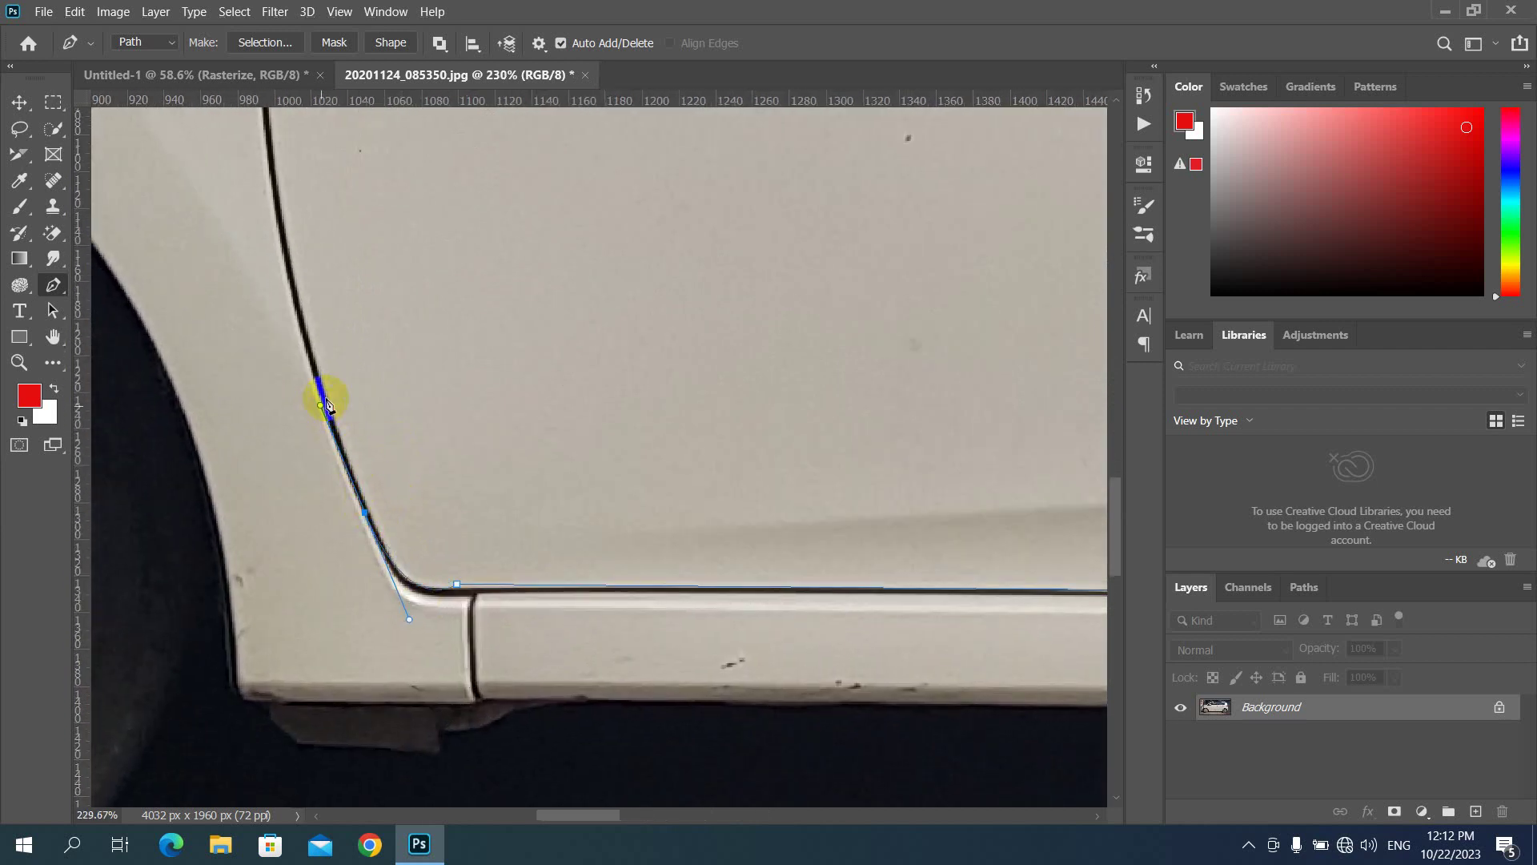
{"action": "left_click_drag", "start_coordinate": [276, 215], "coordinate": [293, 395]}
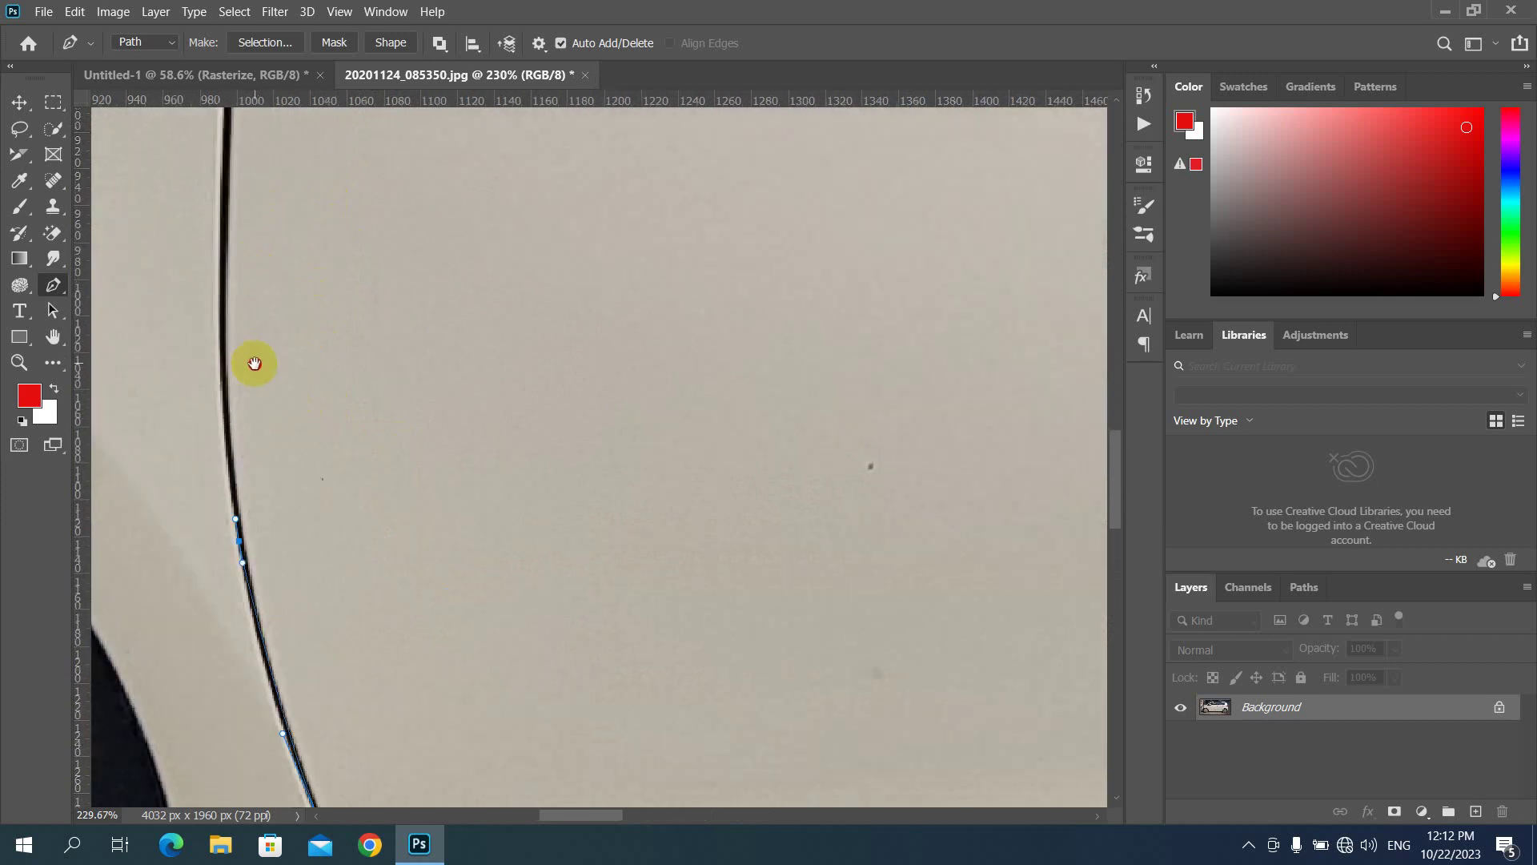
{"action": "left_click_drag", "start_coordinate": [226, 170], "coordinate": [228, 173]}
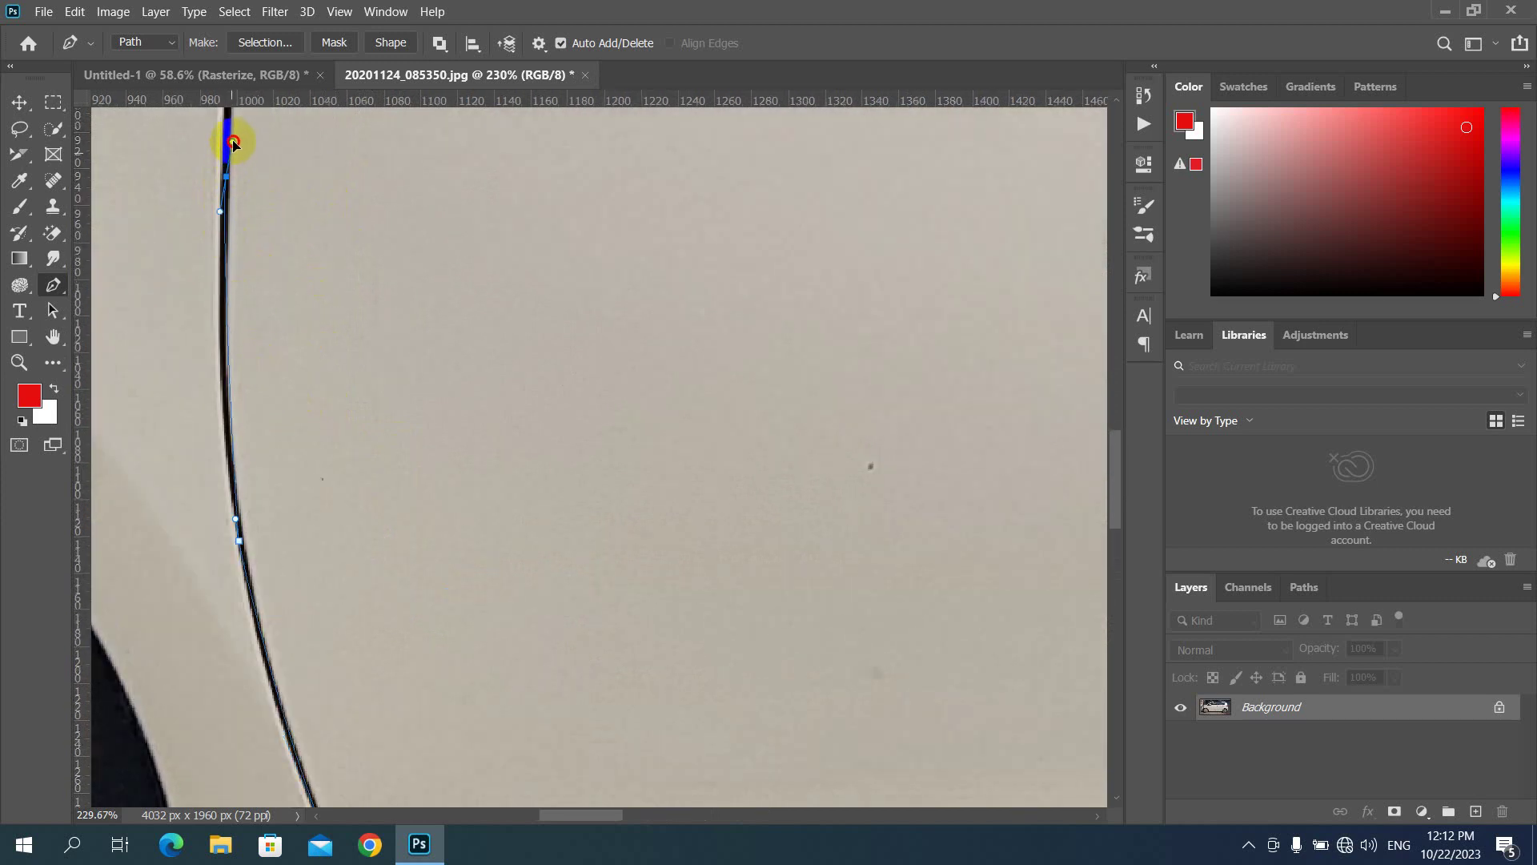
{"action": "left_click_drag", "start_coordinate": [320, 158], "coordinate": [302, 473]}
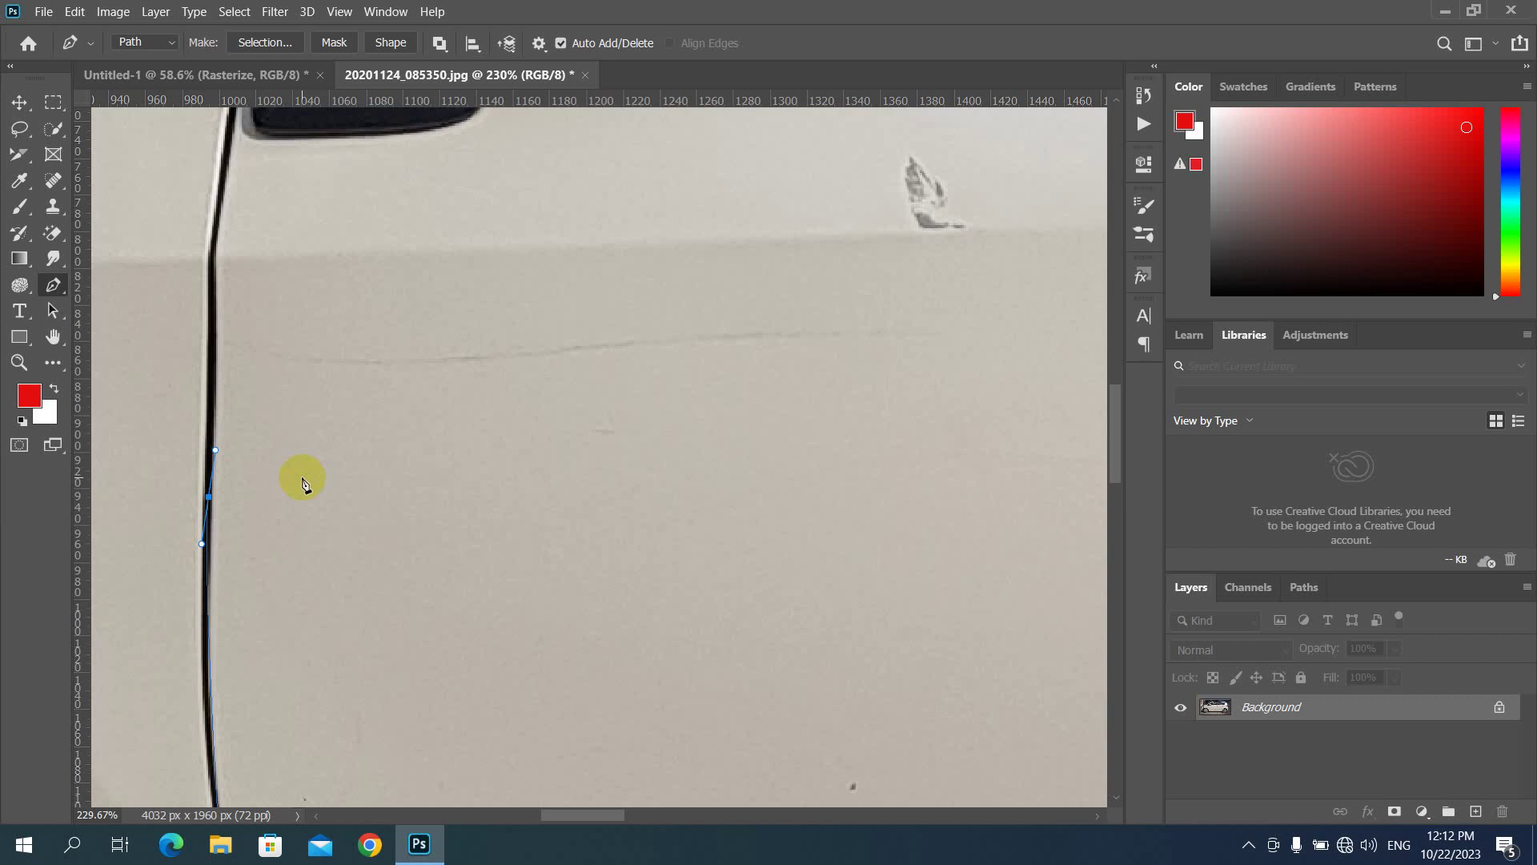
Step: Continue the path around the door's top corner and along its upper edge
{"action": "left_click", "coordinate": [216, 236]}
{"action": "left_click_drag", "start_coordinate": [268, 189], "coordinate": [252, 406]}
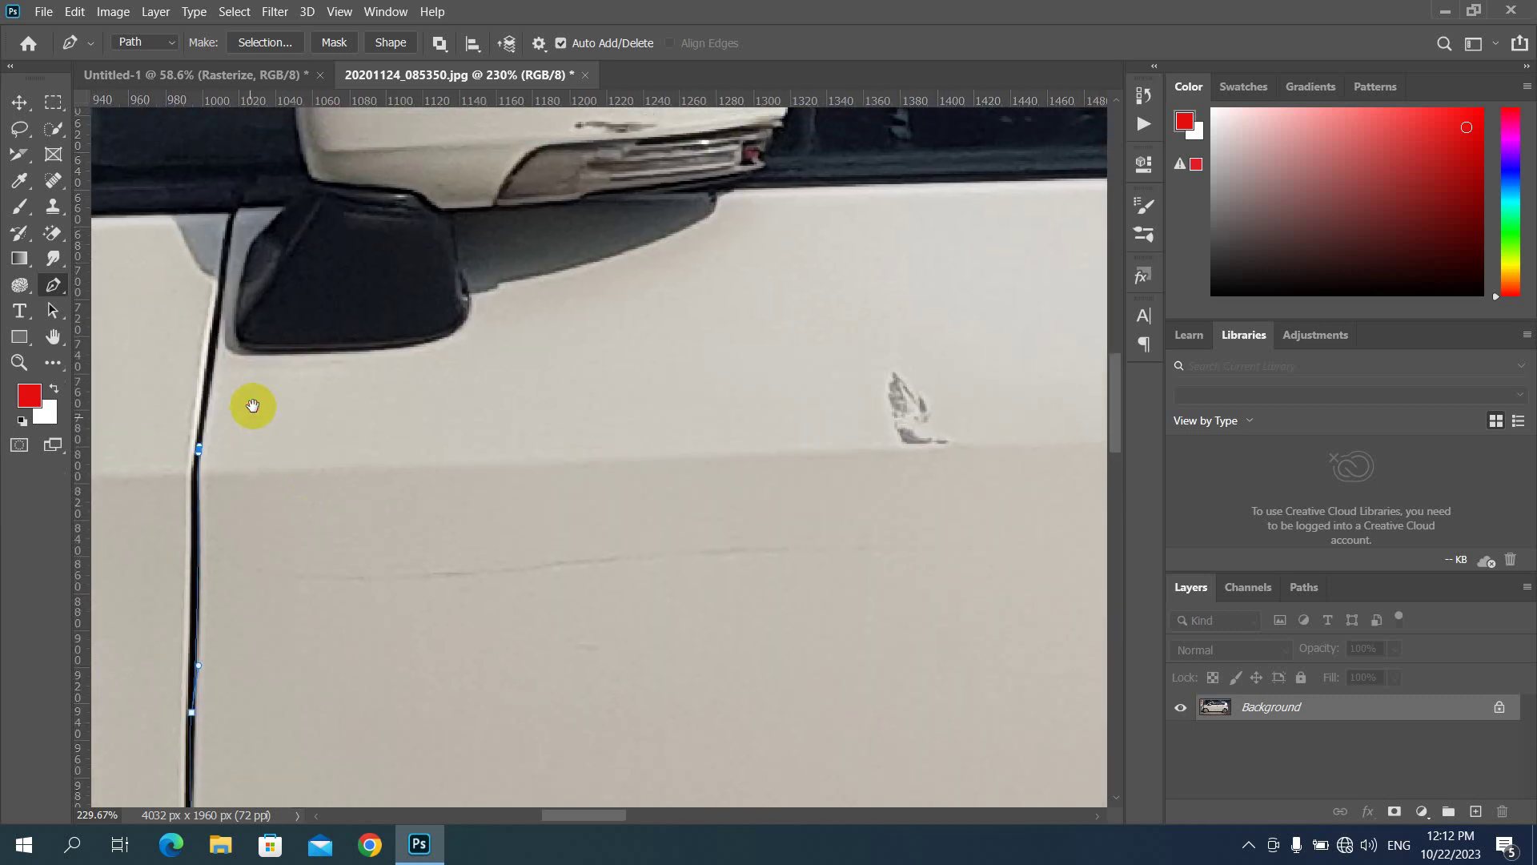
{"action": "left_click", "coordinate": [227, 252]}
{"action": "mouse_move", "coordinate": [249, 205]}
{"action": "left_mouse_down"}
{"action": "mouse_move", "coordinate": [265, 224]}
{"action": "mouse_move", "coordinate": [269, 203]}
{"action": "left_mouse_up"}
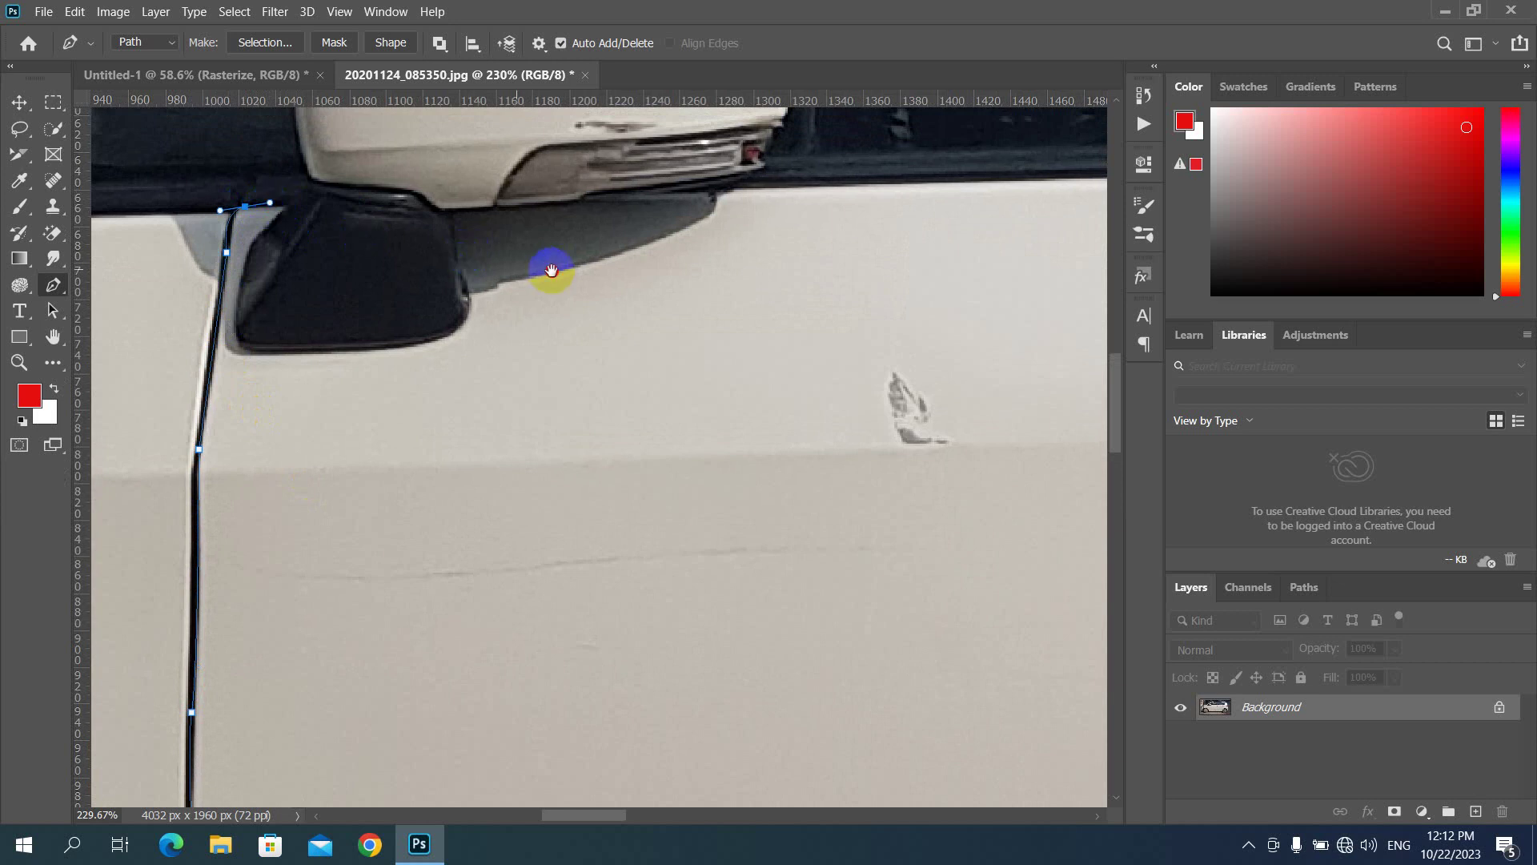
{"action": "left_click_drag", "start_coordinate": [551, 270], "coordinate": [370, 324]}
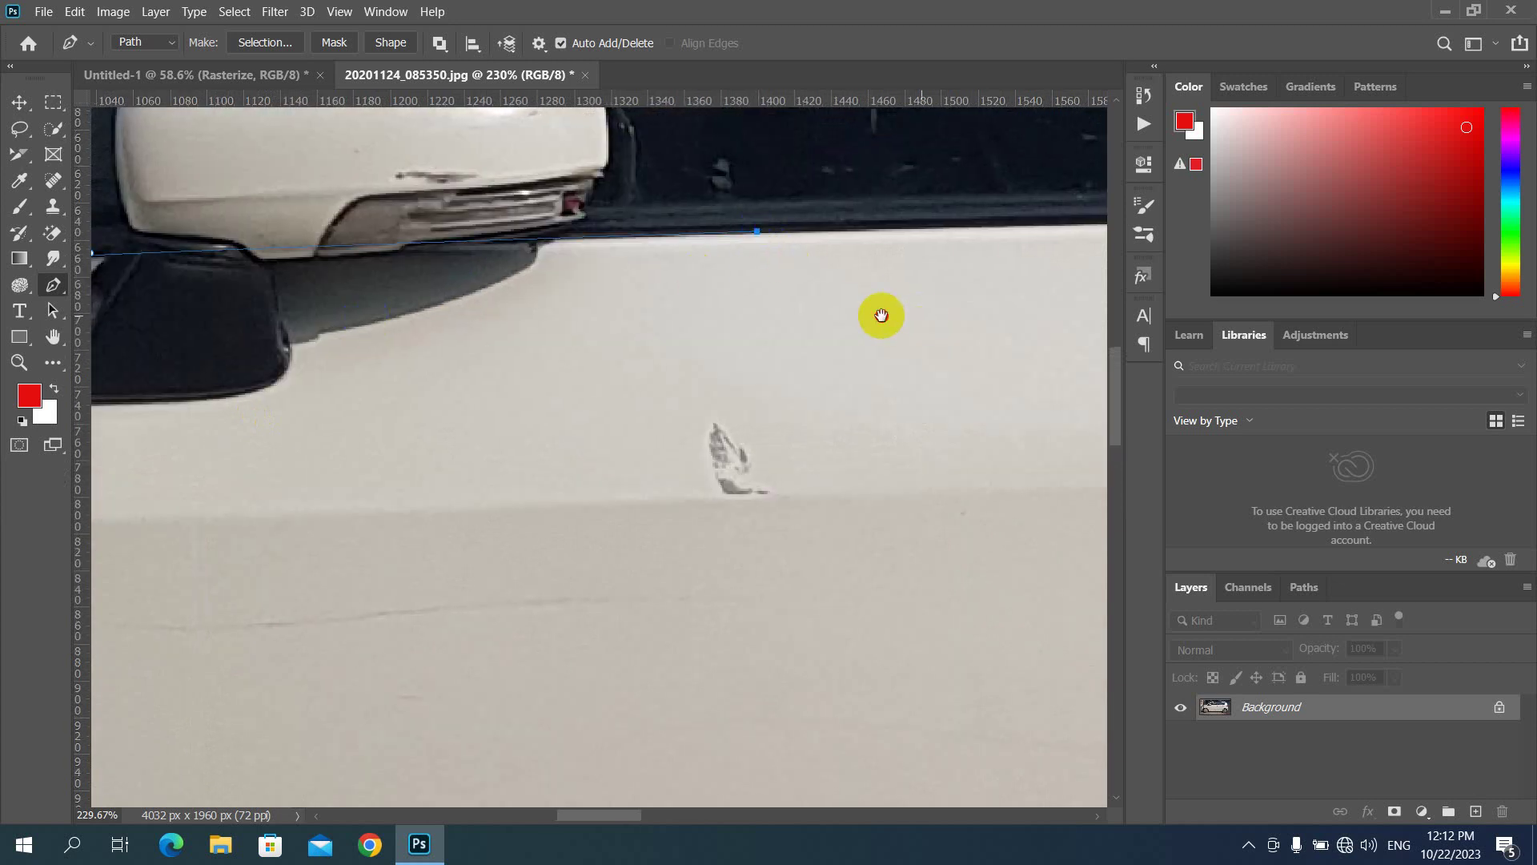
{"action": "left_click_drag", "start_coordinate": [878, 315], "coordinate": [580, 320]}
{"action": "key", "text": "super"}
{"action": "scroll", "coordinate": [662, 336], "scroll_direction": "down", "scroll_amount": 2}
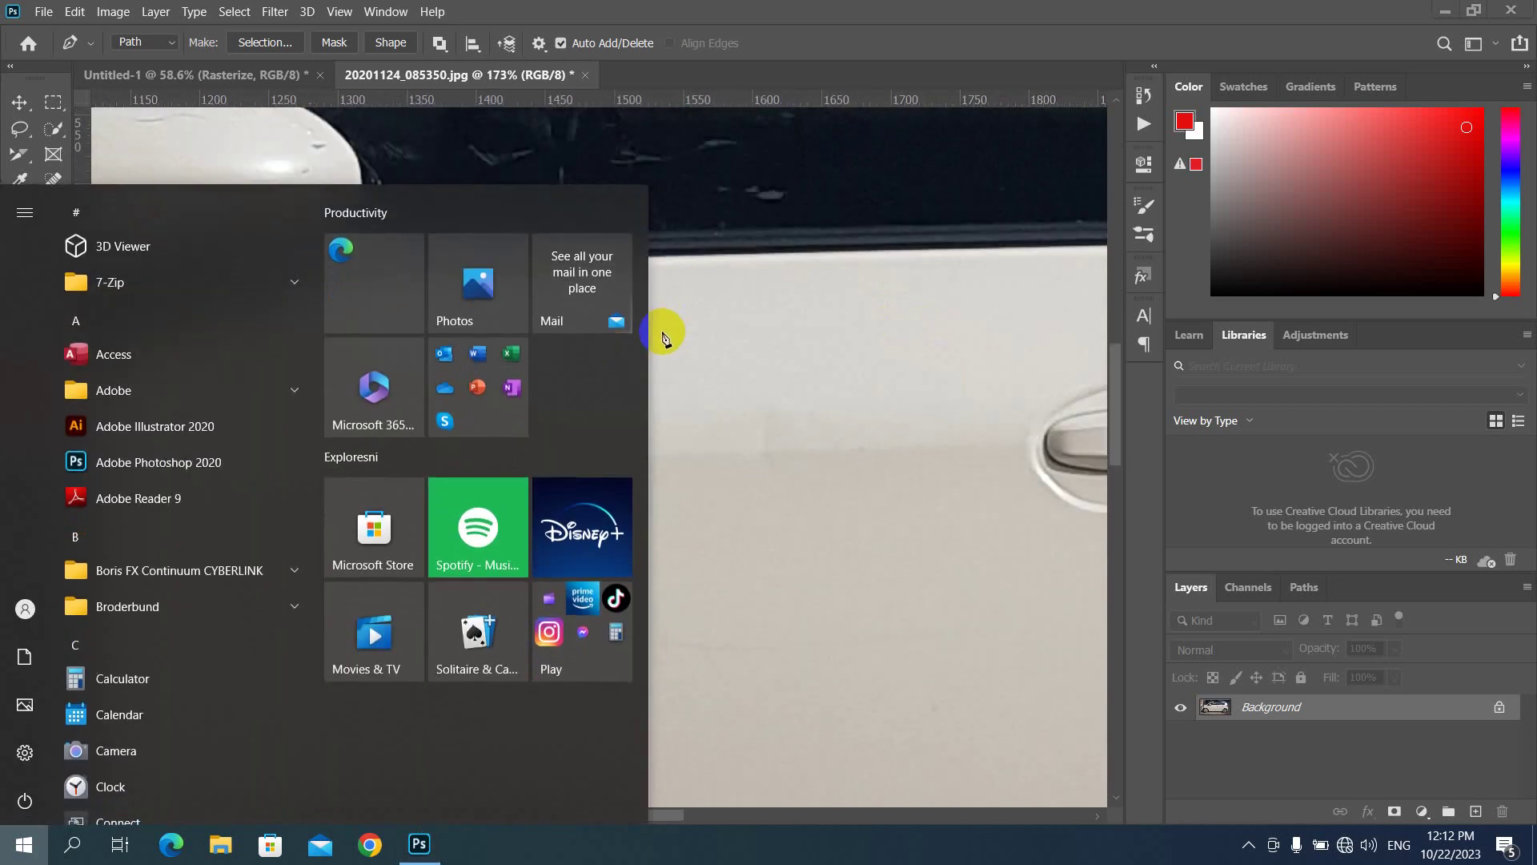
{"action": "key", "text": "super"}
{"action": "mouse_move", "coordinate": [844, 397]}
{"action": "left_mouse_down"}
{"action": "mouse_move", "coordinate": [899, 376]}
{"action": "mouse_move", "coordinate": [600, 450]}
{"action": "left_mouse_up"}
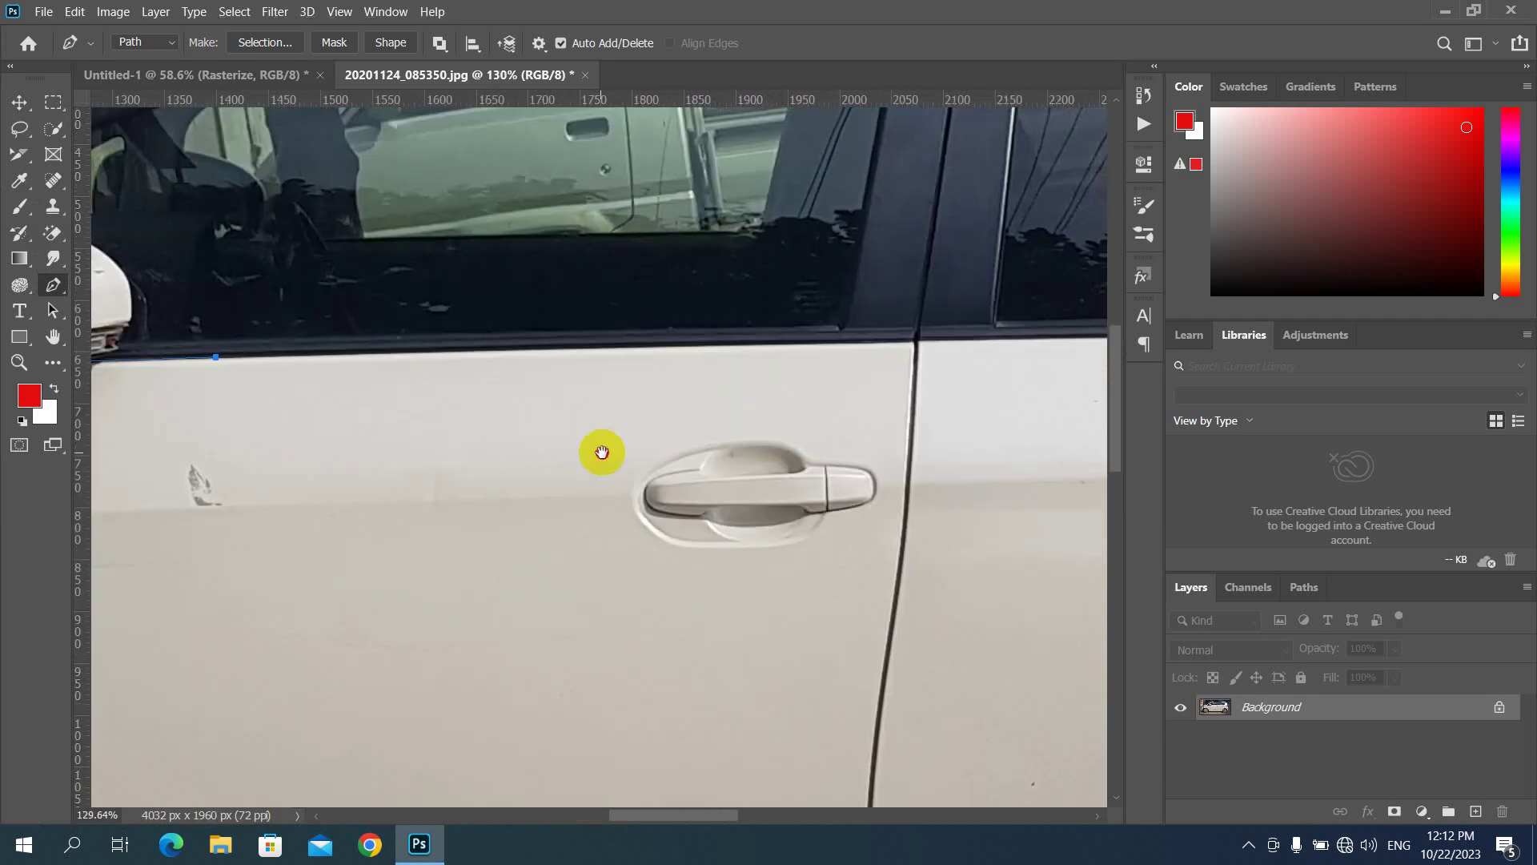
Step: Follow the rear door seam down to the bottom corner and close the path
{"action": "left_click", "coordinate": [910, 339]}
{"action": "left_click_drag", "start_coordinate": [863, 450], "coordinate": [809, 292]}
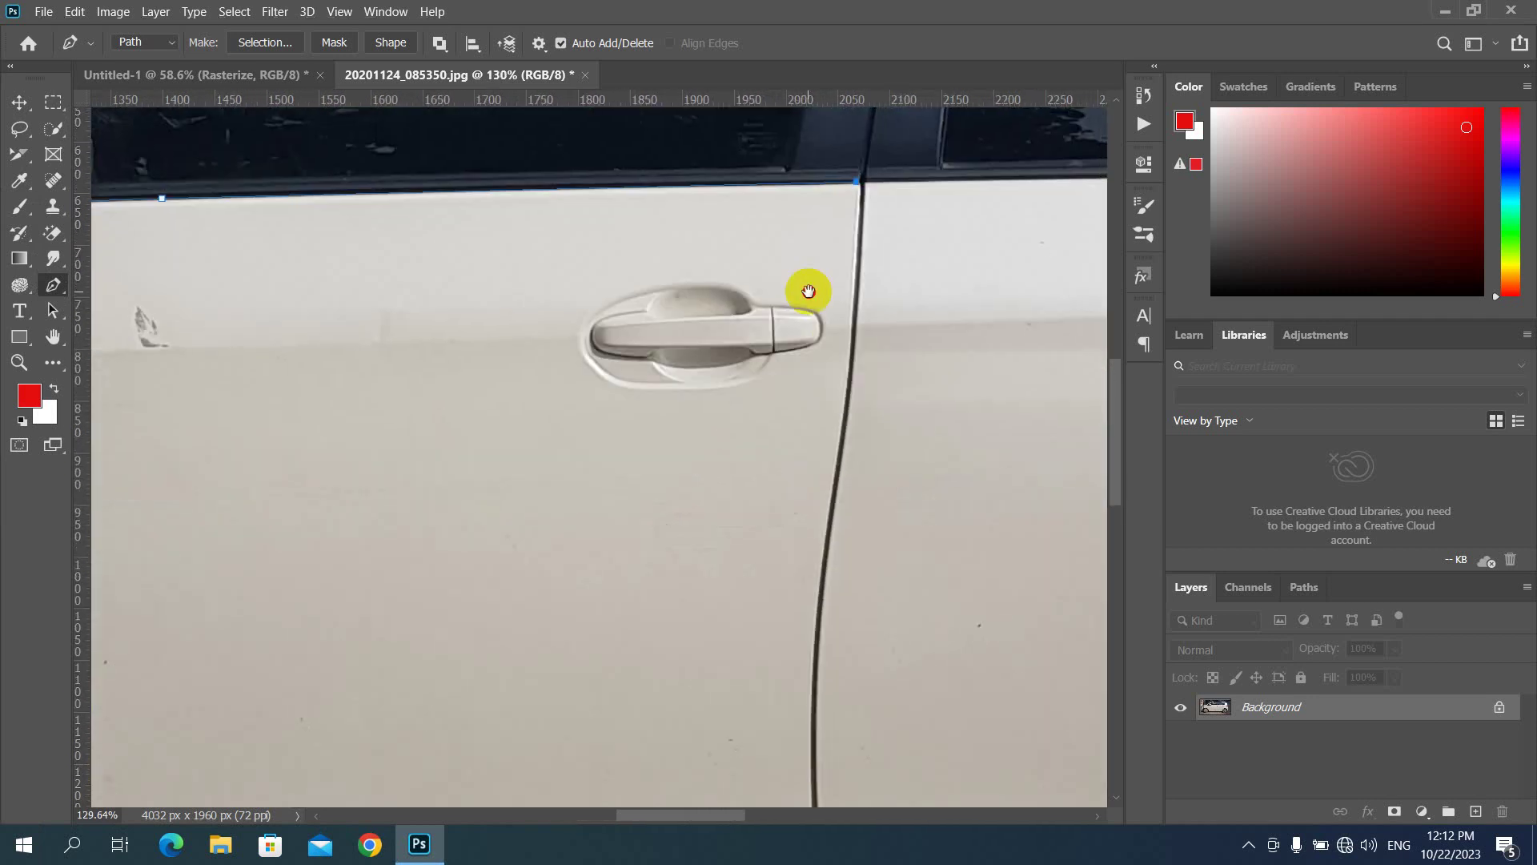
{"action": "mouse_move", "coordinate": [844, 438]}
{"action": "left_mouse_down"}
{"action": "mouse_move", "coordinate": [829, 502]}
{"action": "mouse_move", "coordinate": [741, 196]}
{"action": "left_mouse_up"}
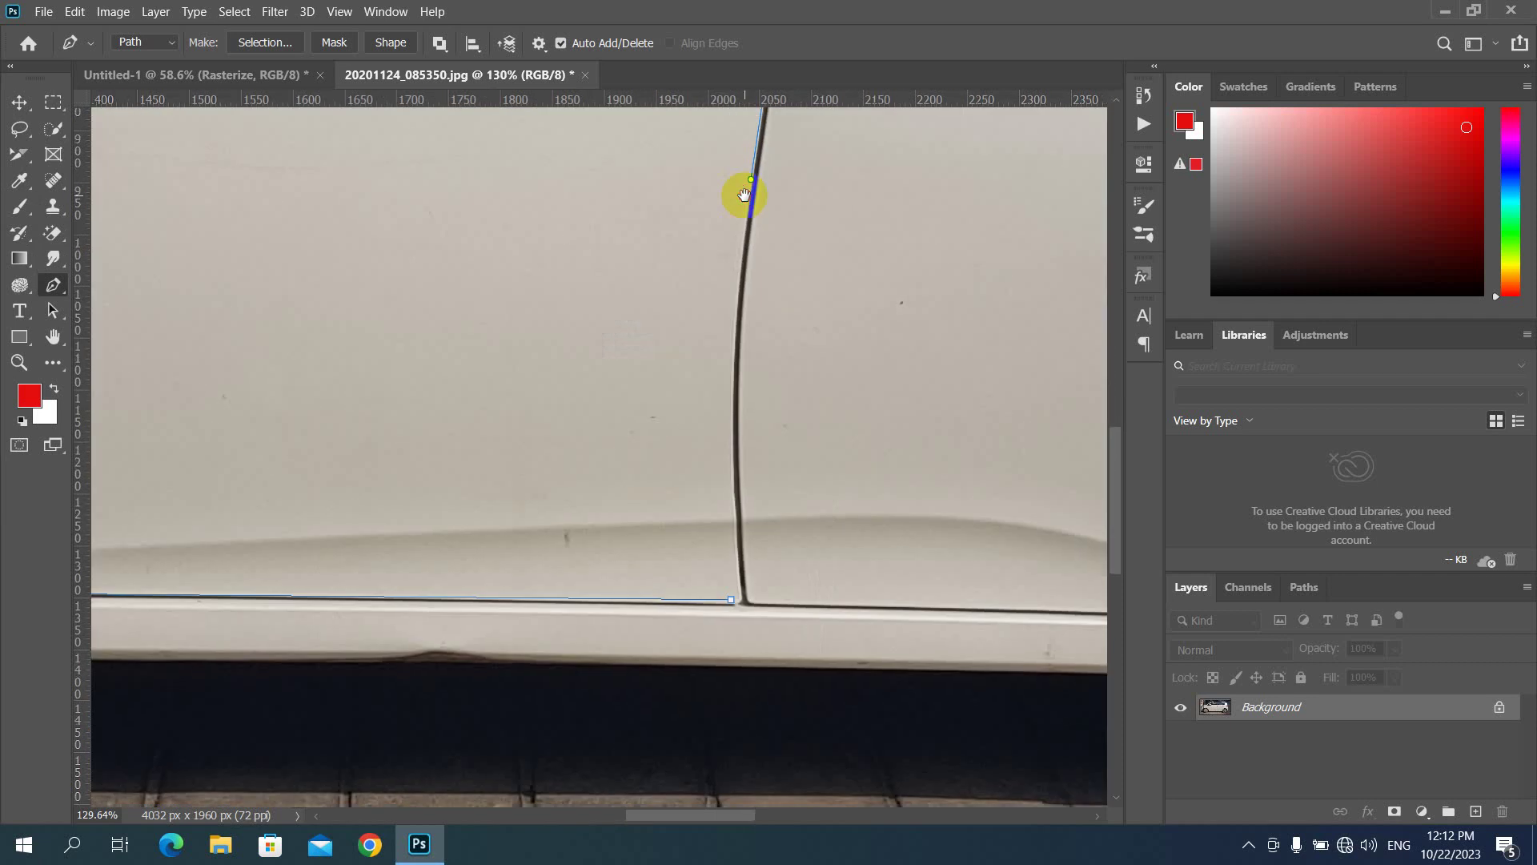
{"action": "left_click_drag", "start_coordinate": [734, 338], "coordinate": [727, 477]}
{"action": "left_click_drag", "start_coordinate": [714, 398], "coordinate": [746, 521]}
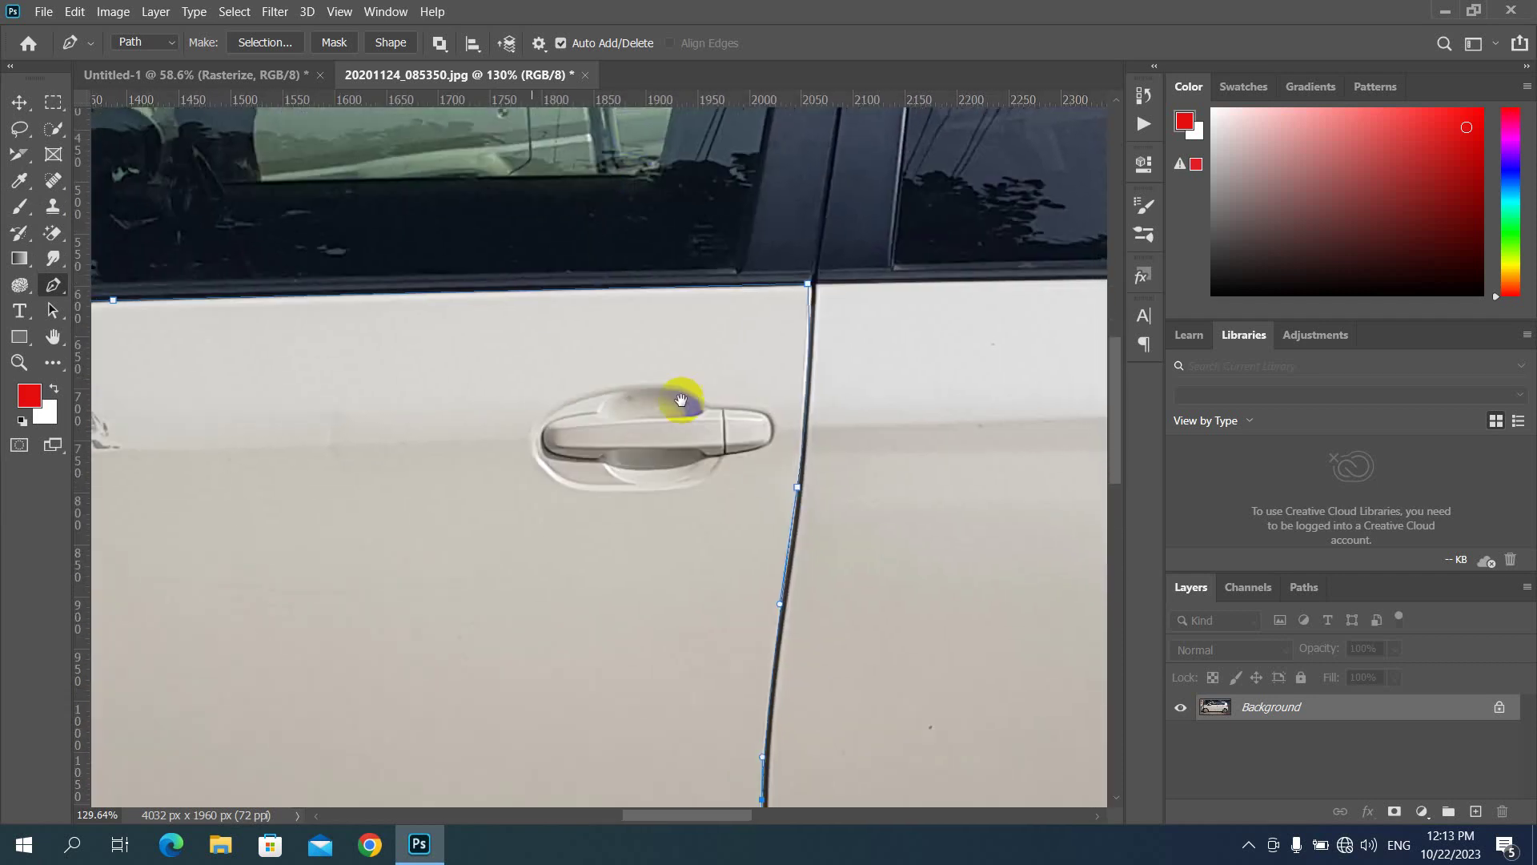
{"action": "left_click_drag", "start_coordinate": [687, 405], "coordinate": [641, 171]}
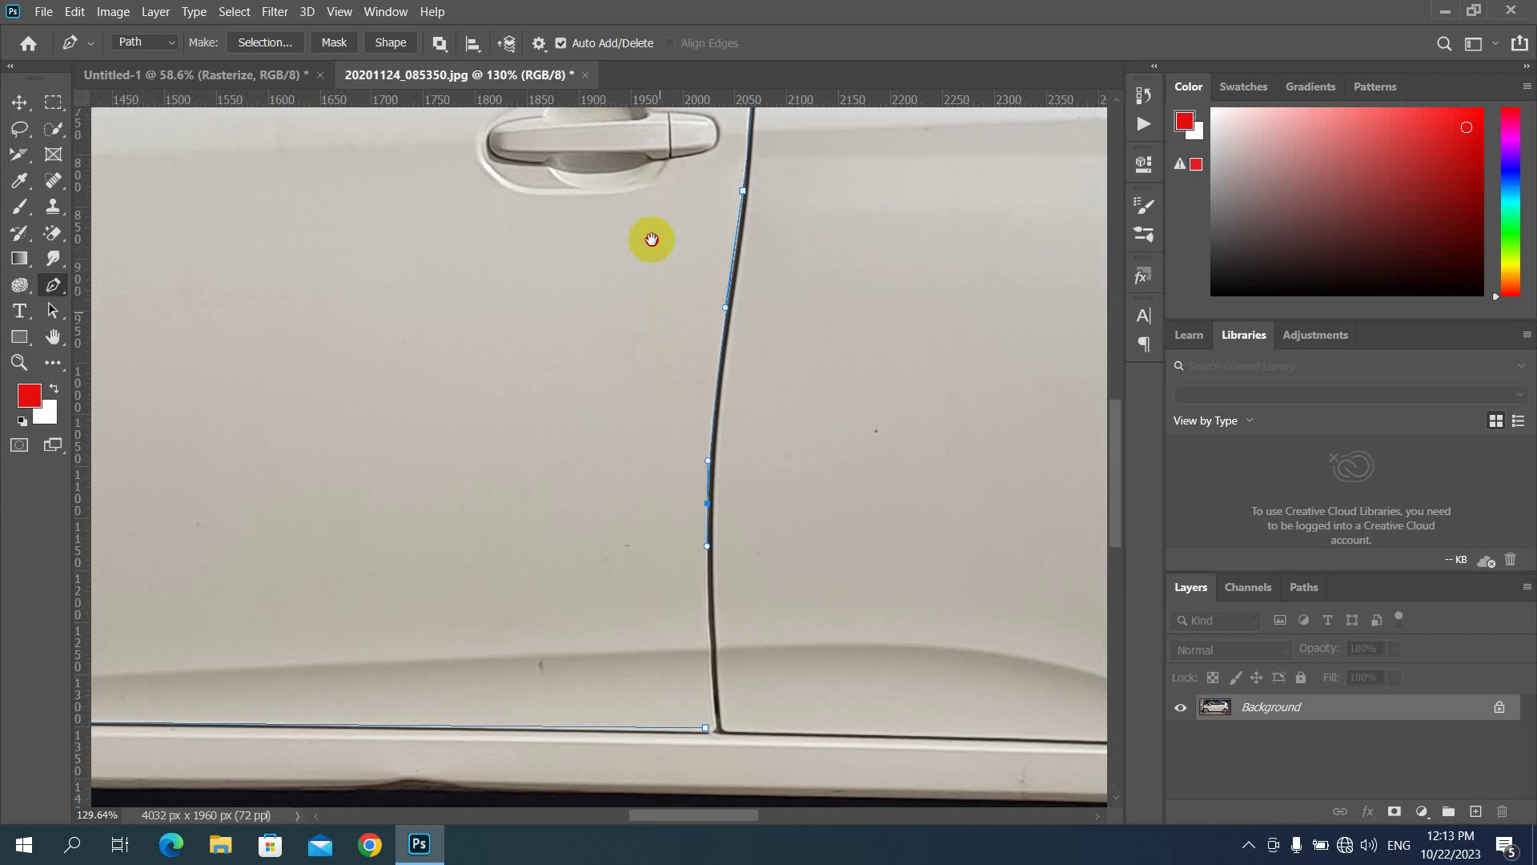
{"action": "scroll", "coordinate": [651, 239], "scroll_direction": "down", "scroll_amount": 2}
{"action": "scroll", "coordinate": [645, 352], "scroll_direction": "down", "scroll_amount": 1}
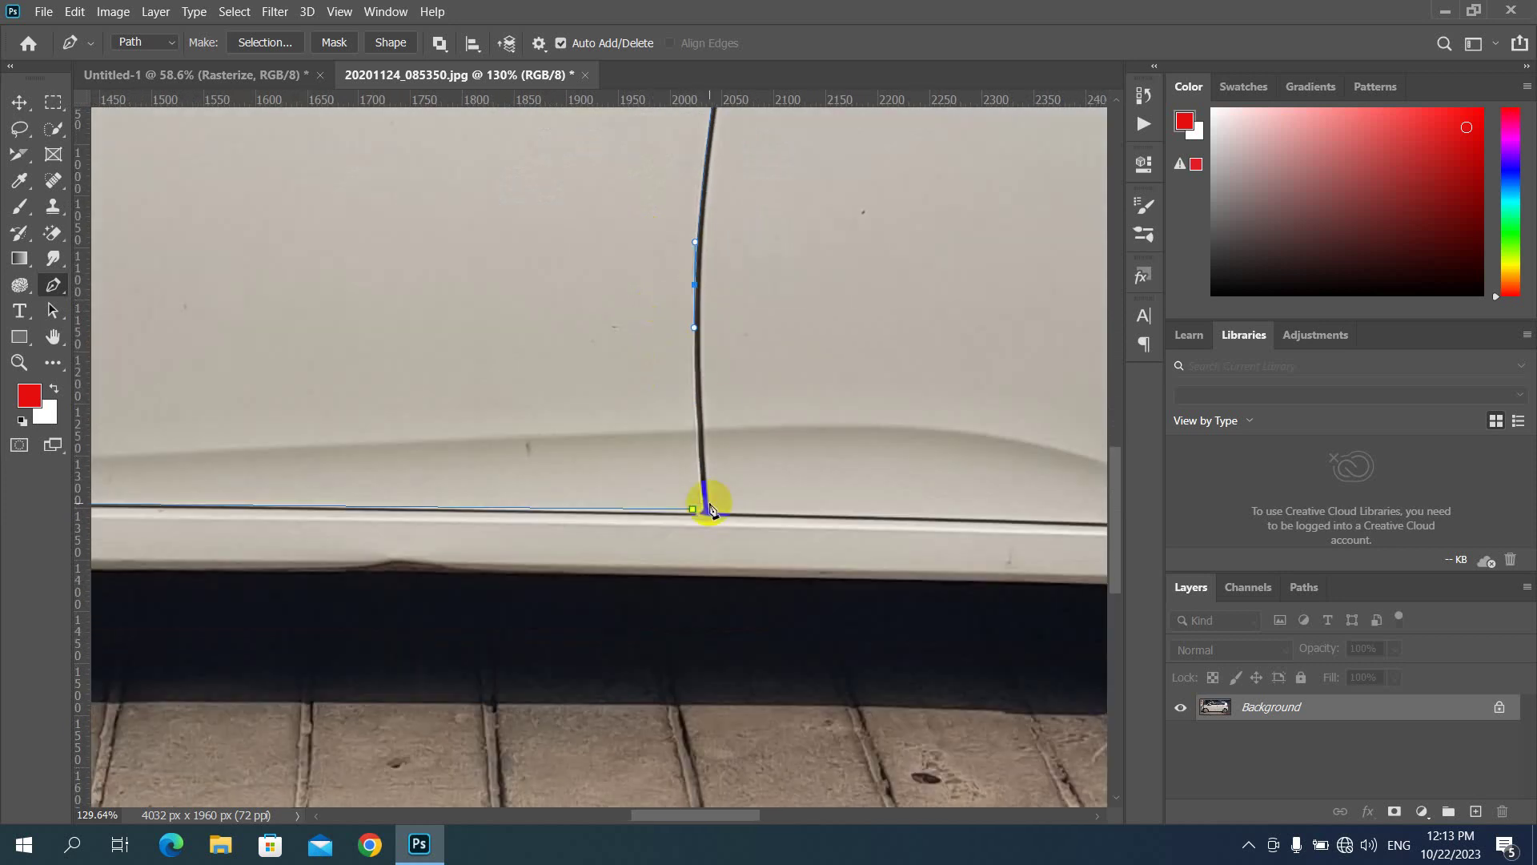
{"action": "left_click_drag", "start_coordinate": [708, 517], "coordinate": [709, 540]}
{"action": "left_click", "coordinate": [694, 511]}
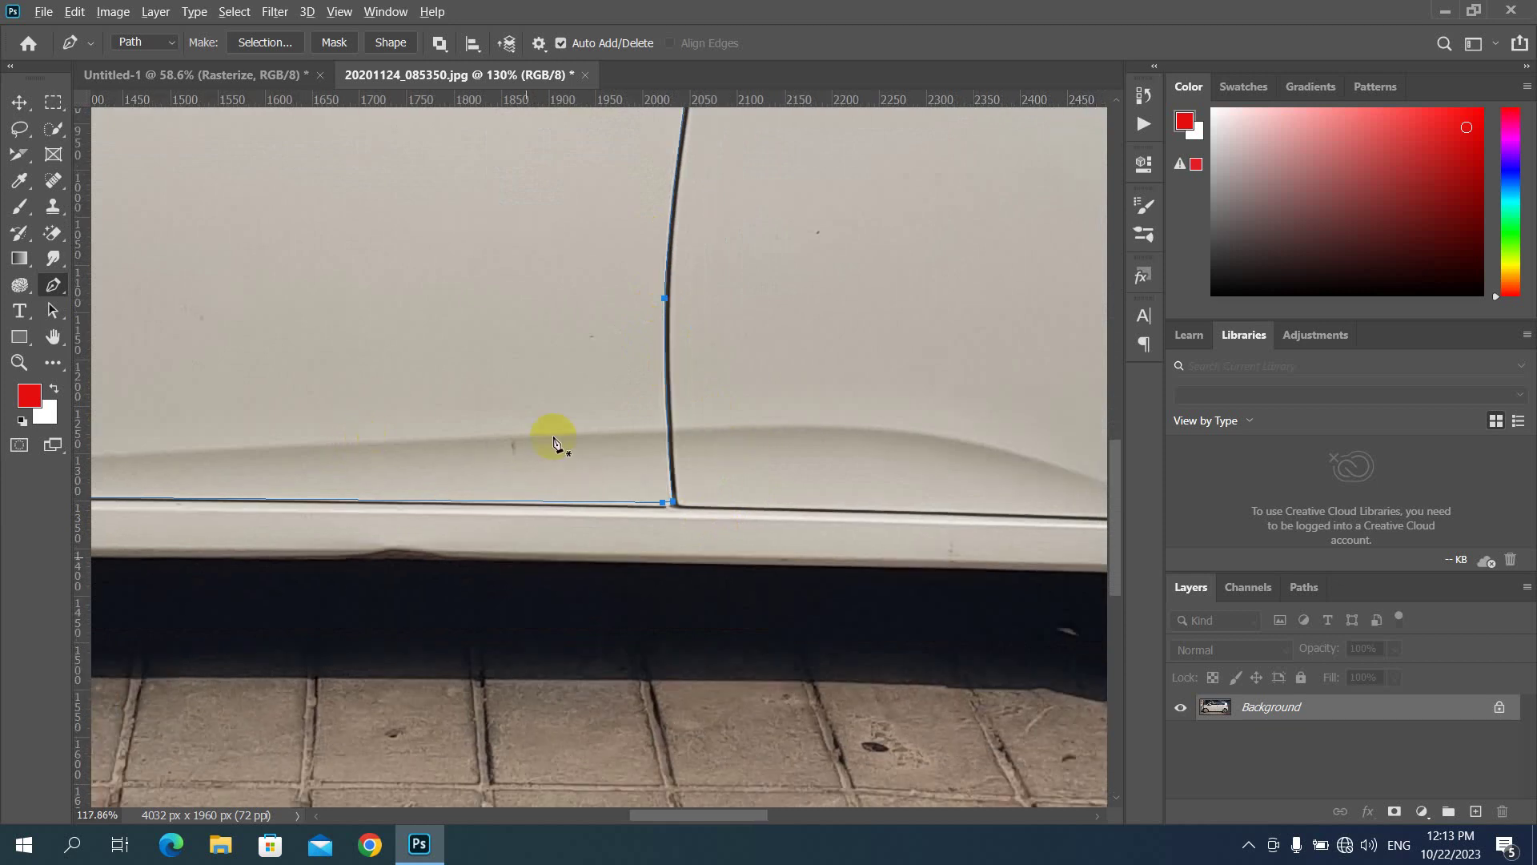
{"action": "scroll", "coordinate": [549, 438], "scroll_direction": "down", "scroll_amount": 3}
{"action": "scroll", "coordinate": [554, 439], "scroll_direction": "down", "scroll_amount": 2}
{"action": "scroll", "coordinate": [554, 438], "scroll_direction": "down", "scroll_amount": 1}
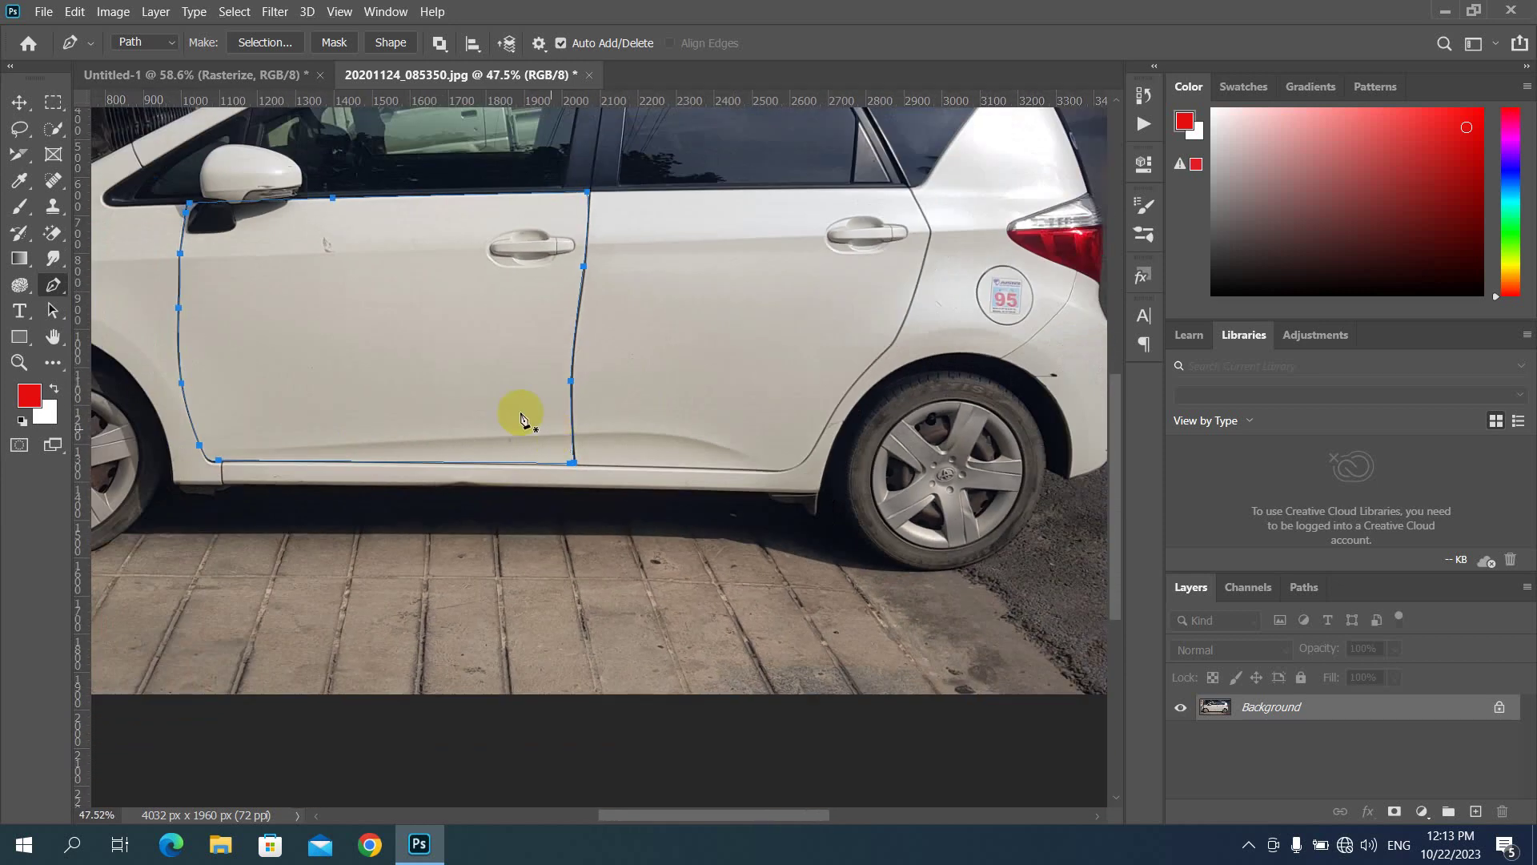
Step: Copy the door selection to its own layer and draw a red 1090 x 750 px rectangle over it
{"action": "key", "text": "ctrl+Return"}
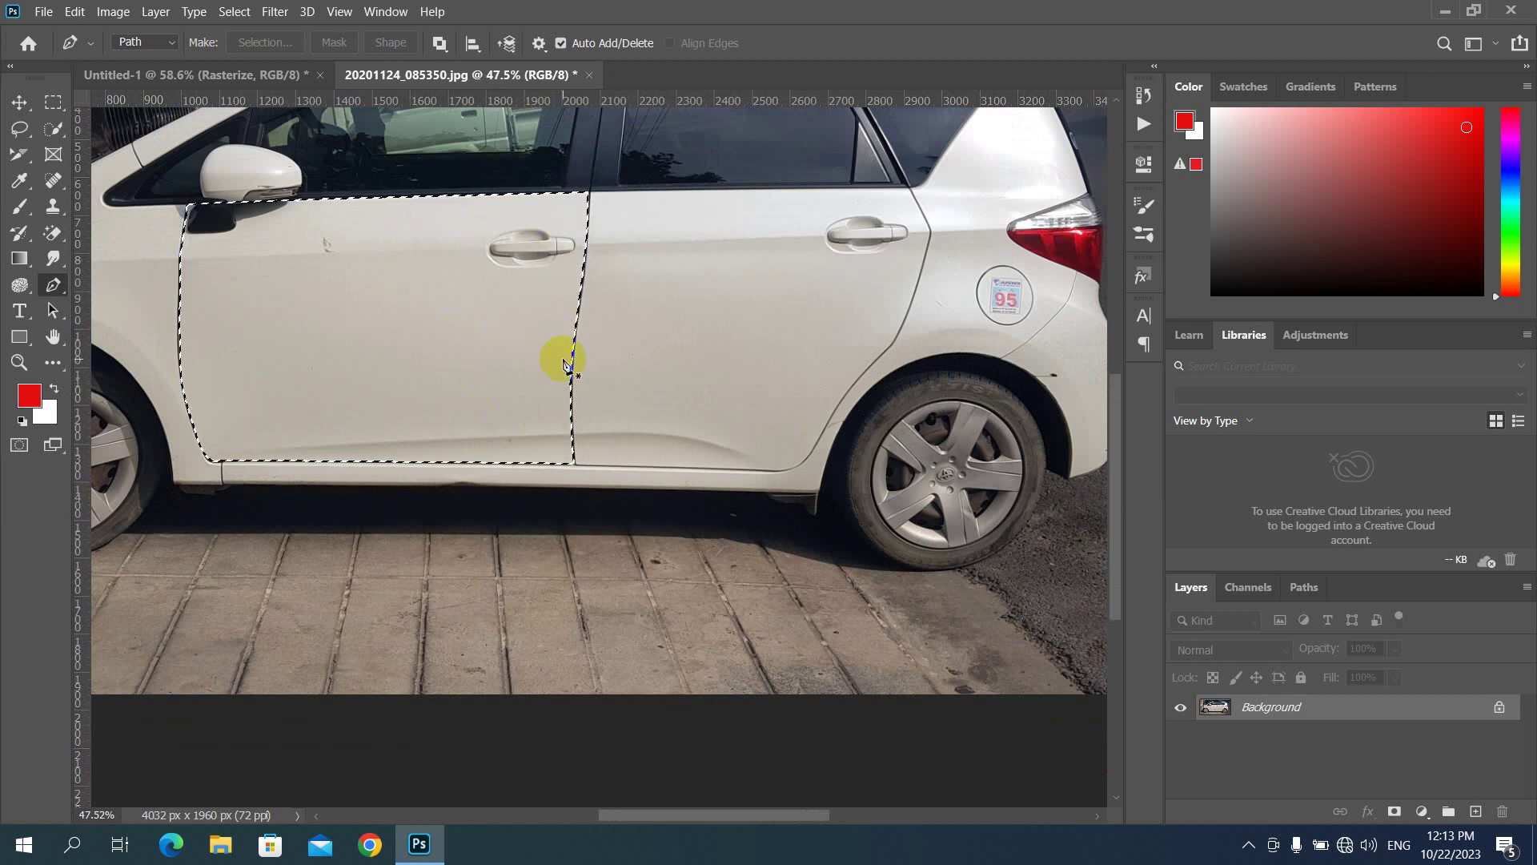
{"action": "key", "text": "ctrl+j"}
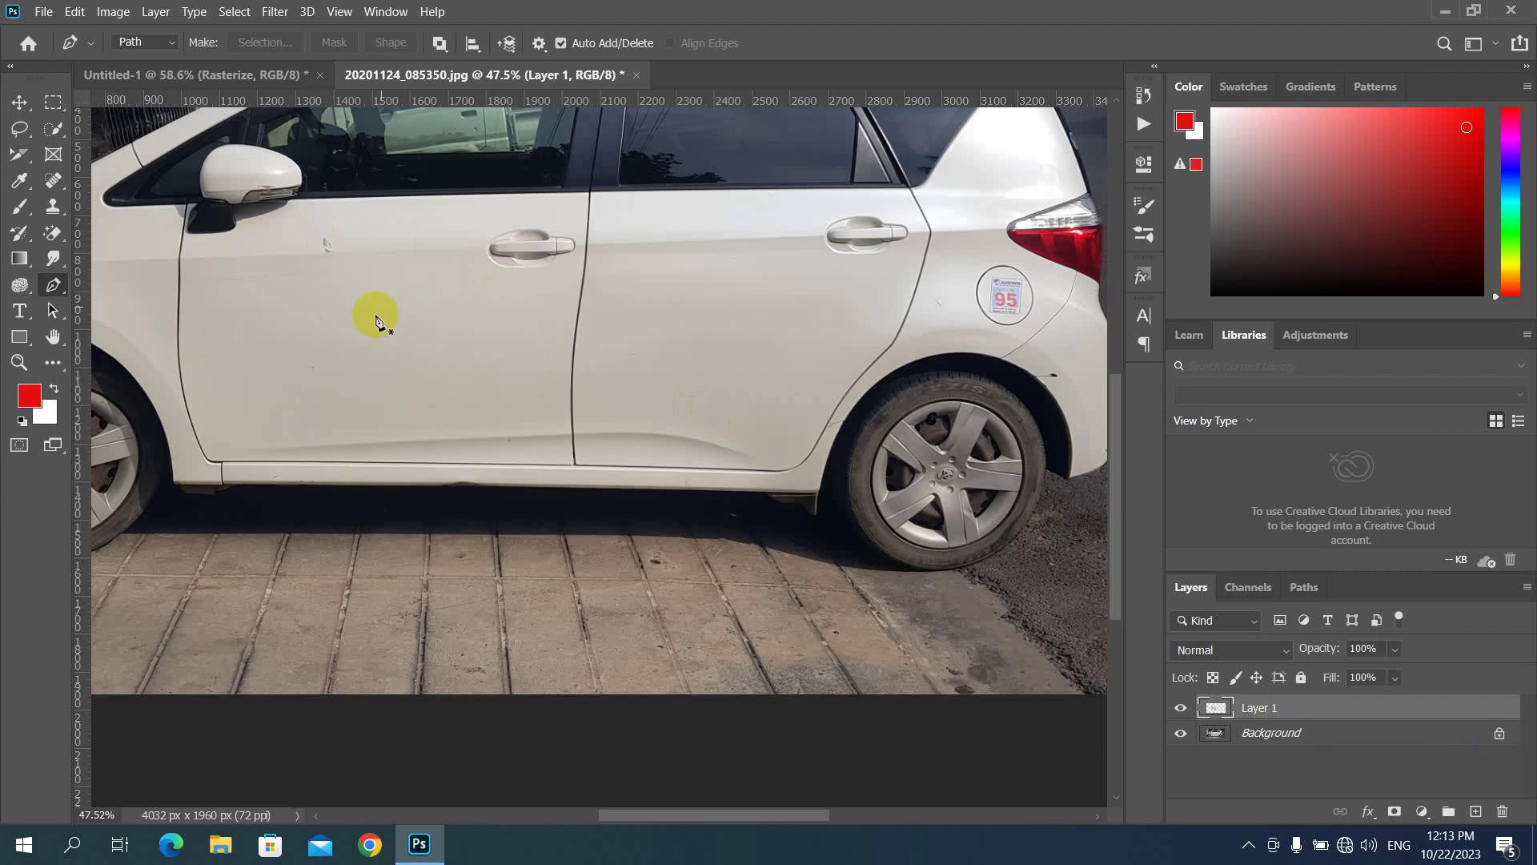
{"action": "left_click", "coordinate": [20, 339]}
{"action": "mouse_move", "coordinate": [176, 193]}
{"action": "left_mouse_down"}
{"action": "mouse_move", "coordinate": [487, 383]}
{"action": "mouse_move", "coordinate": [591, 479]}
{"action": "left_mouse_up"}
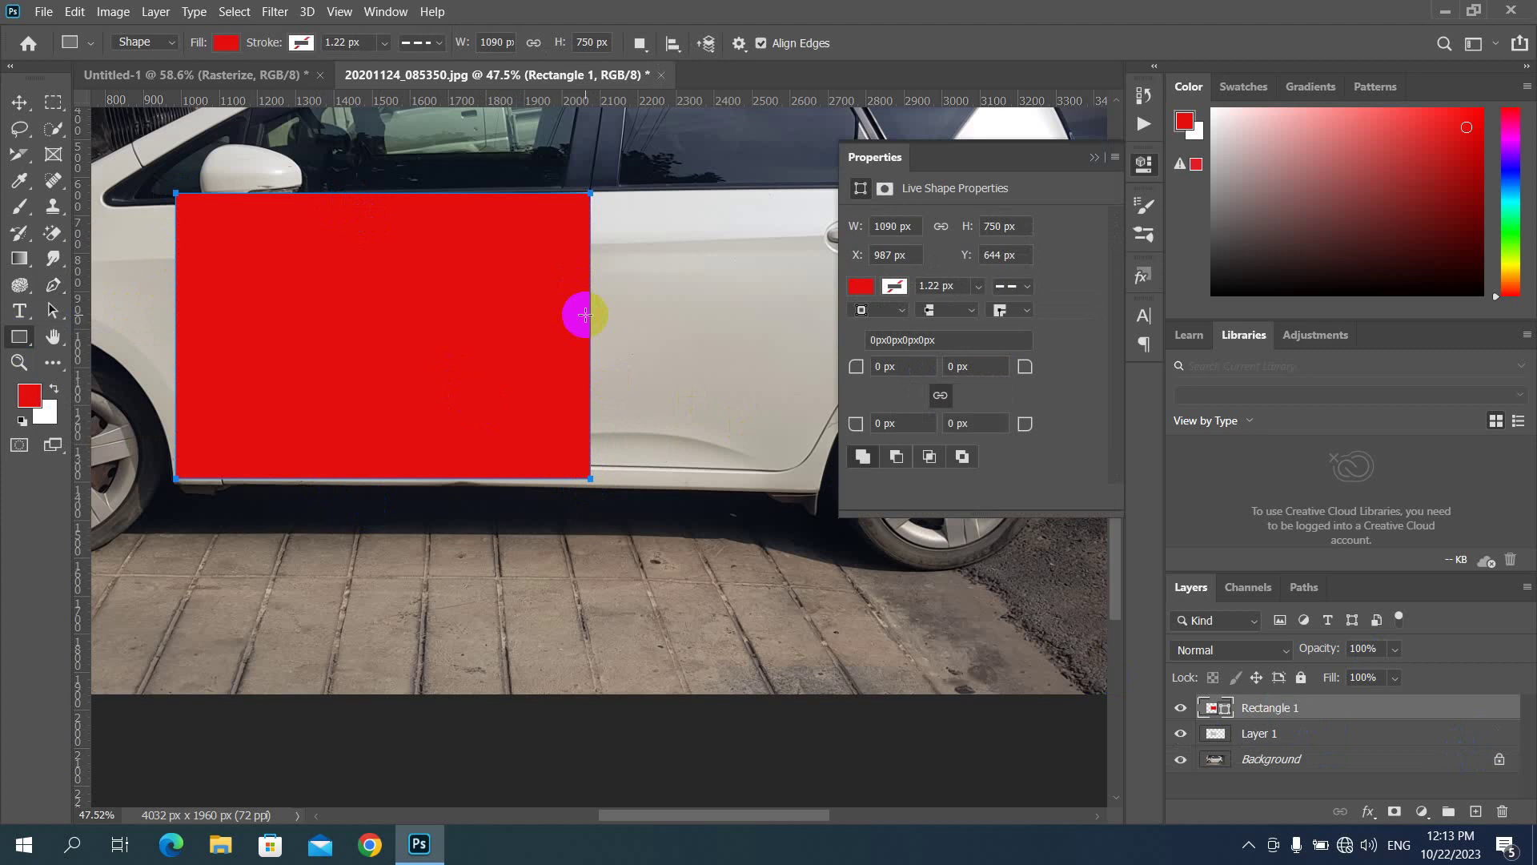
Step: Clip the red Rectangle 1 to the door layer so it fills only the door
{"action": "left_click", "coordinate": [1093, 157]}
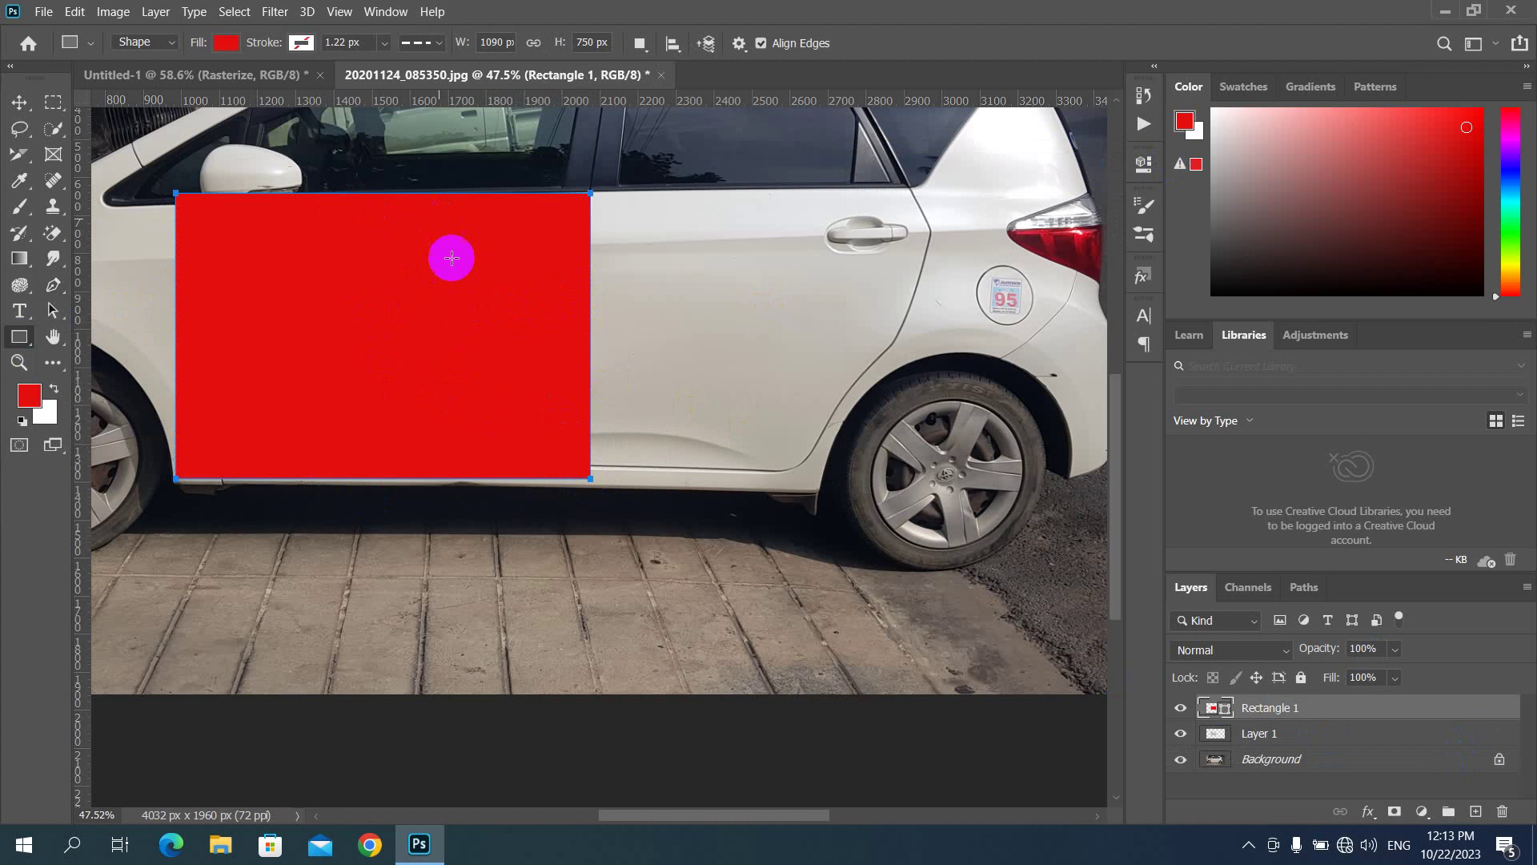
{"action": "right_click", "coordinate": [1329, 709]}
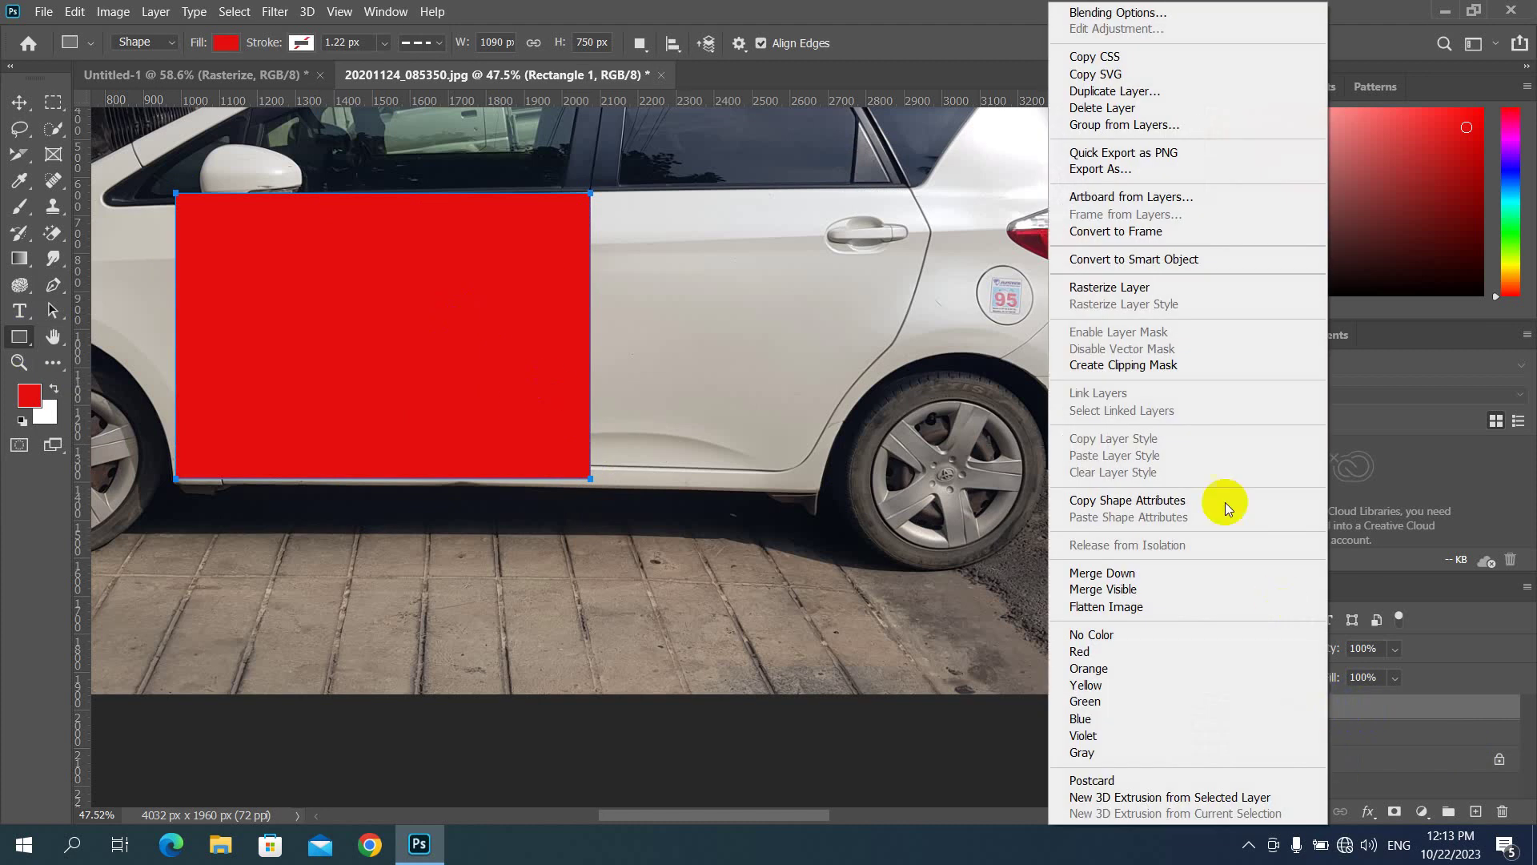
{"action": "left_click", "coordinate": [1146, 367]}
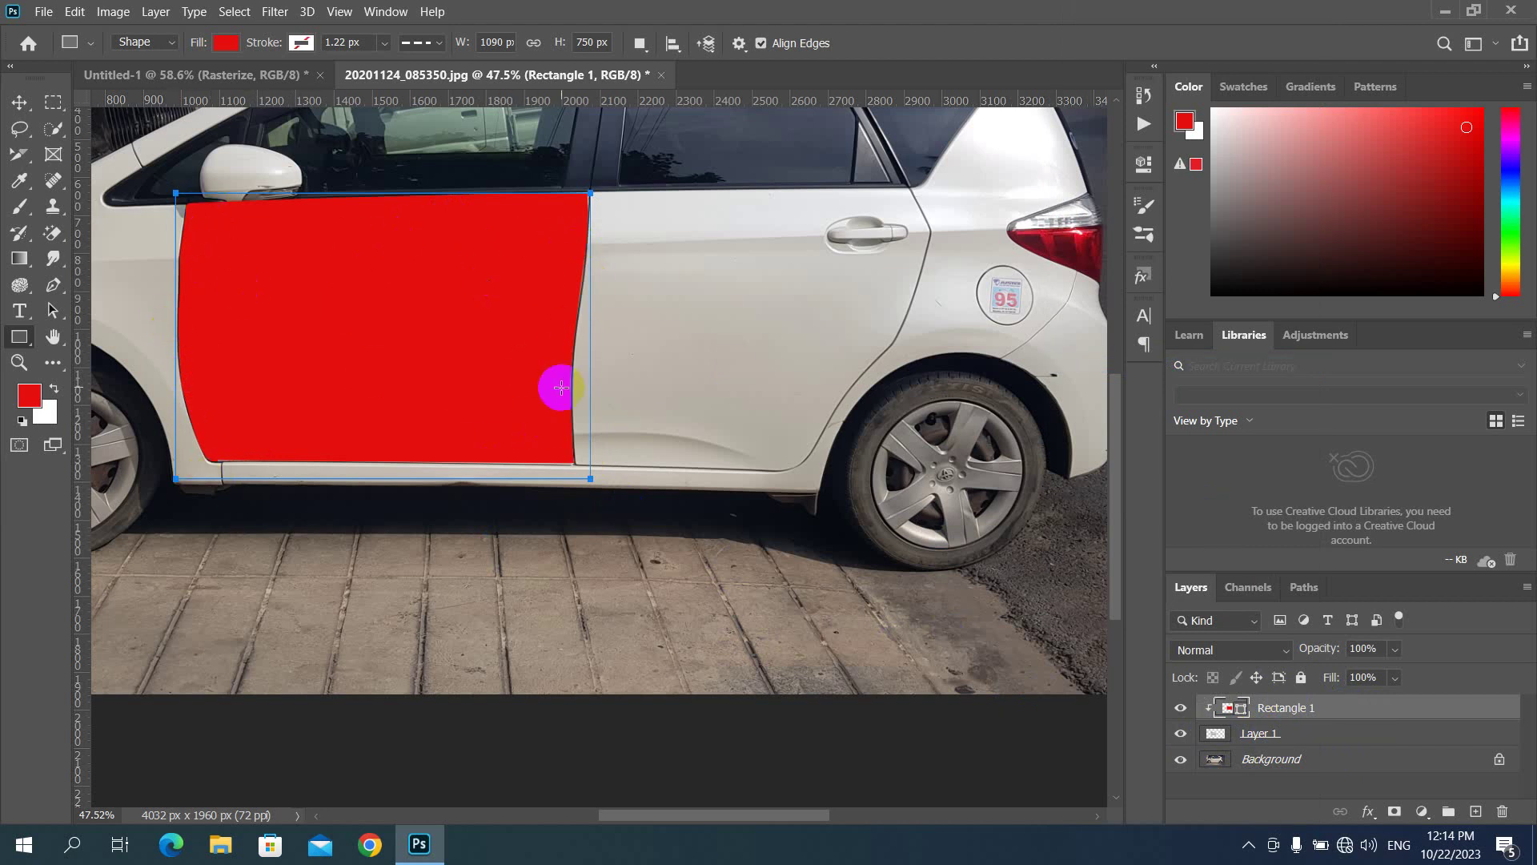
Step: Convert Rectangle 1 into a Smart Object
{"action": "key", "text": "v"}
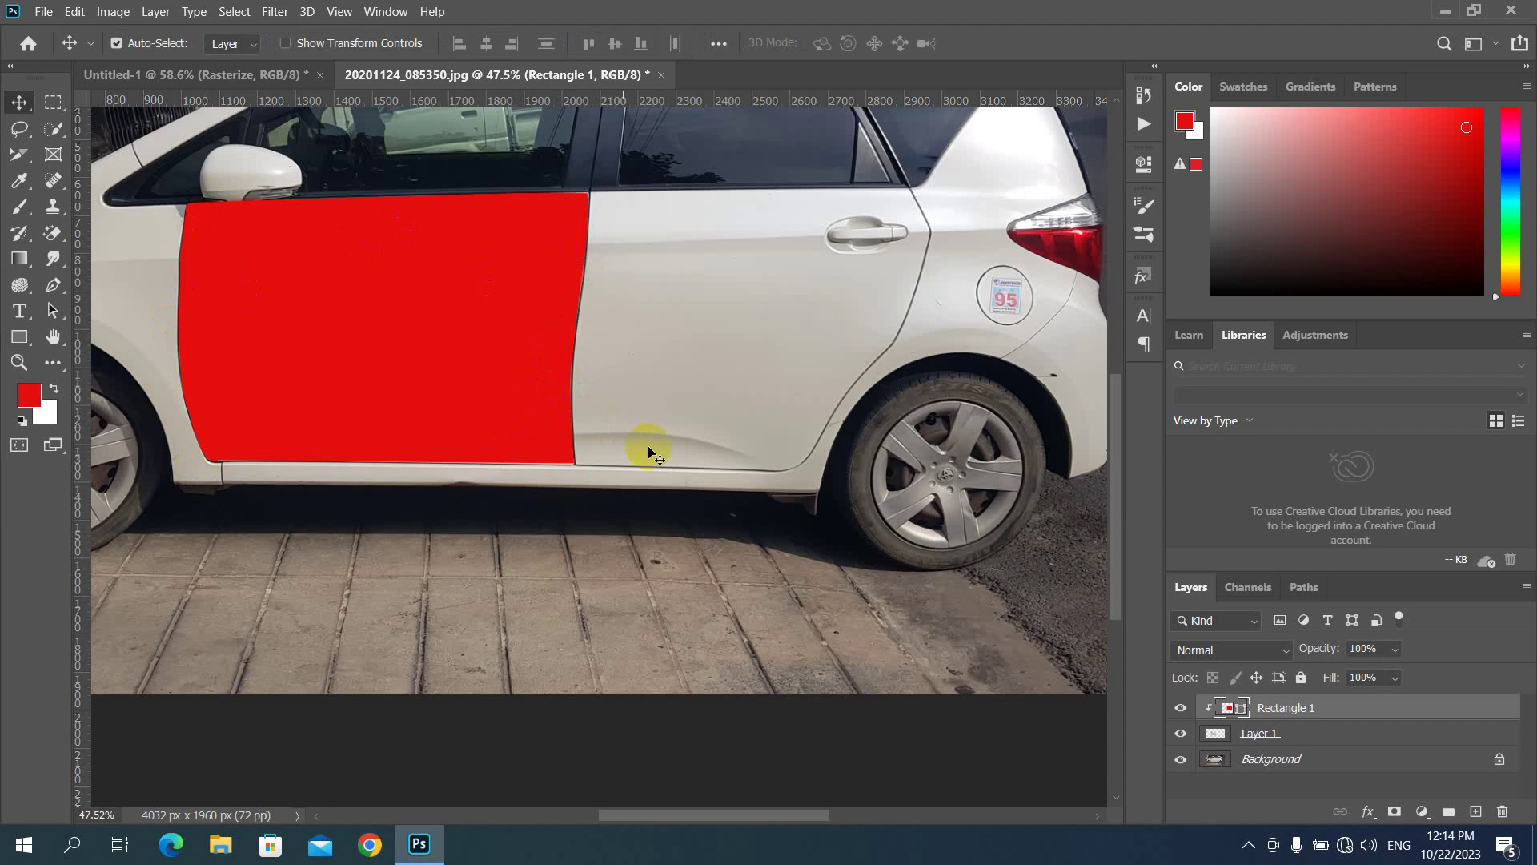
{"action": "right_click", "coordinate": [1332, 711]}
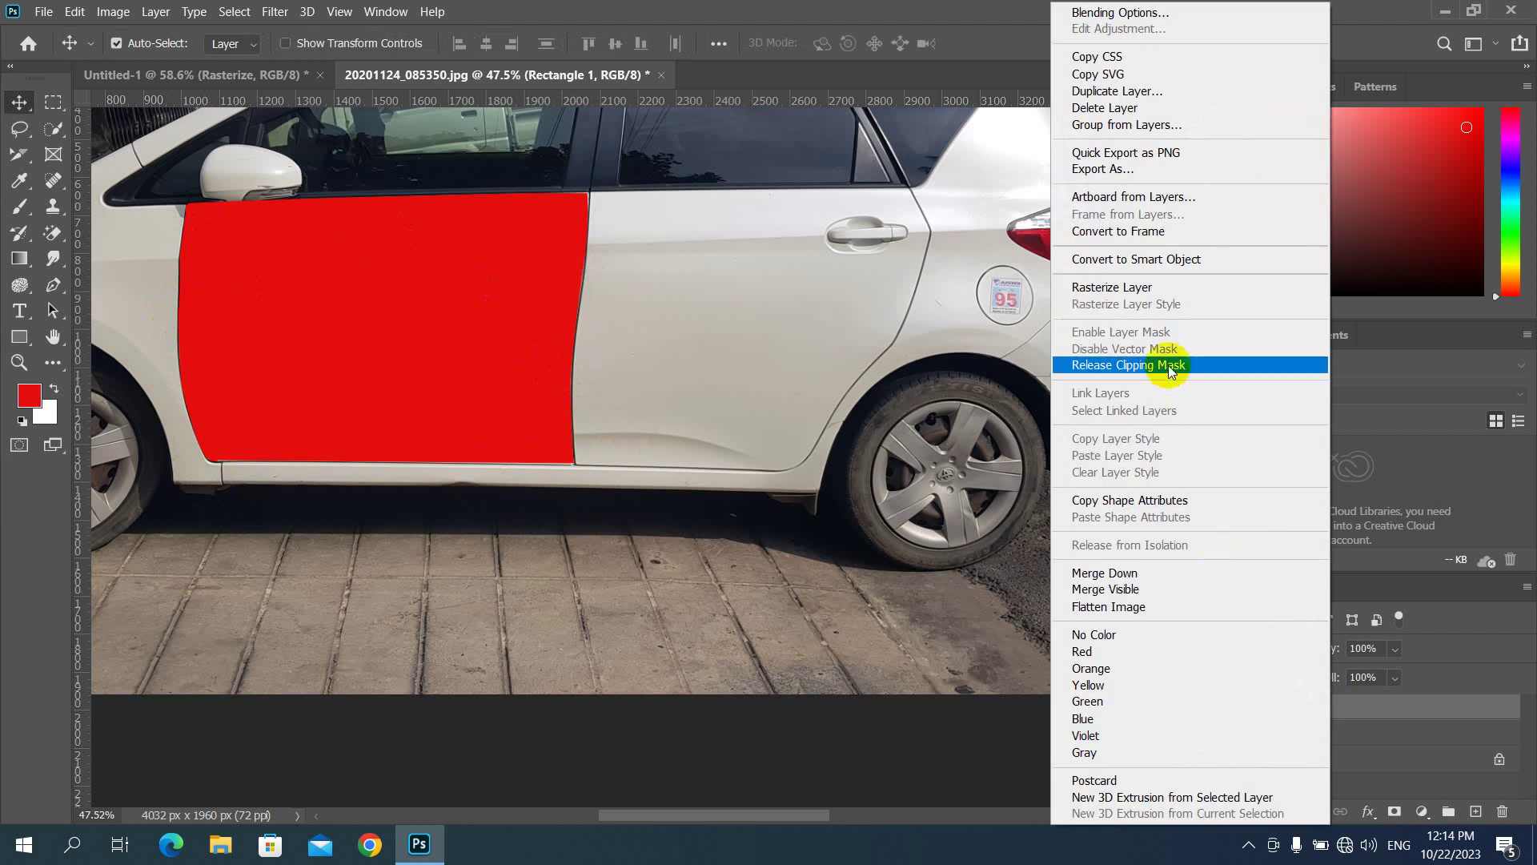
{"action": "left_click", "coordinate": [1169, 260]}
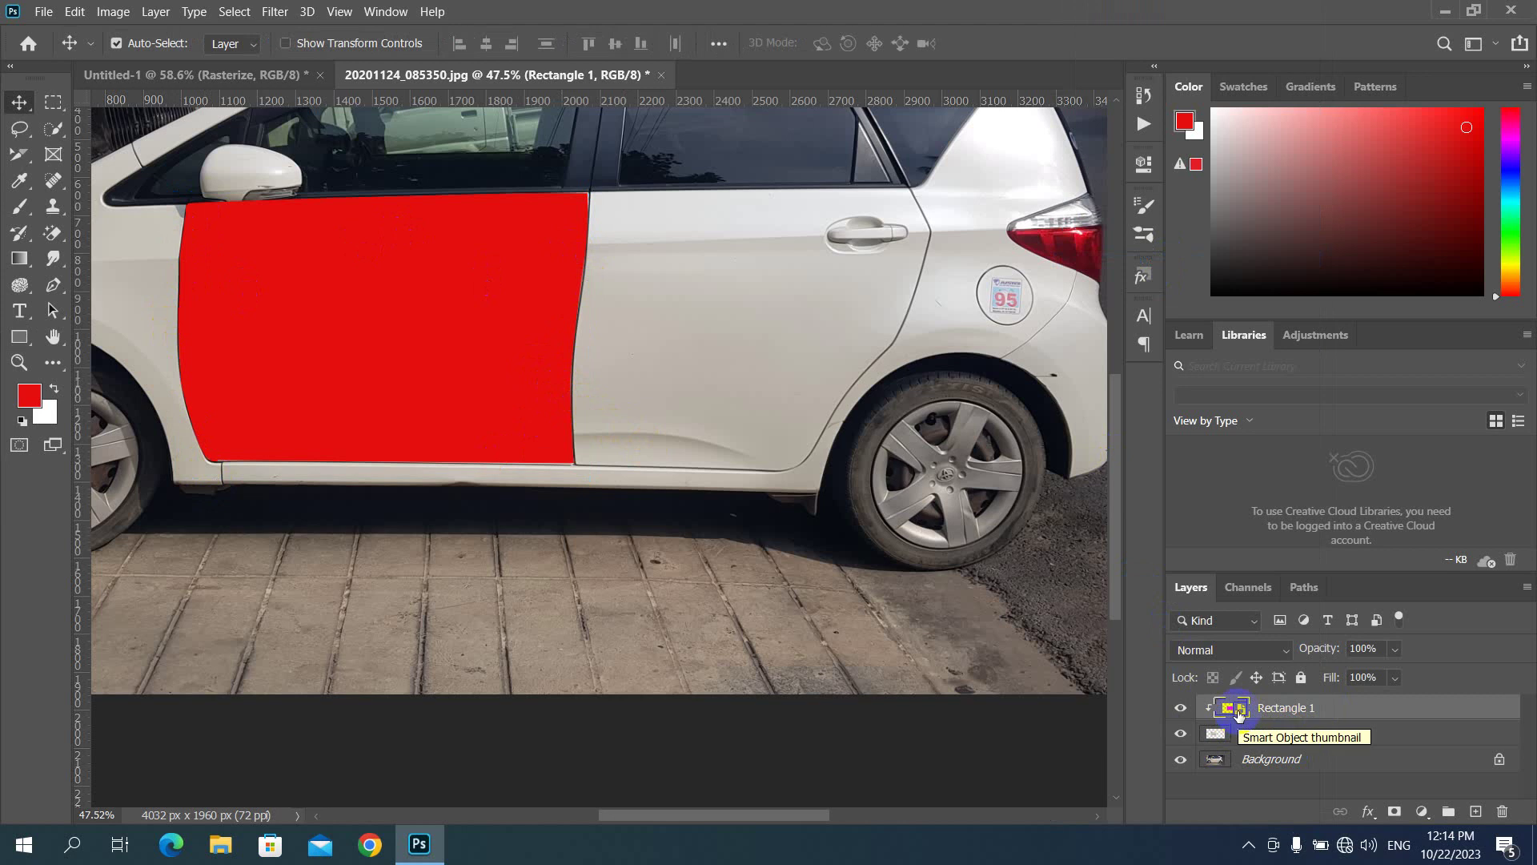
Step: Open the Rectangle 1 smart object's contents as Rectangle 1.psb
{"action": "double_click", "coordinate": [1239, 709]}
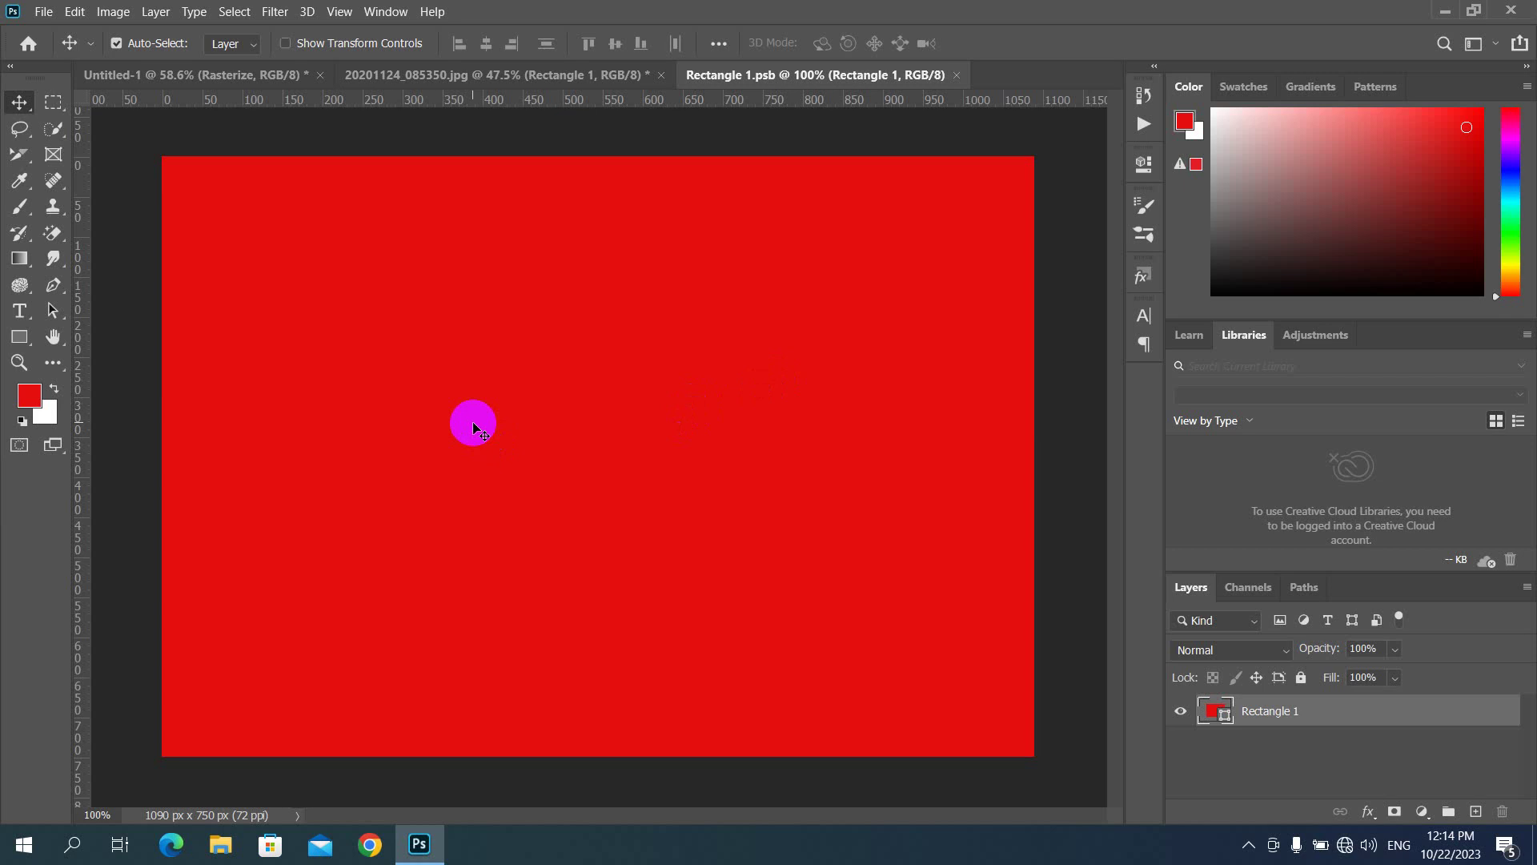
Step: In the Open dialog, go up to the StrickerWorld folder and into the sample images folder
{"action": "key", "text": "ctrl+o"}
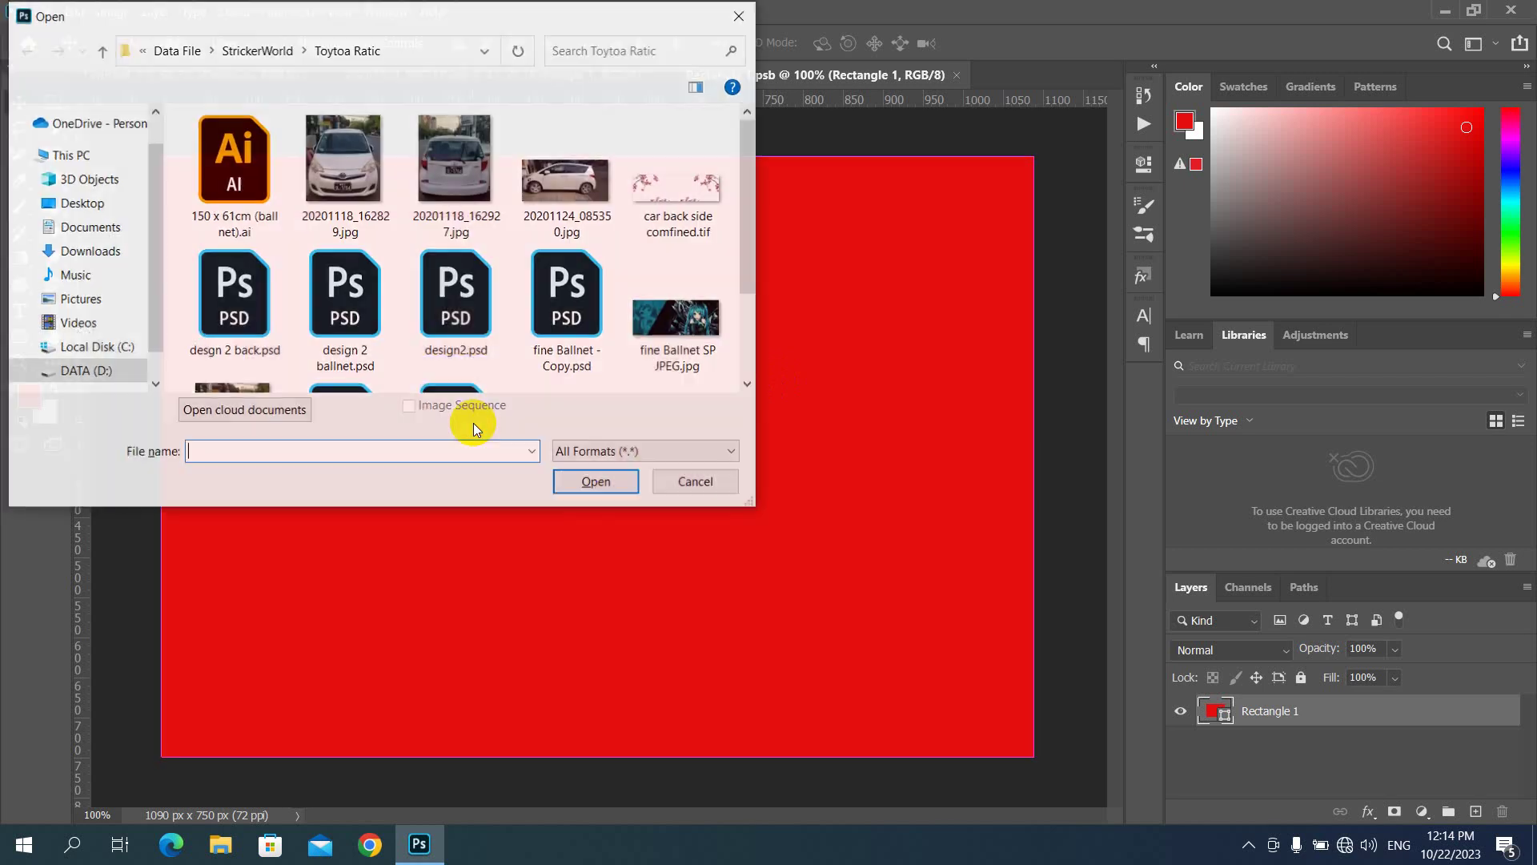
{"action": "scroll", "coordinate": [481, 320], "scroll_direction": "down", "scroll_amount": 2}
{"action": "scroll", "coordinate": [464, 320], "scroll_direction": "up", "scroll_amount": 2}
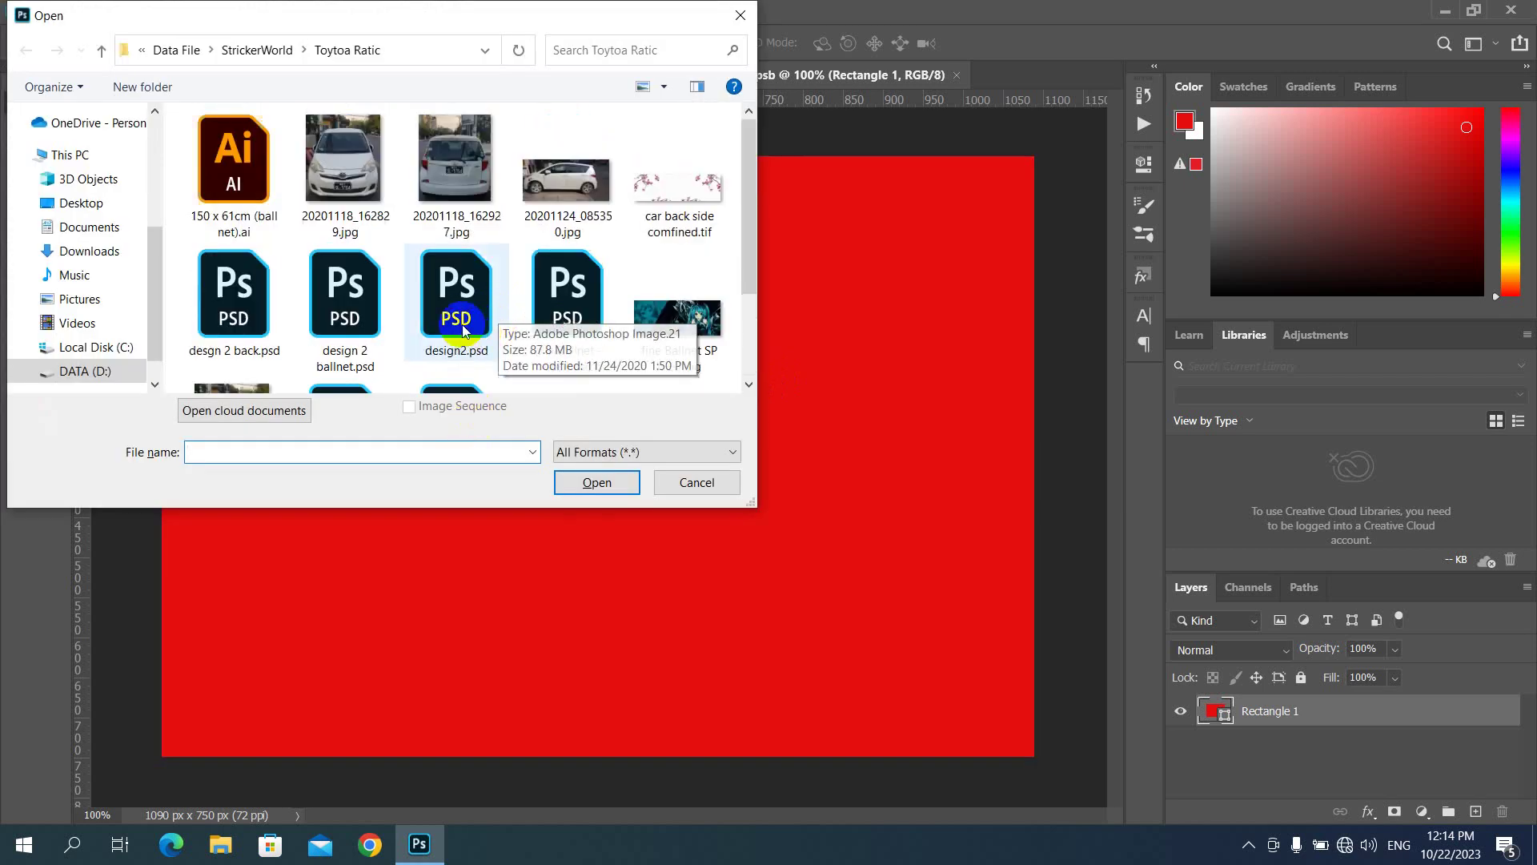
{"action": "left_click", "coordinate": [257, 50]}
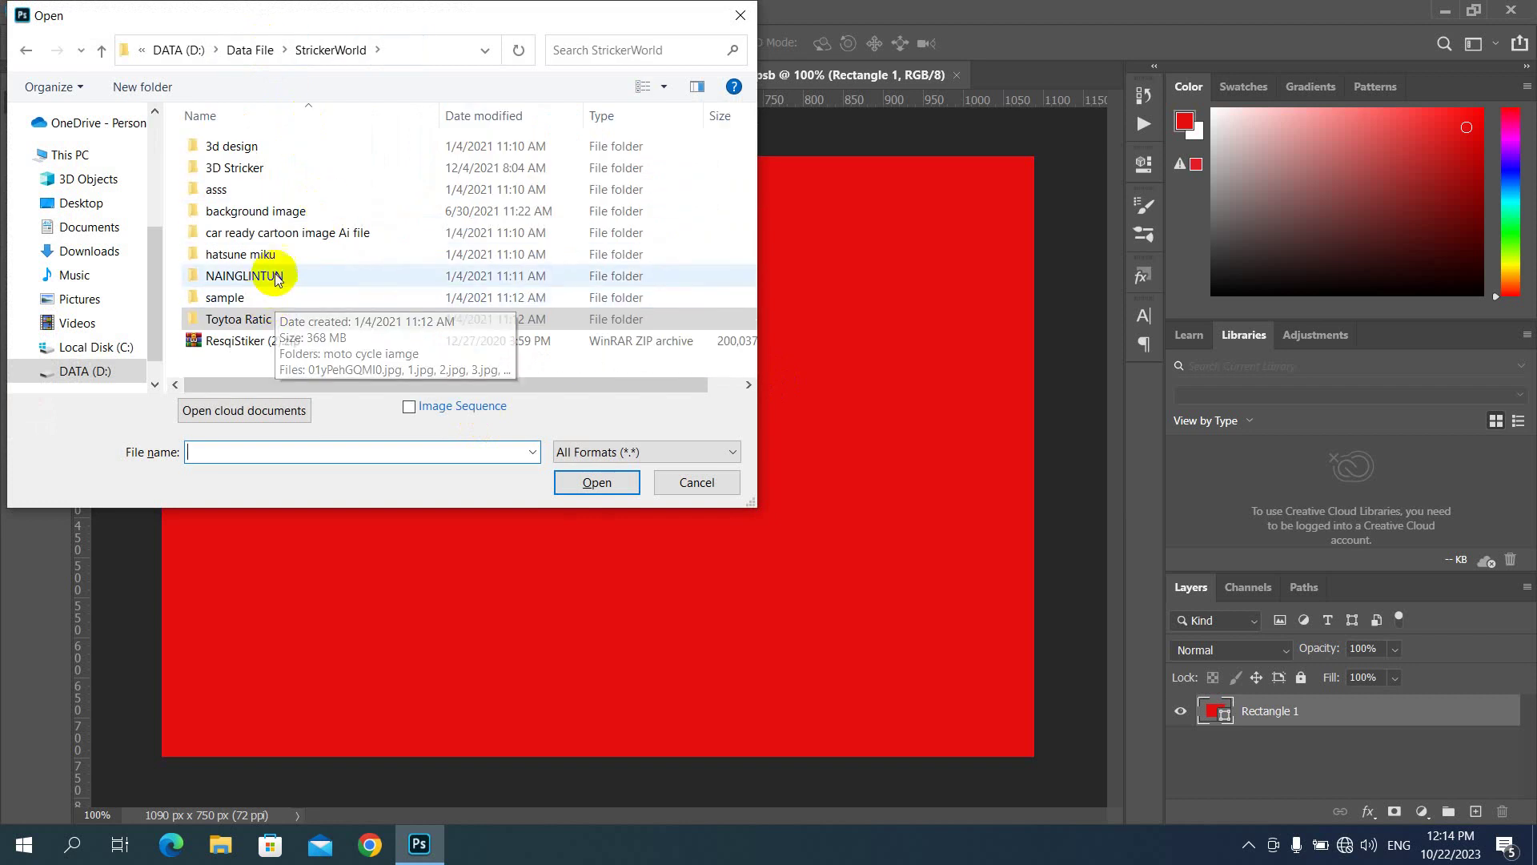
{"action": "double_click", "coordinate": [272, 298]}
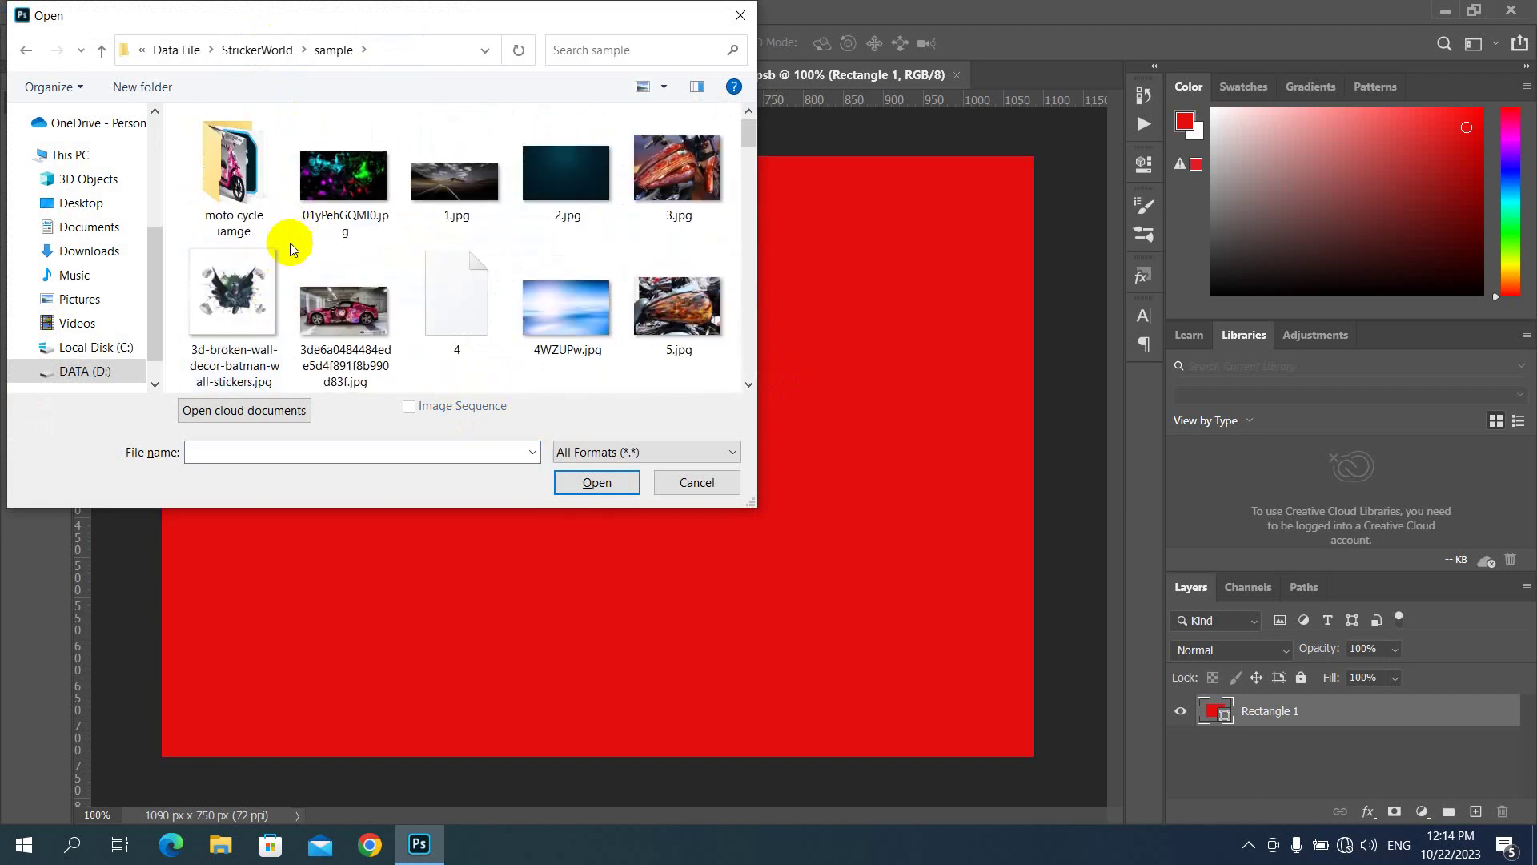
Step: Find and open the anime-girl image D9bznEyUIAAHrsj.jpg from the sample folder
{"action": "scroll", "coordinate": [290, 243], "scroll_direction": "down", "scroll_amount": 3}
{"action": "scroll", "coordinate": [277, 286], "scroll_direction": "down", "scroll_amount": 3}
{"action": "scroll", "coordinate": [306, 271], "scroll_direction": "down", "scroll_amount": 3}
{"action": "scroll", "coordinate": [360, 256], "scroll_direction": "down", "scroll_amount": 3}
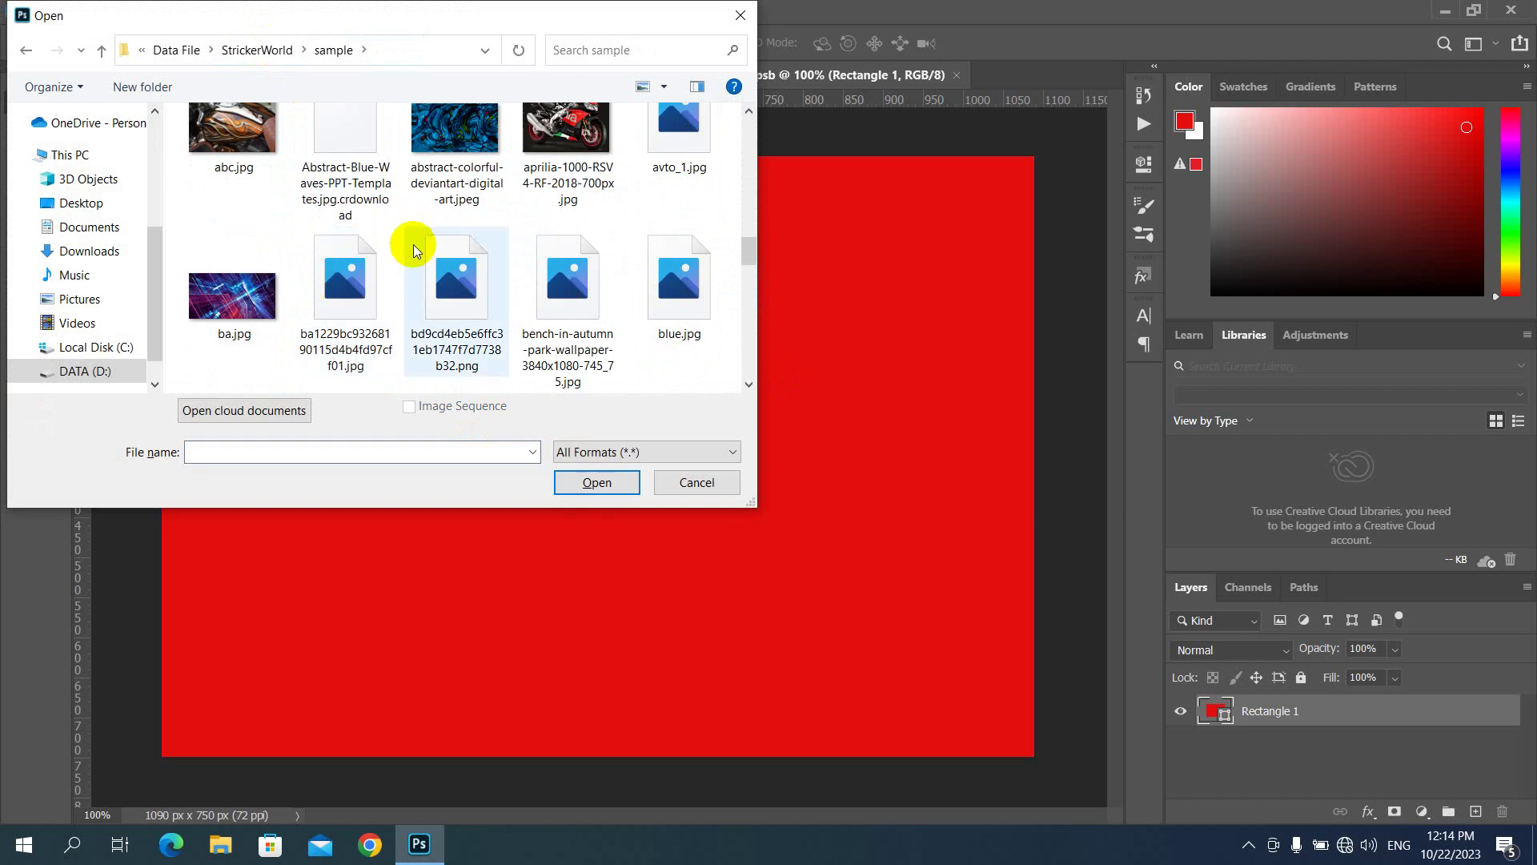
{"action": "scroll", "coordinate": [472, 244], "scroll_direction": "down", "scroll_amount": 3}
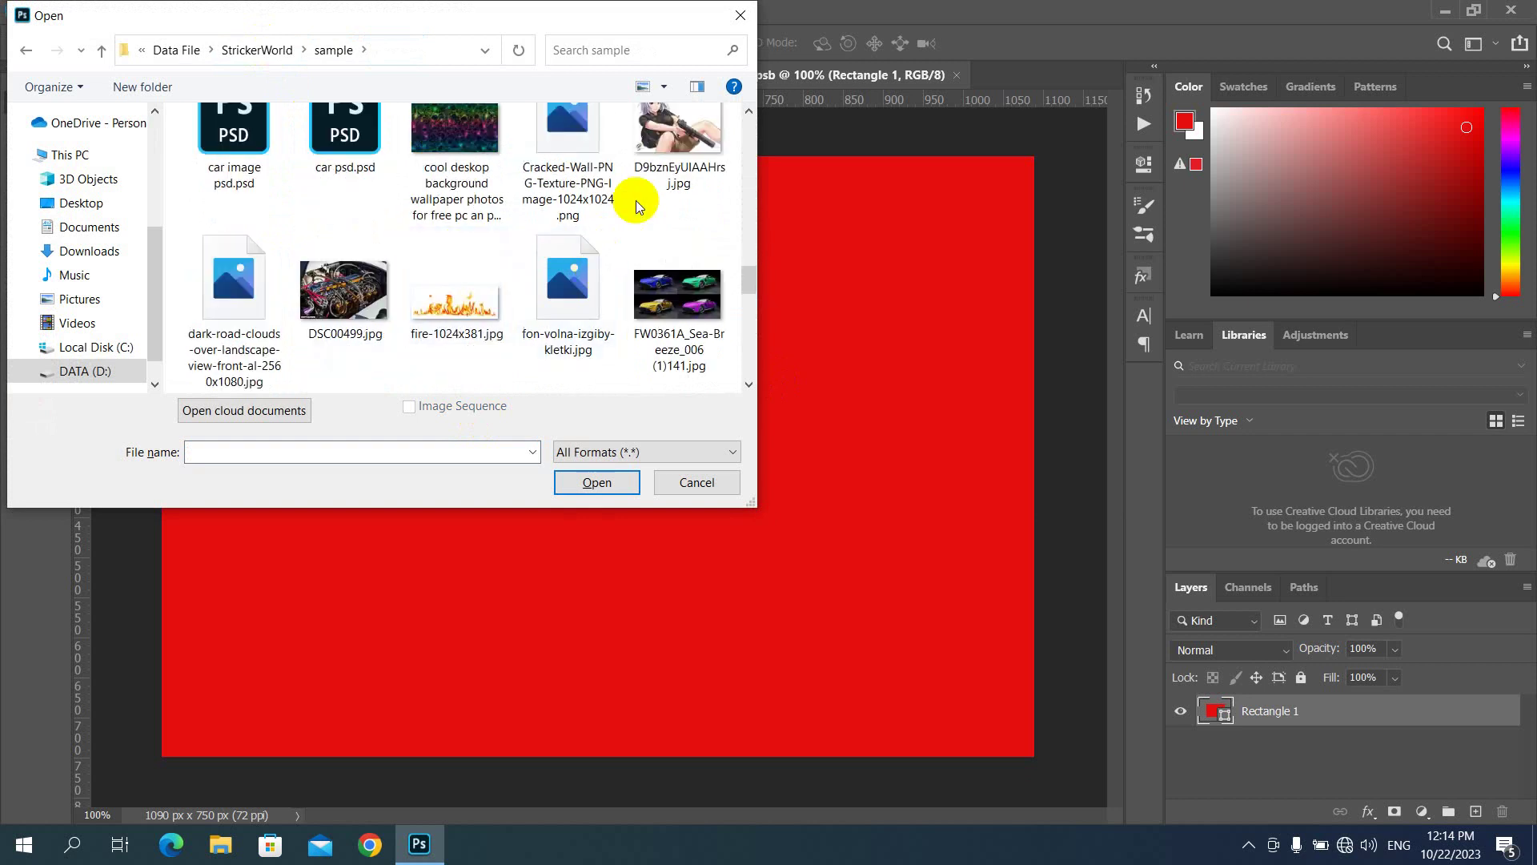
{"action": "scroll", "coordinate": [609, 240], "scroll_direction": "up", "scroll_amount": 1}
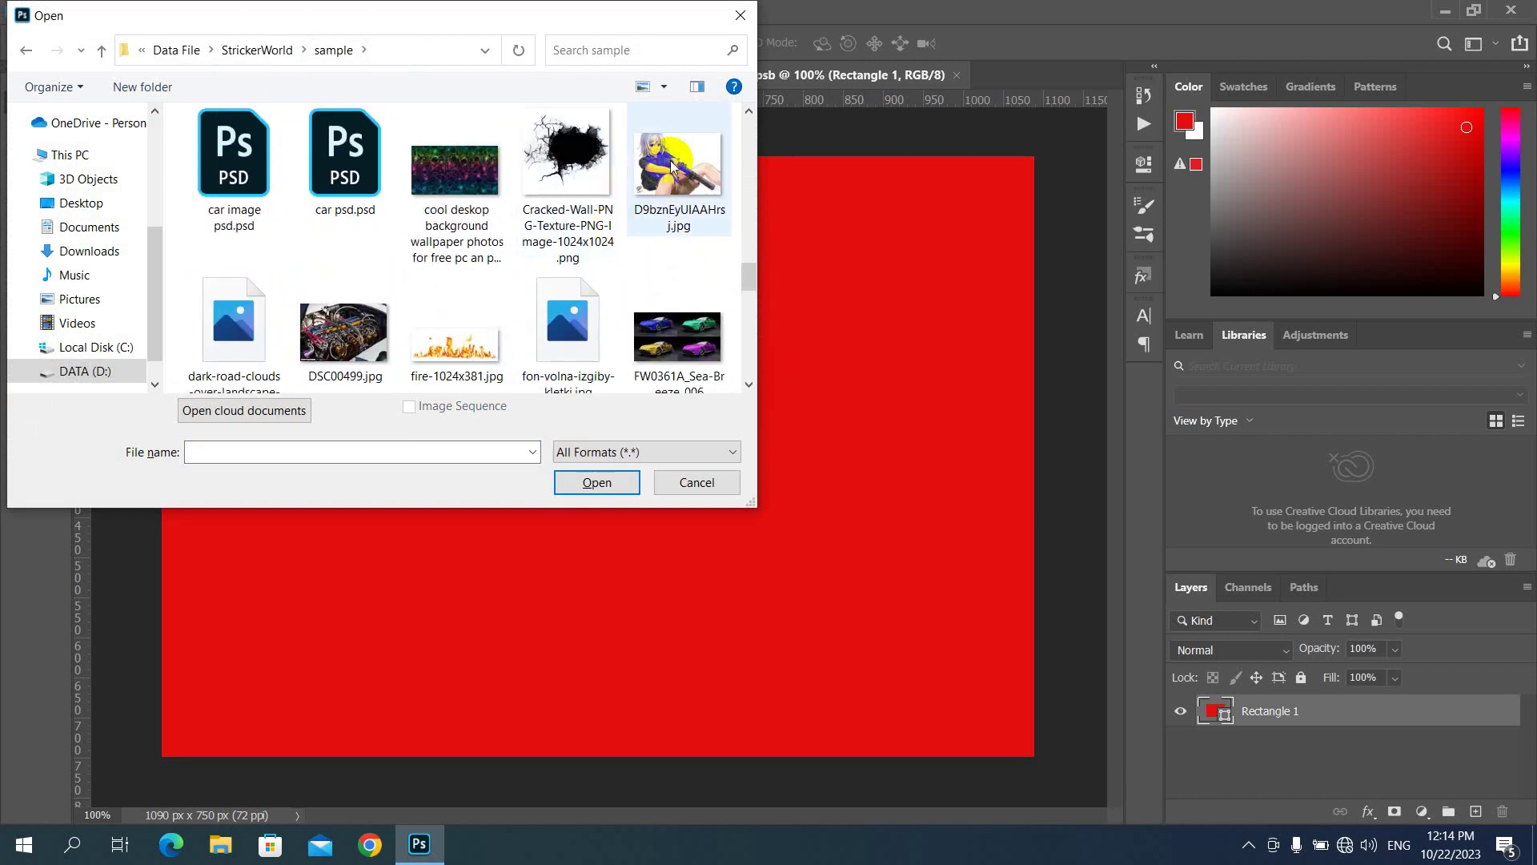
{"action": "scroll", "coordinate": [473, 309], "scroll_direction": "down", "scroll_amount": 5}
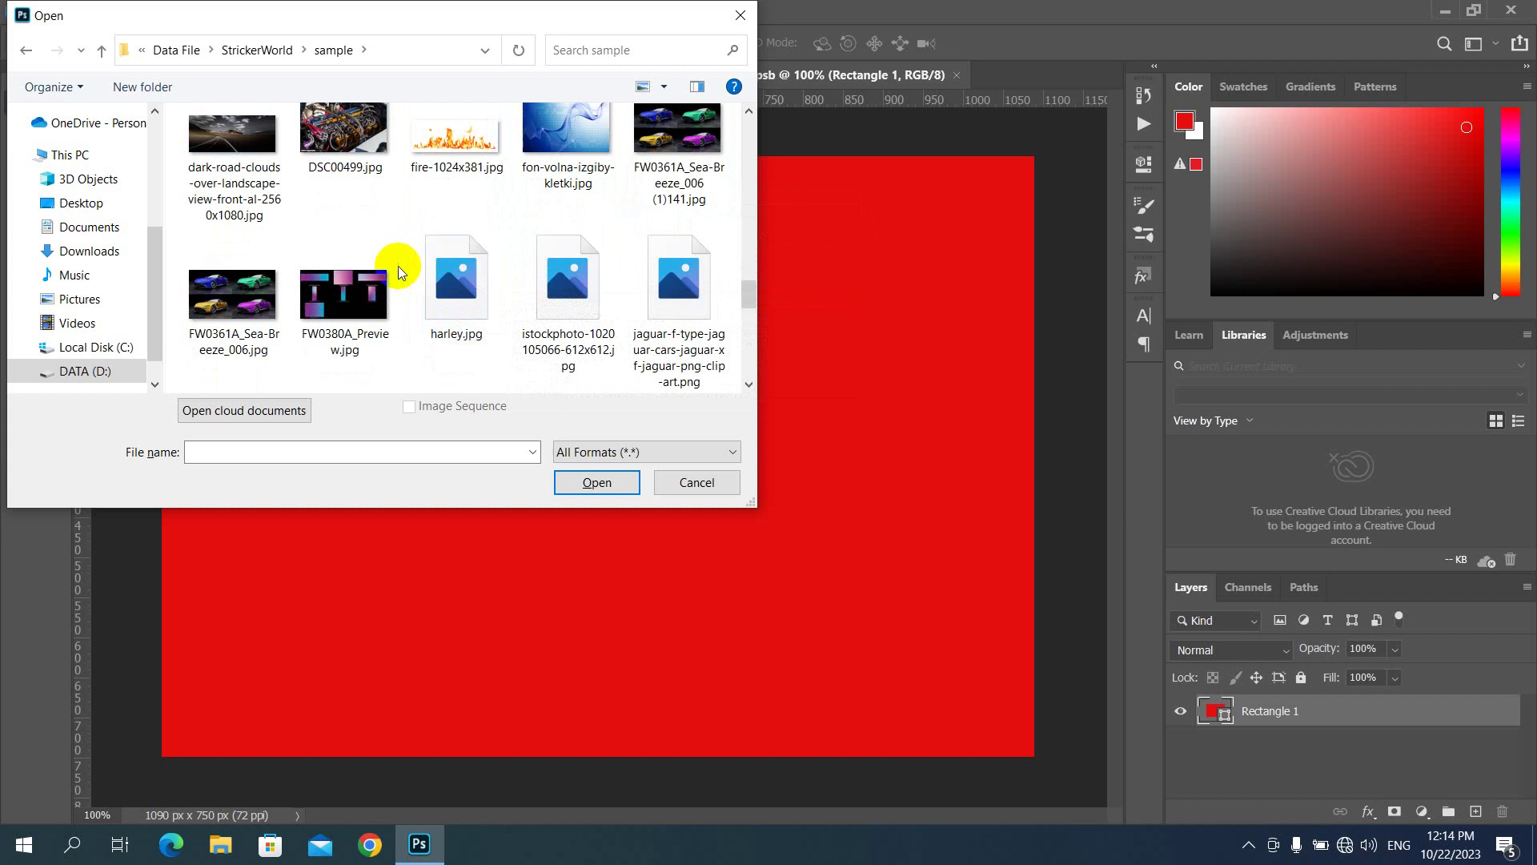
{"action": "scroll", "coordinate": [457, 267], "scroll_direction": "down", "scroll_amount": 4}
{"action": "scroll", "coordinate": [429, 266], "scroll_direction": "down", "scroll_amount": 8}
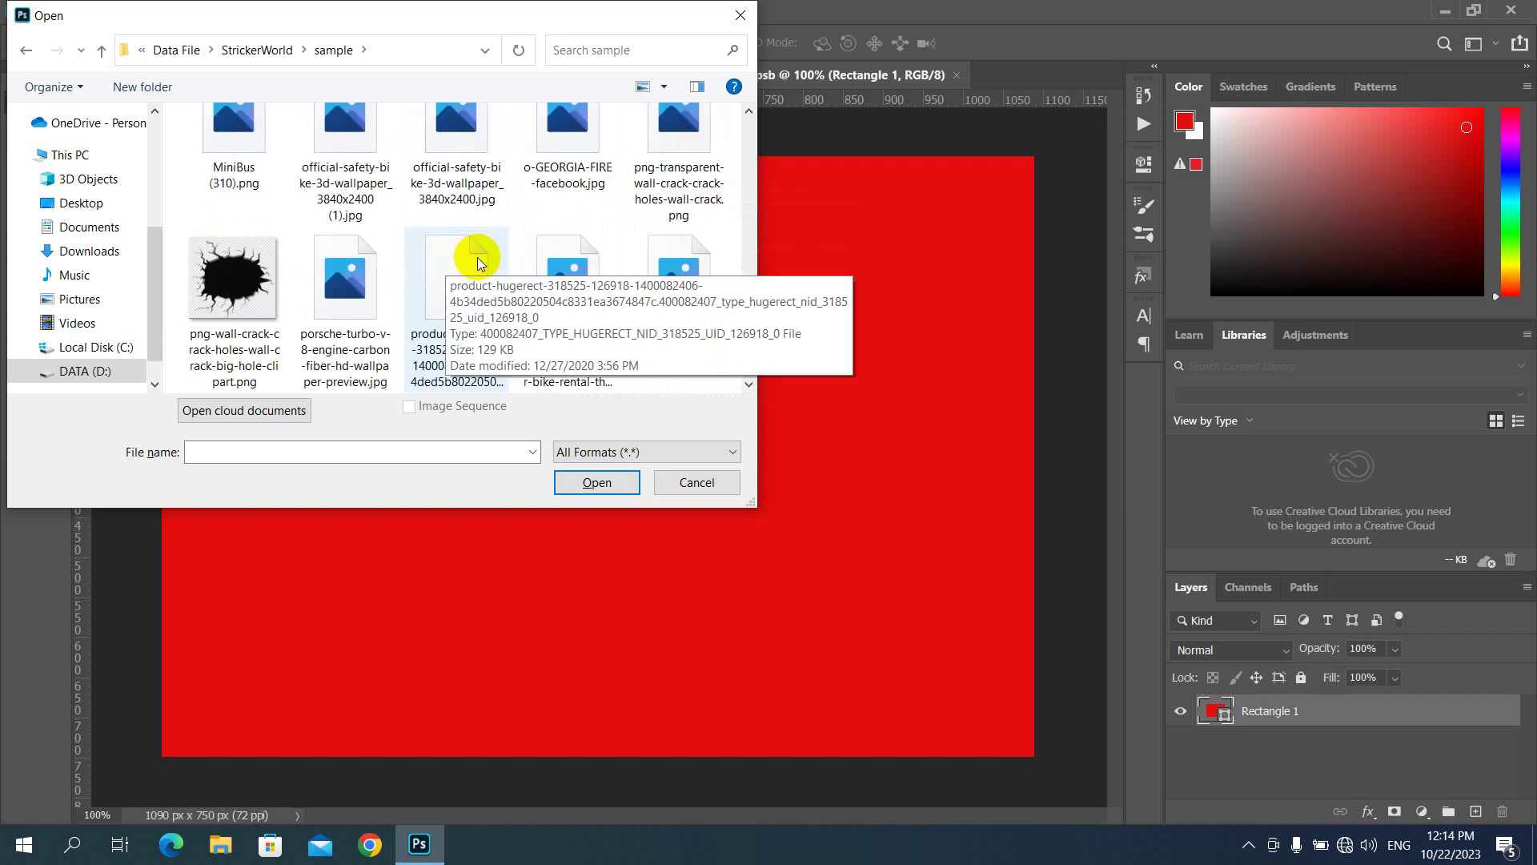
{"action": "scroll", "coordinate": [518, 246], "scroll_direction": "up", "scroll_amount": 5}
{"action": "scroll", "coordinate": [518, 247], "scroll_direction": "up", "scroll_amount": 5}
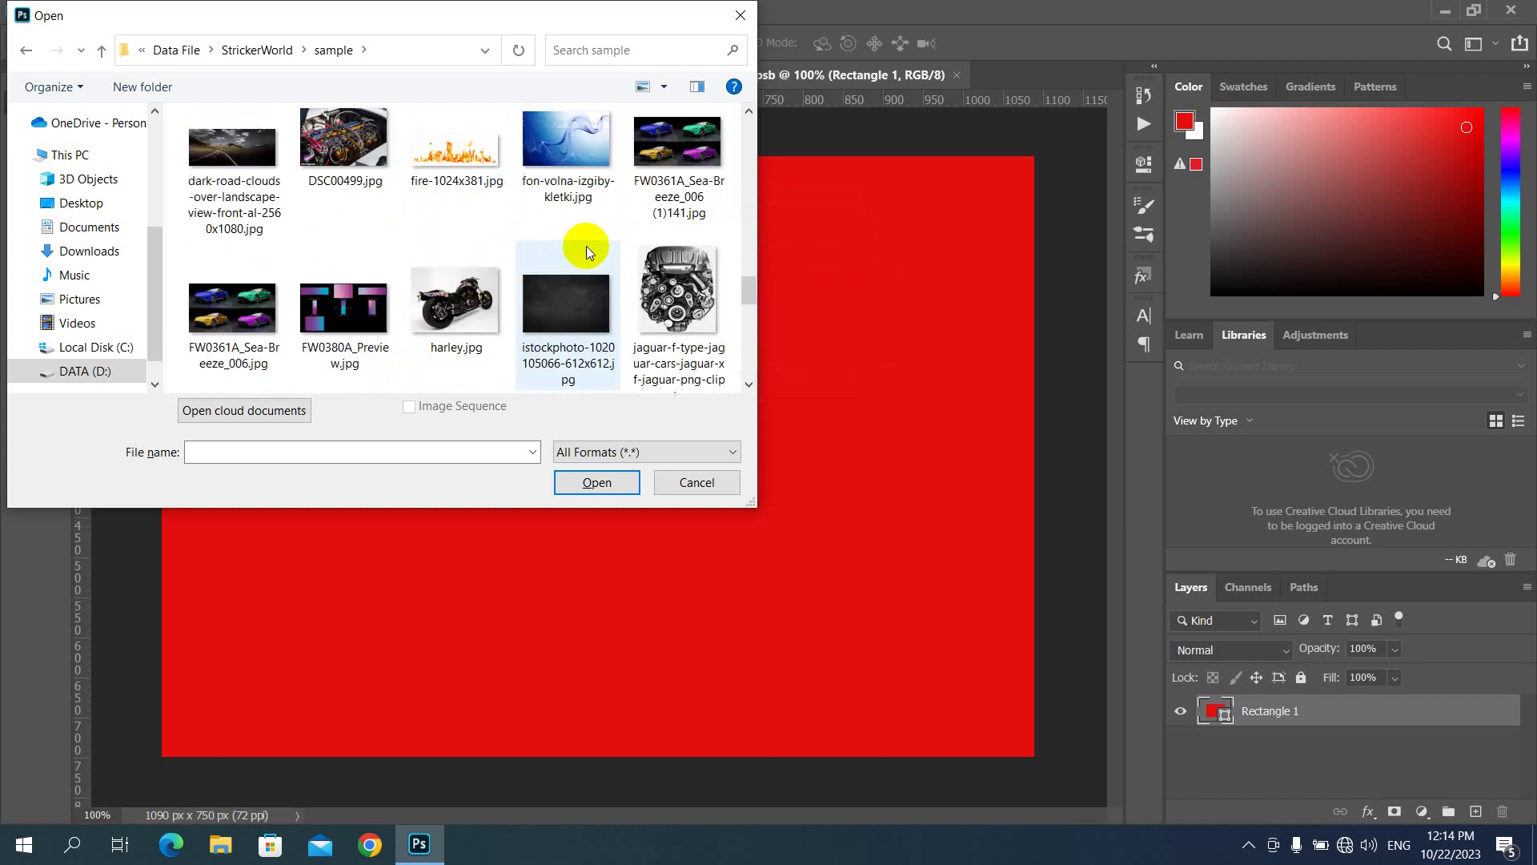
{"action": "scroll", "coordinate": [588, 246], "scroll_direction": "up", "scroll_amount": 5}
{"action": "scroll", "coordinate": [566, 264], "scroll_direction": "up", "scroll_amount": 5}
{"action": "scroll", "coordinate": [569, 226], "scroll_direction": "up", "scroll_amount": 5}
{"action": "scroll", "coordinate": [573, 228], "scroll_direction": "down", "scroll_amount": 3}
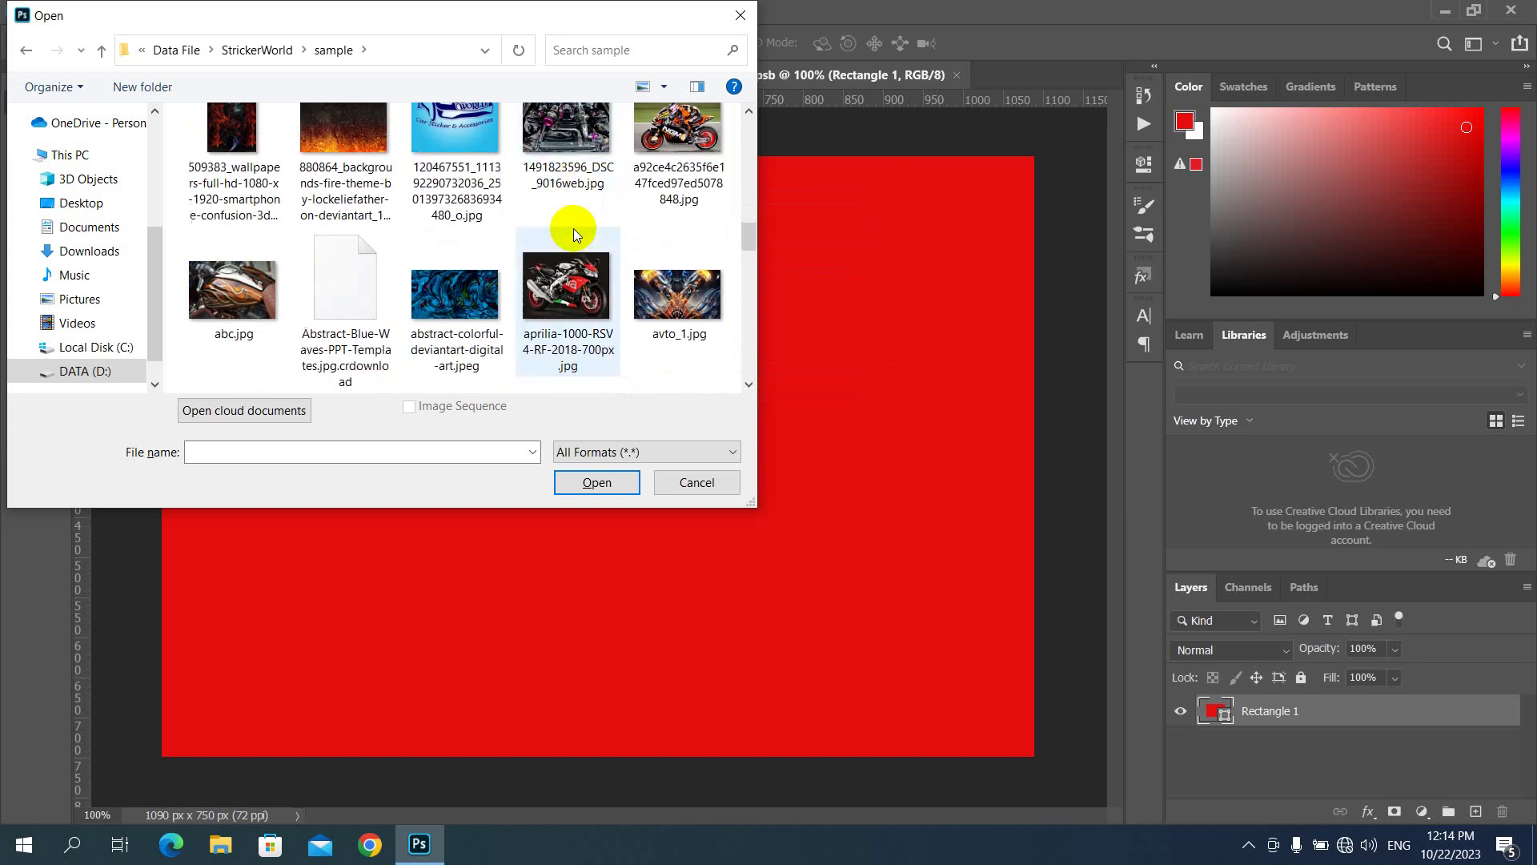
{"action": "scroll", "coordinate": [566, 232], "scroll_direction": "down", "scroll_amount": 5}
{"action": "scroll", "coordinate": [560, 241], "scroll_direction": "down", "scroll_amount": 5}
{"action": "scroll", "coordinate": [549, 257], "scroll_direction": "down", "scroll_amount": 4}
{"action": "scroll", "coordinate": [478, 267], "scroll_direction": "down", "scroll_amount": 5}
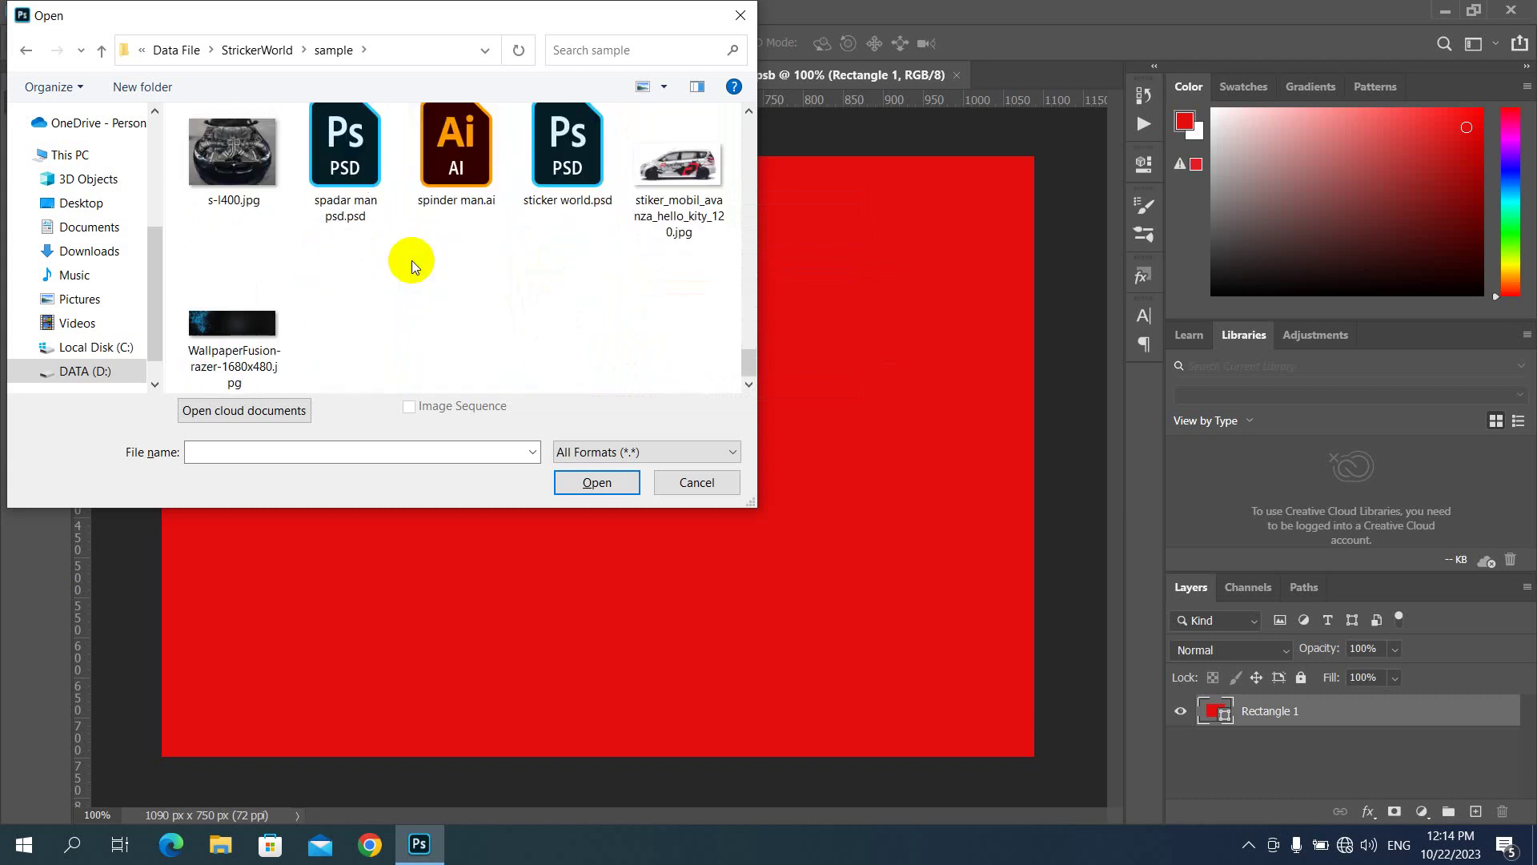
{"action": "scroll", "coordinate": [412, 261], "scroll_direction": "up", "scroll_amount": 5}
{"action": "scroll", "coordinate": [561, 247], "scroll_direction": "up", "scroll_amount": 2}
{"action": "scroll", "coordinate": [593, 242], "scroll_direction": "up", "scroll_amount": 3}
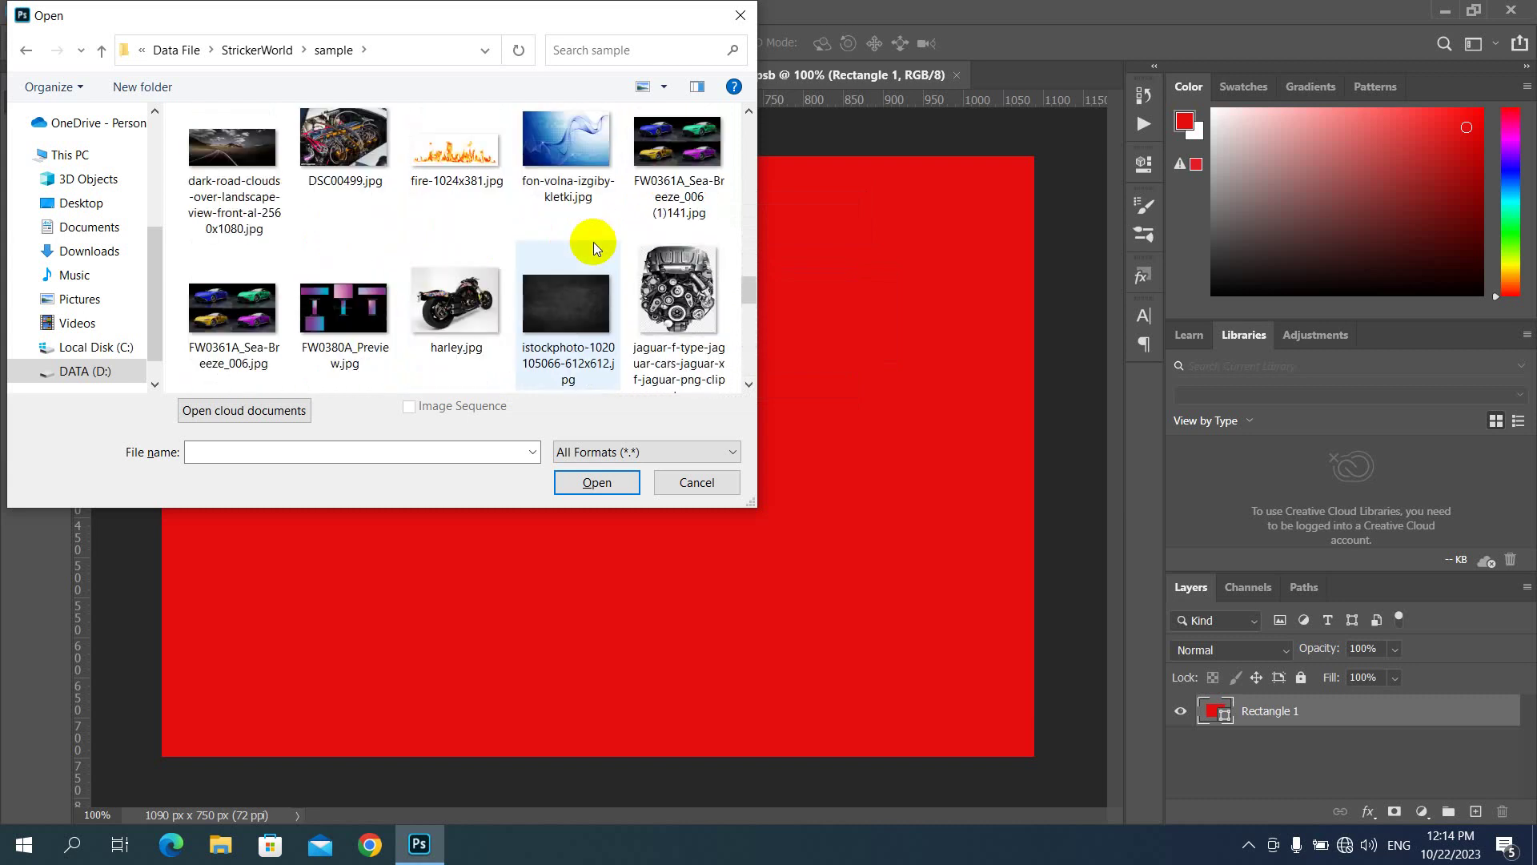
{"action": "scroll", "coordinate": [593, 242], "scroll_direction": "up", "scroll_amount": 5}
{"action": "scroll", "coordinate": [593, 242], "scroll_direction": "up", "scroll_amount": 2}
{"action": "scroll", "coordinate": [593, 242], "scroll_direction": "down", "scroll_amount": 2}
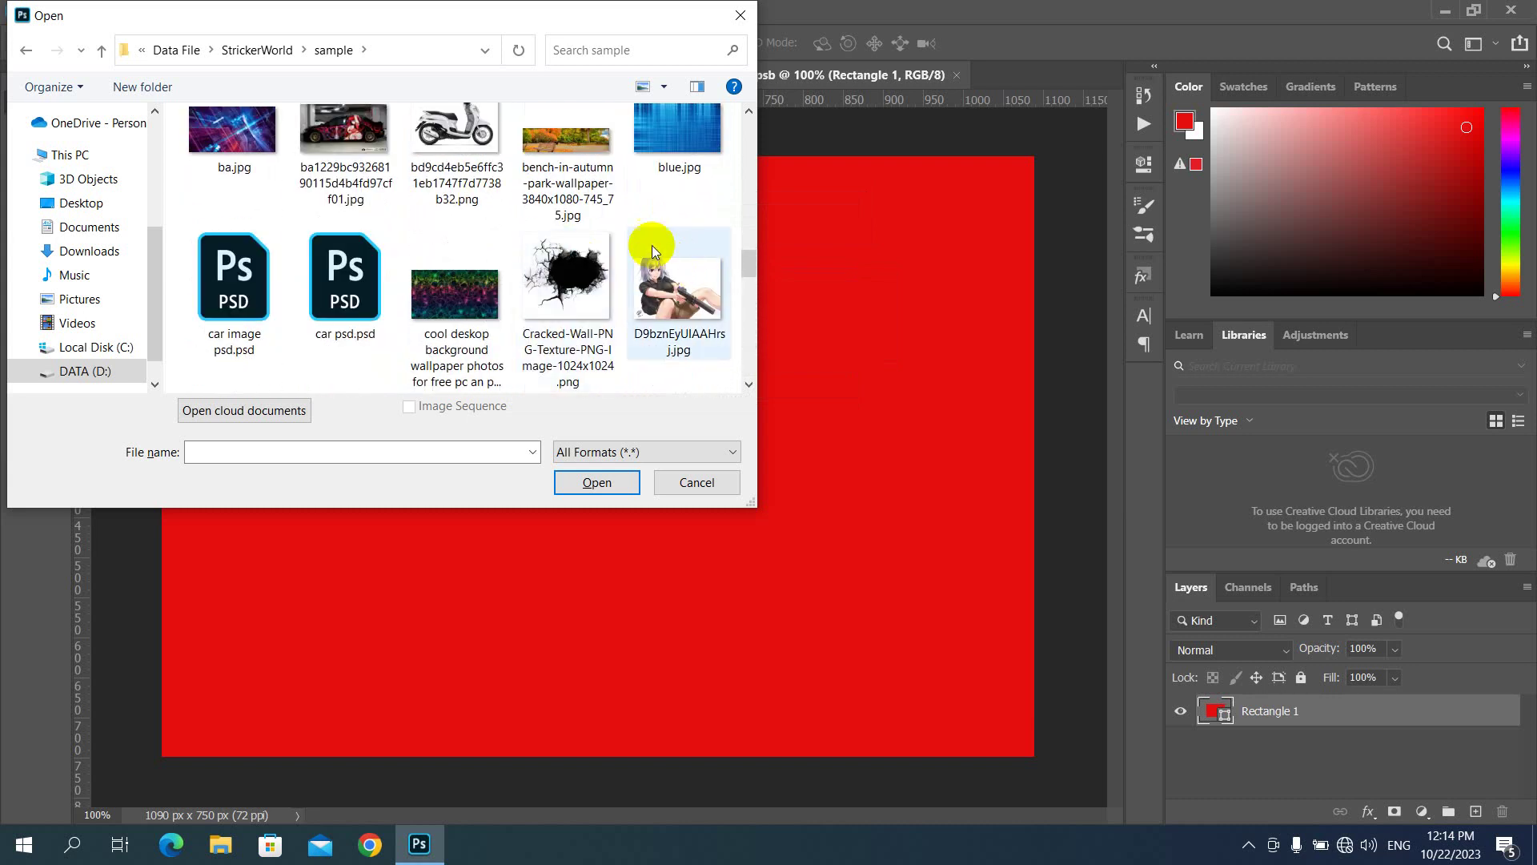
{"action": "scroll", "coordinate": [652, 245], "scroll_direction": "down", "scroll_amount": 2}
{"action": "left_click", "coordinate": [676, 172]}
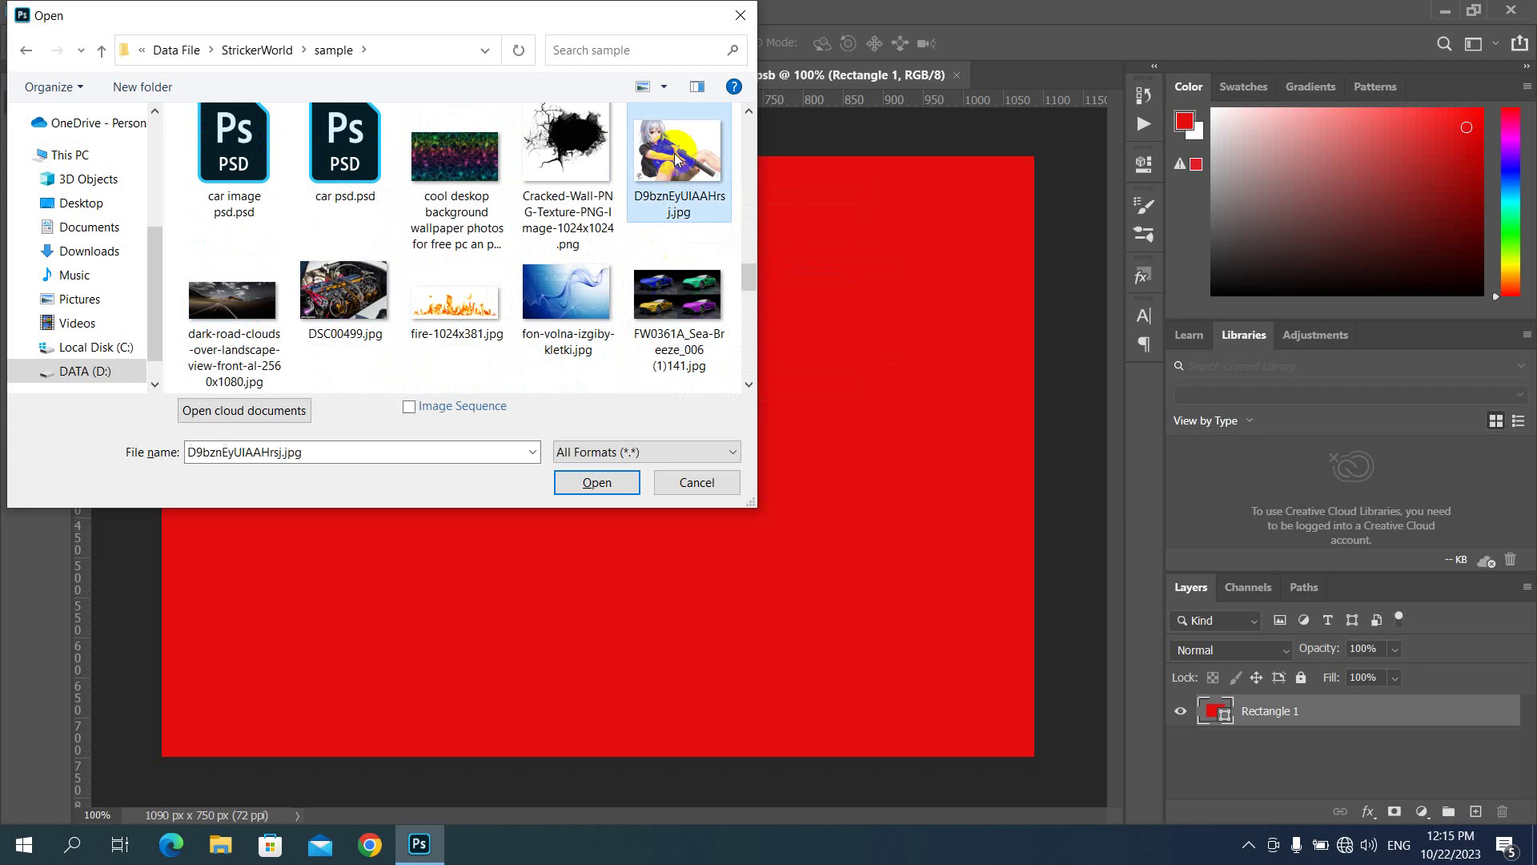
{"action": "left_click", "coordinate": [597, 482]}
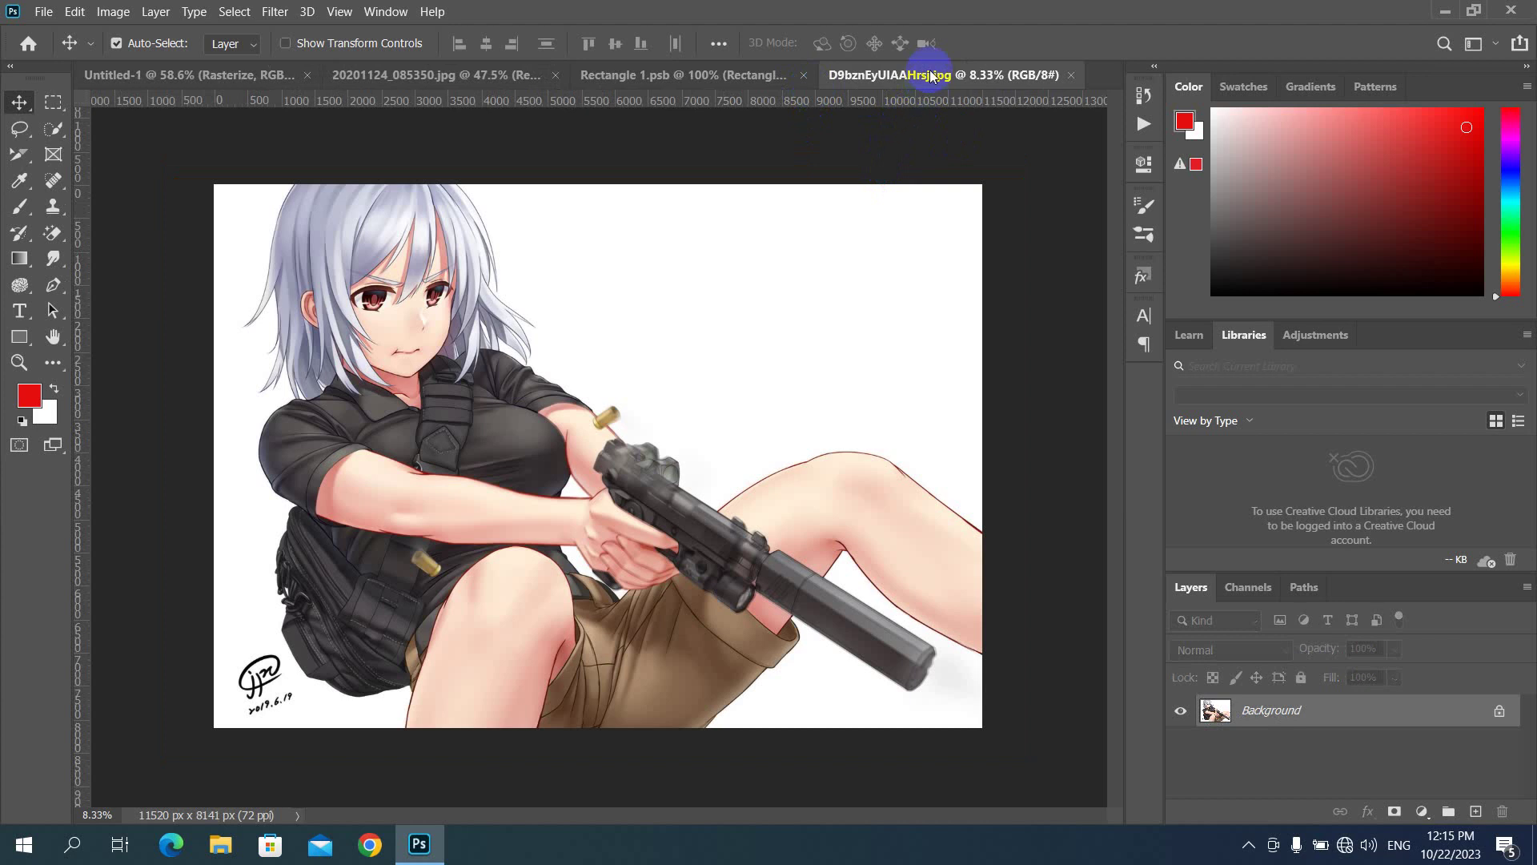
Step: Paste the anime artwork into Rectangle 1.psb as Layer 1 and shift it left over the canvas
{"action": "left_click_drag", "start_coordinate": [928, 76], "coordinate": [895, 327]}
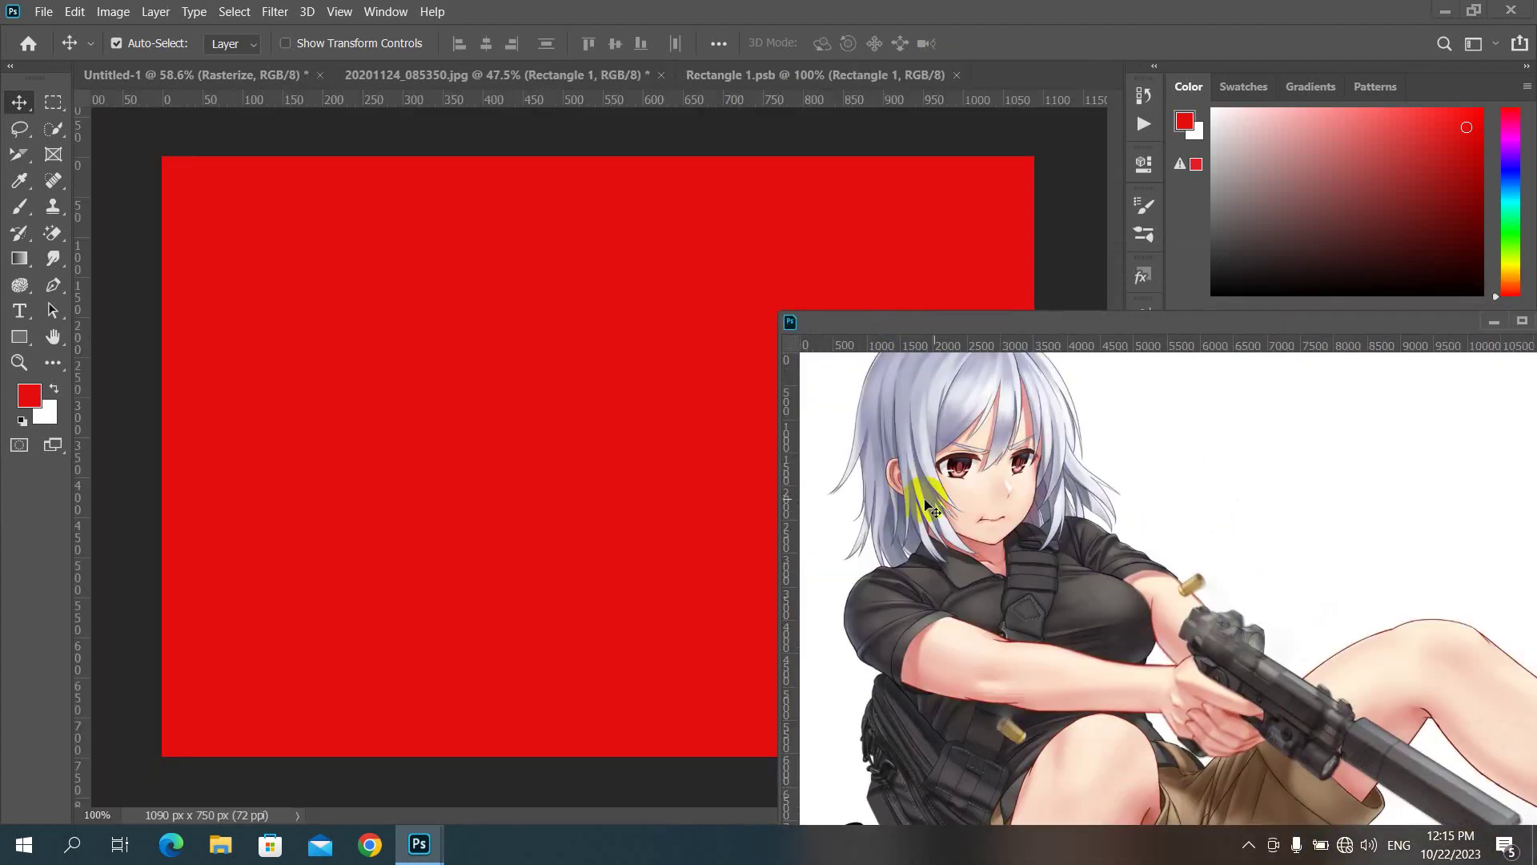
{"action": "left_click", "coordinate": [650, 397]}
{"action": "key", "text": "ctrl+v"}
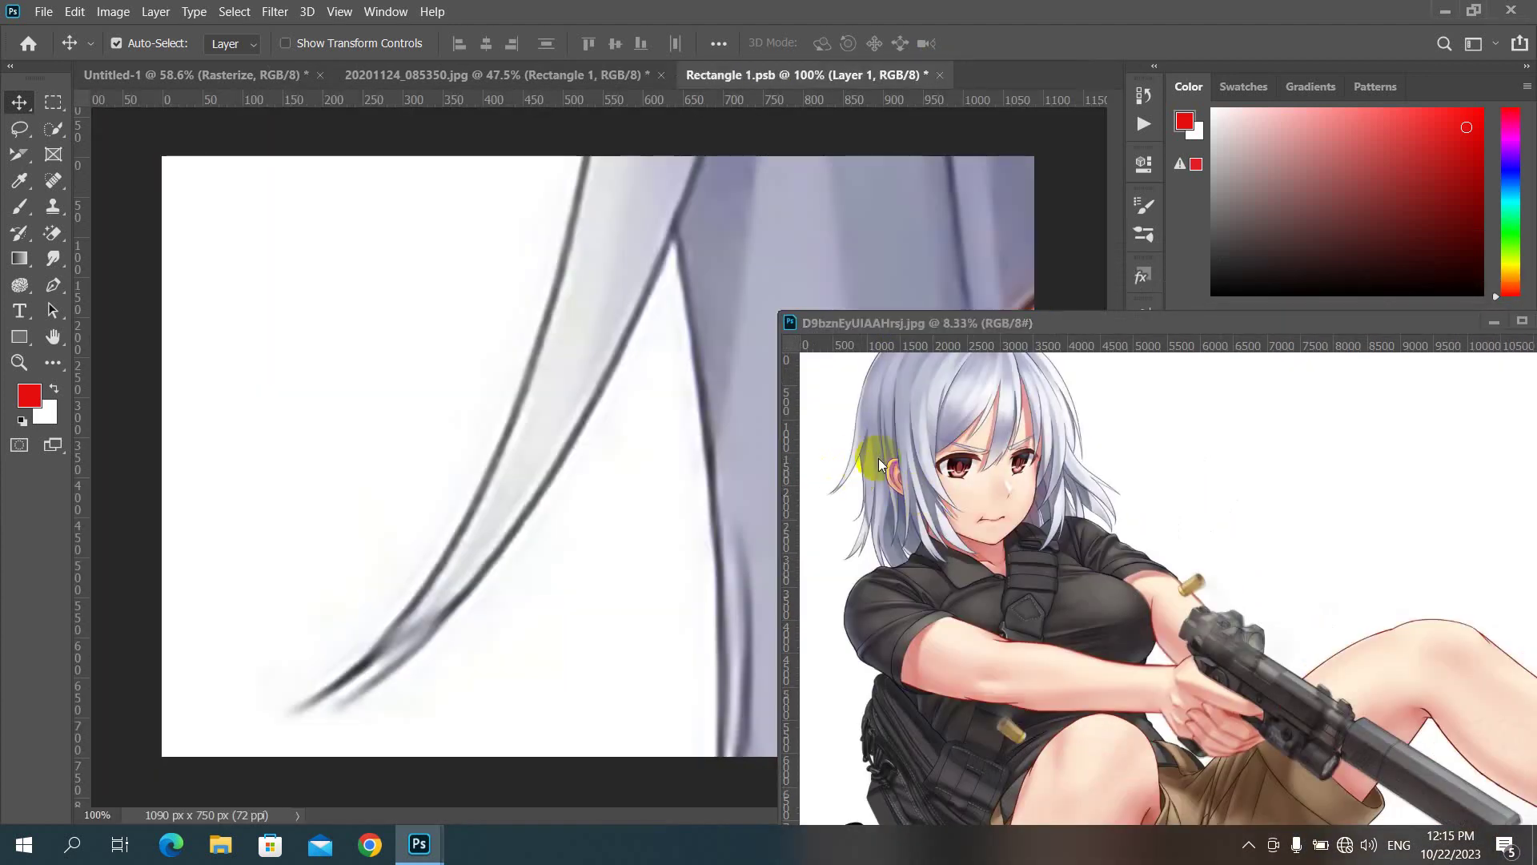
{"action": "left_click_drag", "start_coordinate": [877, 458], "coordinate": [606, 430]}
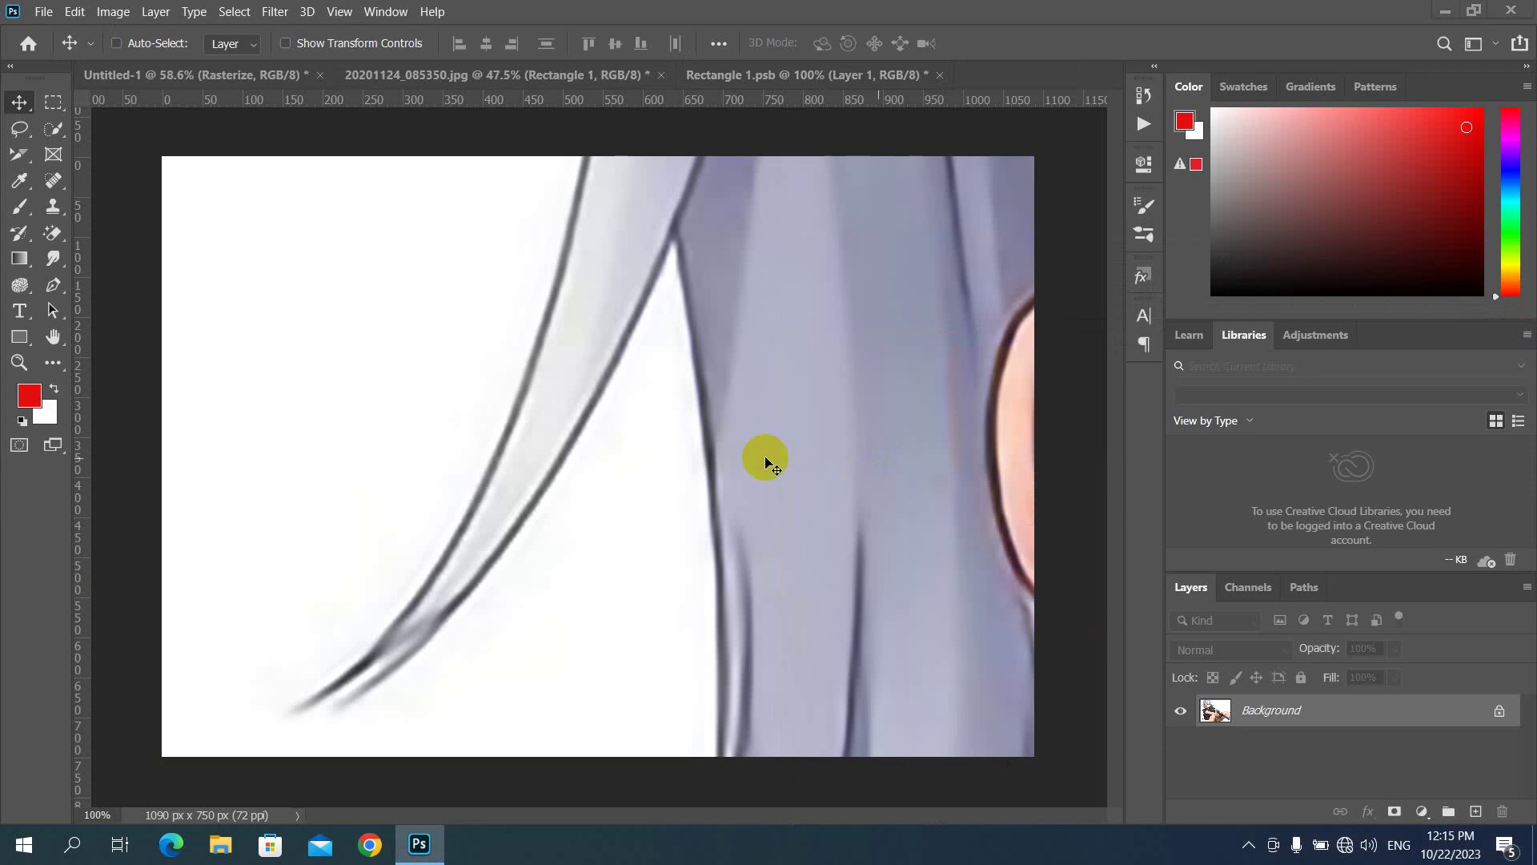
{"action": "scroll", "coordinate": [606, 432], "scroll_direction": "down", "scroll_amount": 3}
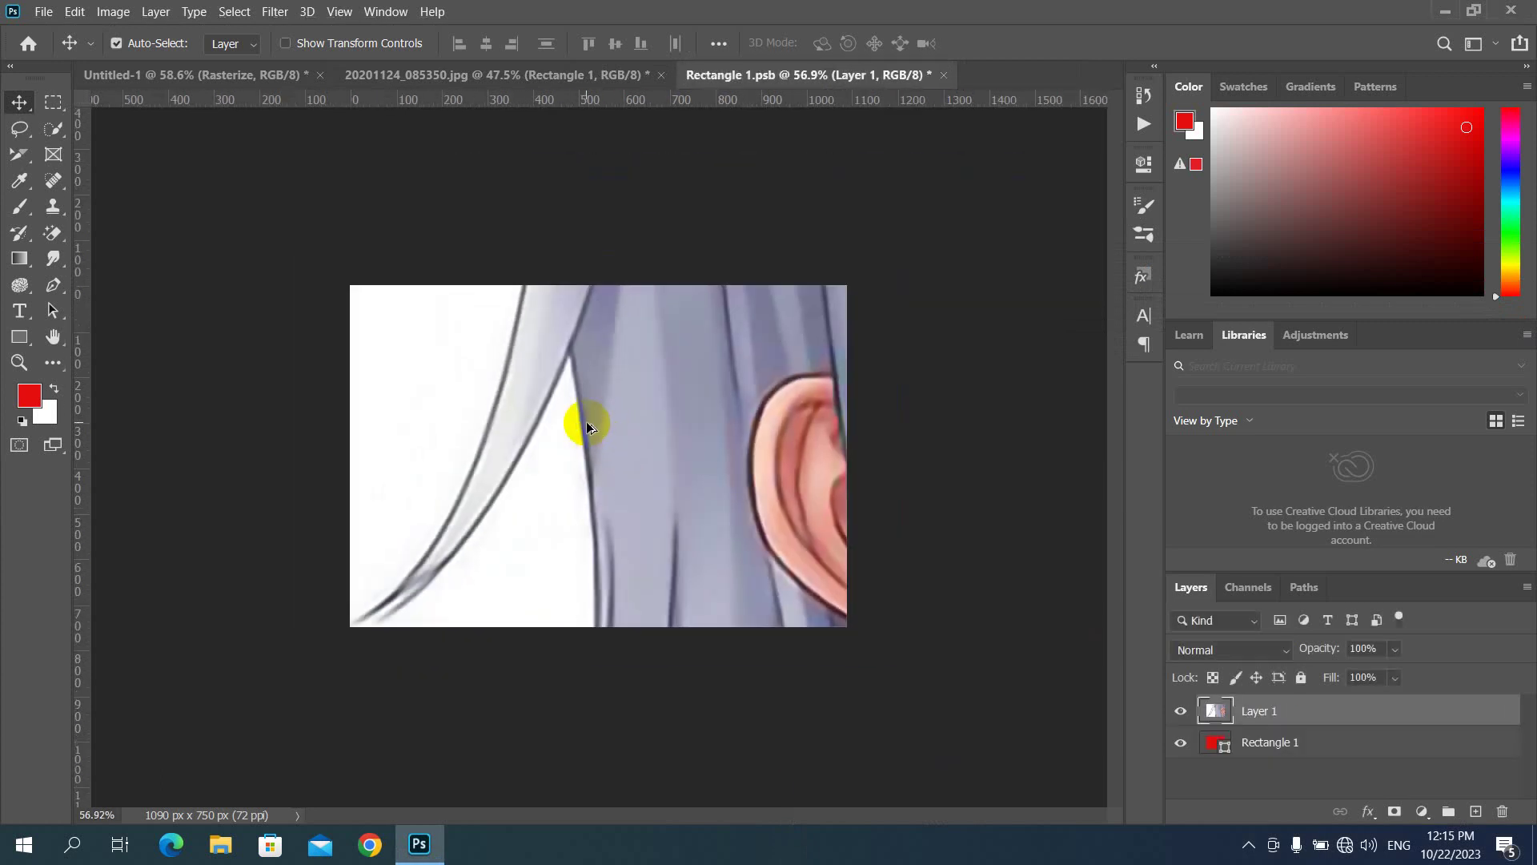
{"action": "scroll", "coordinate": [606, 432], "scroll_direction": "down", "scroll_amount": 2}
Step: Free-transform the anime artwork, scaling it down and moving it onto the red canvas
{"action": "key", "text": "ctrl+t"}
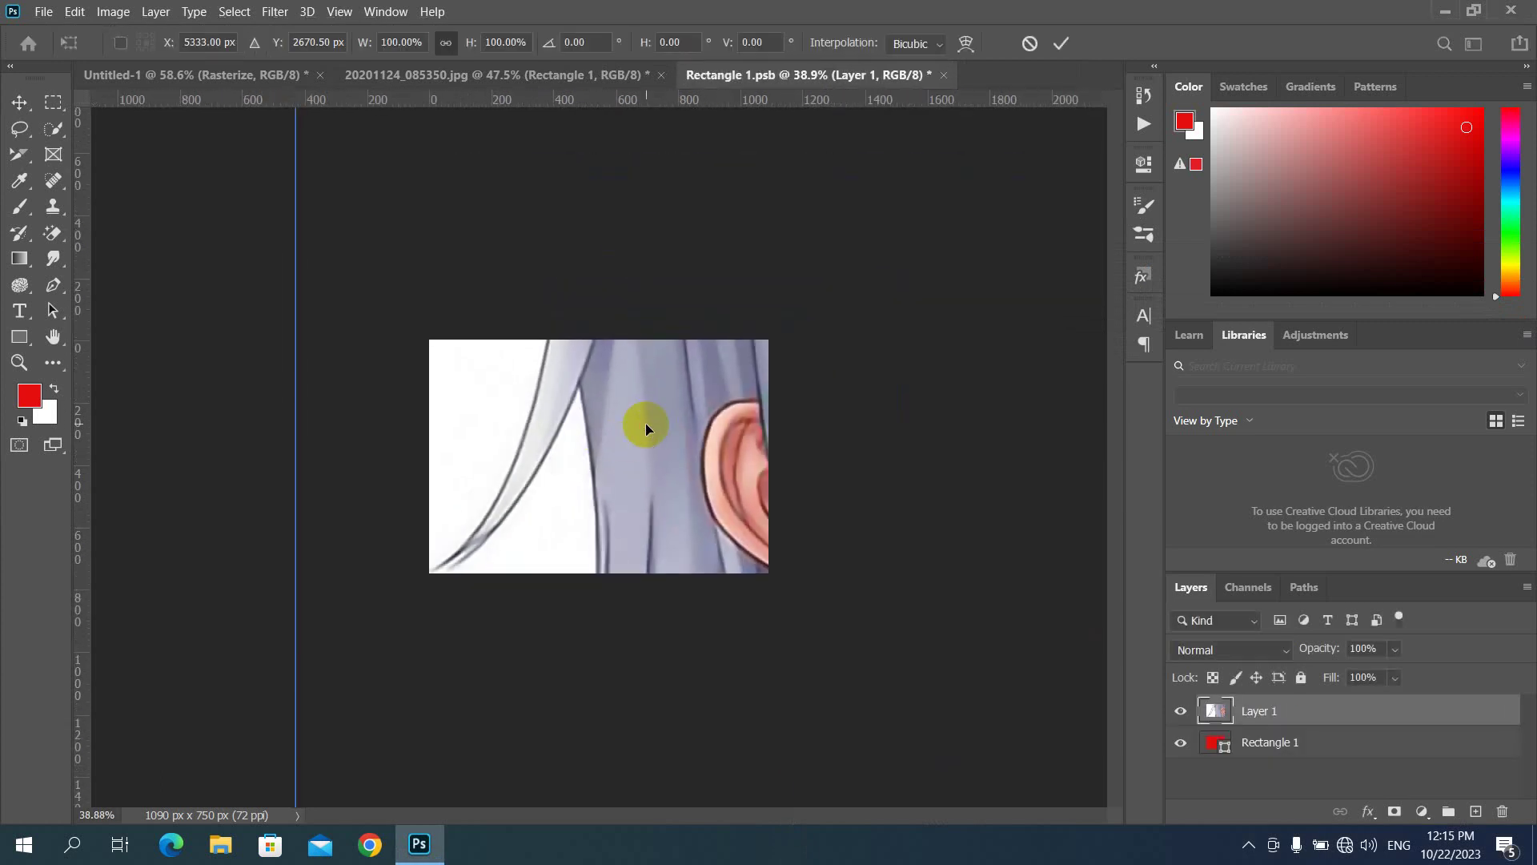
{"action": "scroll", "coordinate": [647, 430], "scroll_direction": "down", "scroll_amount": 5}
{"action": "scroll", "coordinate": [647, 430], "scroll_direction": "down", "scroll_amount": 2}
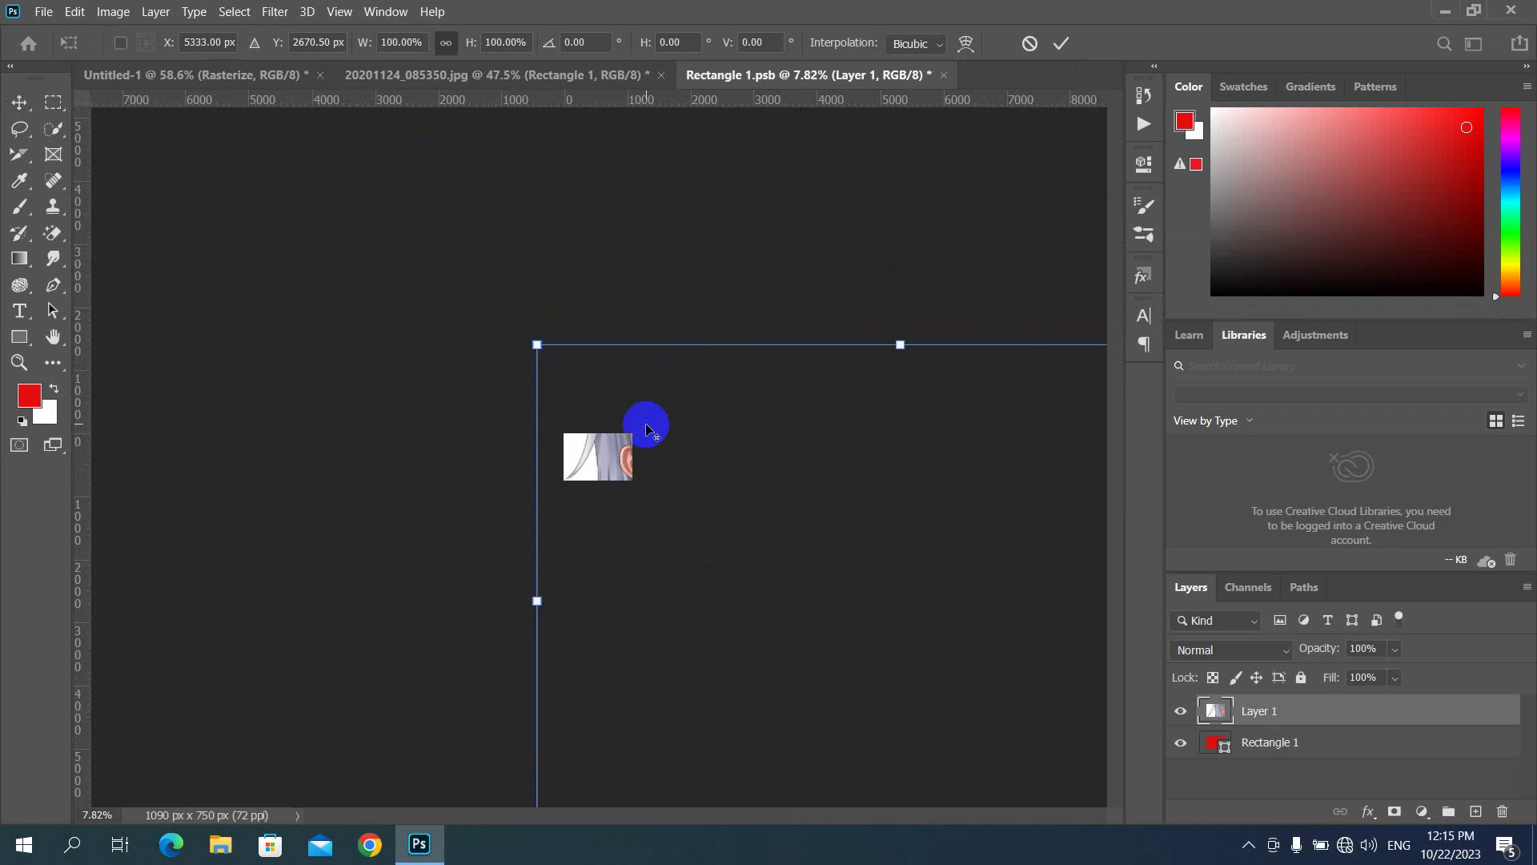
{"action": "scroll", "coordinate": [647, 430], "scroll_direction": "down", "scroll_amount": 2}
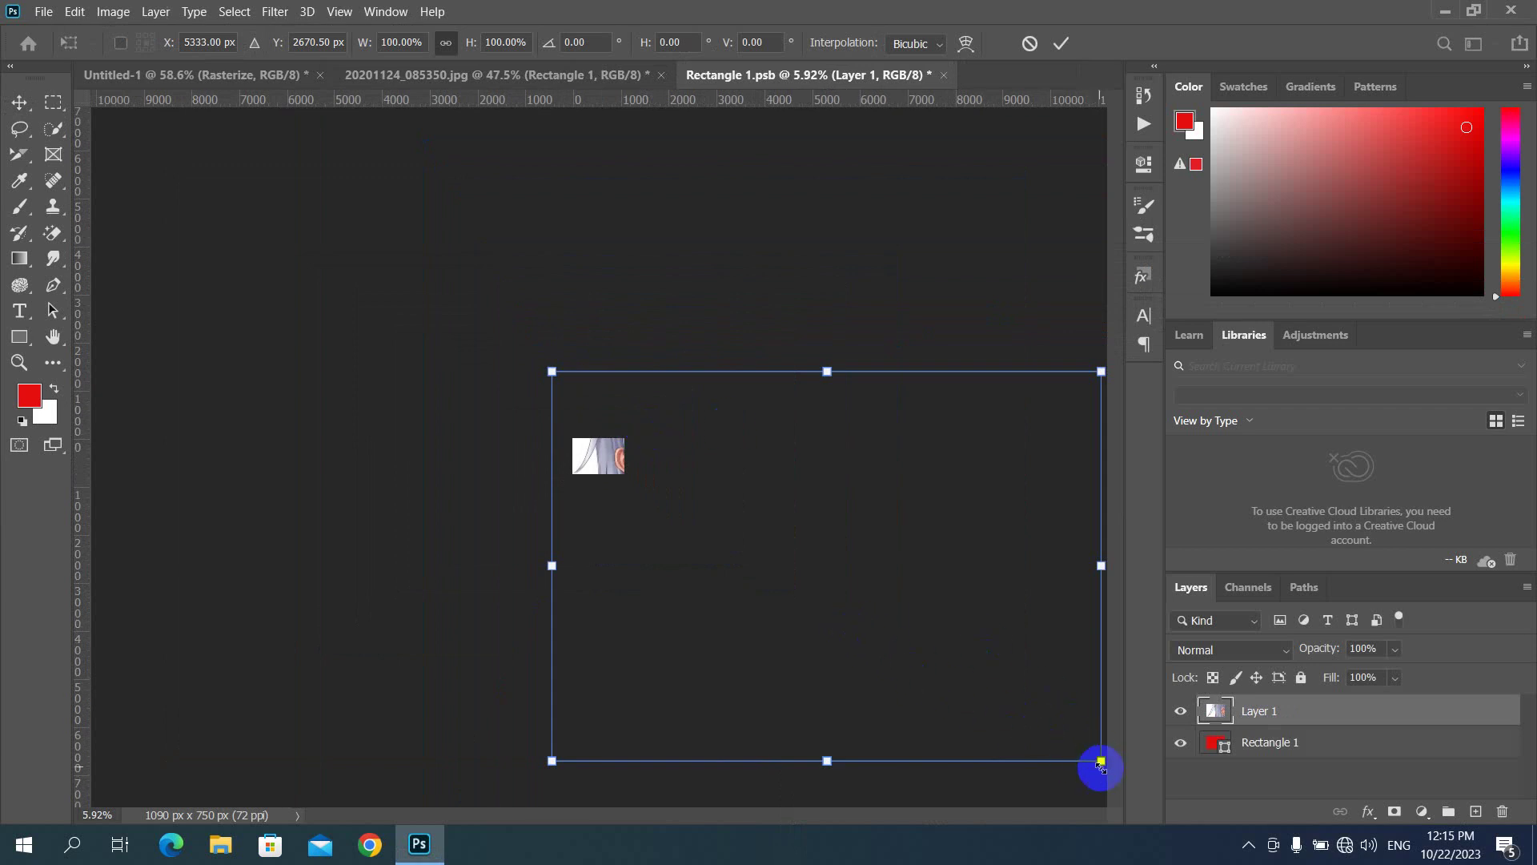
{"action": "mouse_move", "coordinate": [1101, 761]}
{"action": "left_mouse_down"}
{"action": "mouse_move", "coordinate": [754, 590]}
{"action": "mouse_move", "coordinate": [593, 481]}
{"action": "mouse_move", "coordinate": [584, 456]}
{"action": "mouse_move", "coordinate": [600, 452]}
{"action": "left_mouse_up"}
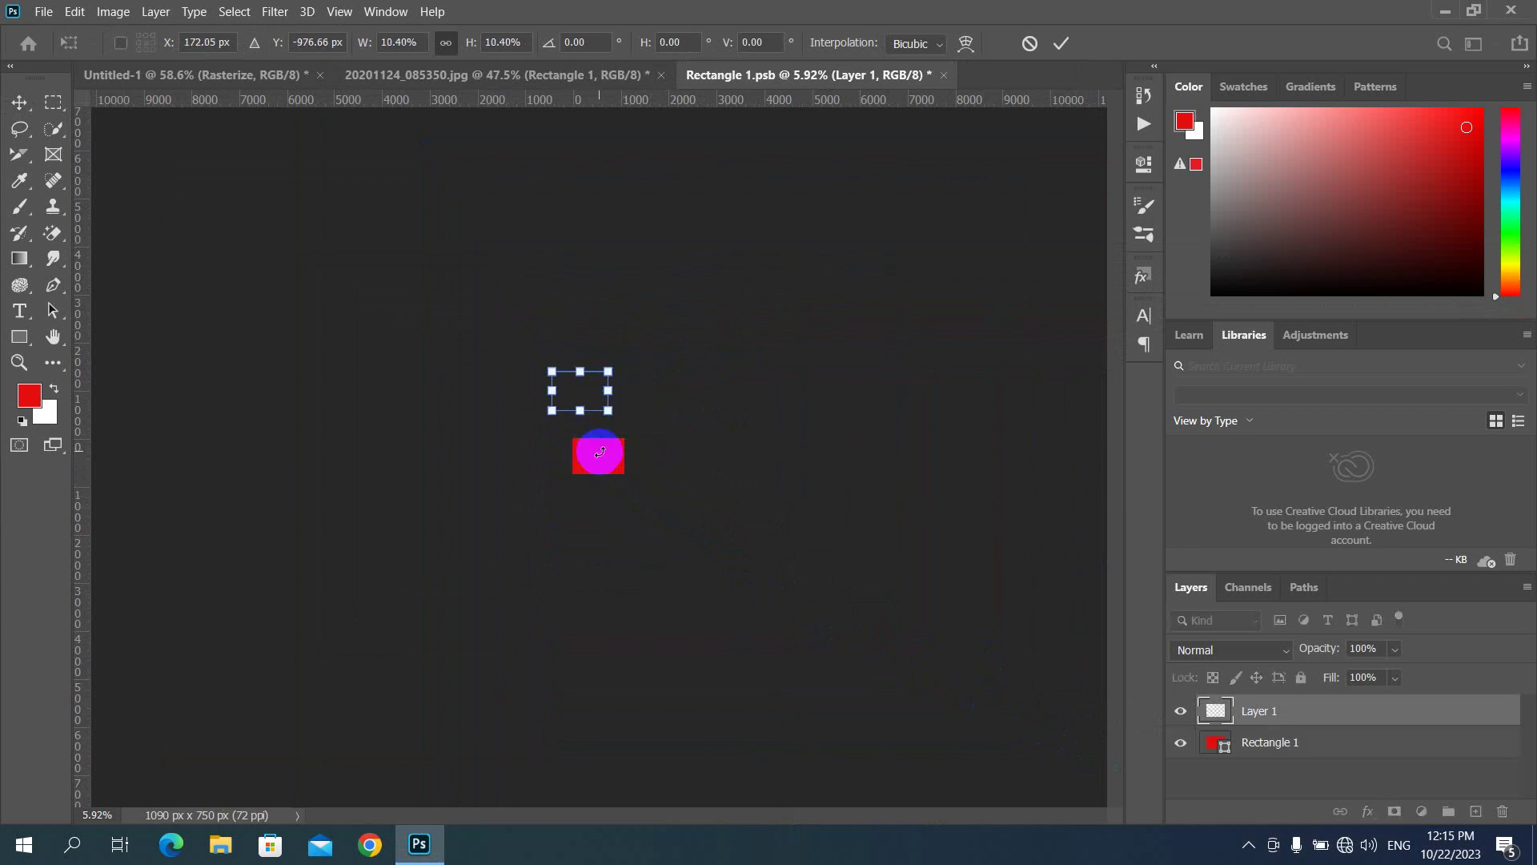
{"action": "scroll", "coordinate": [594, 430], "scroll_direction": "up", "scroll_amount": 3}
{"action": "scroll", "coordinate": [594, 431], "scroll_direction": "up", "scroll_amount": 3}
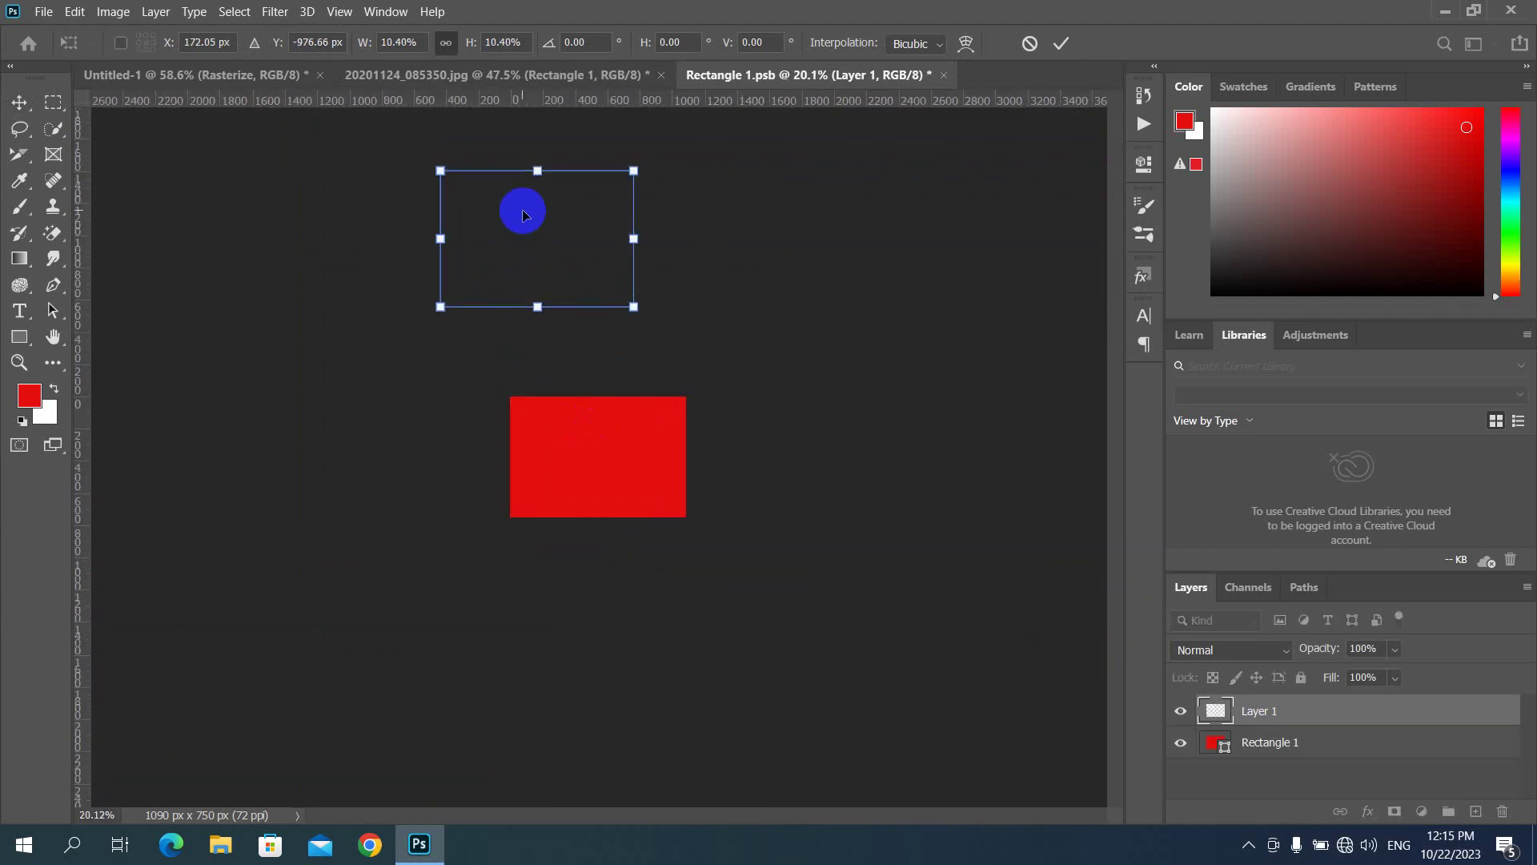
{"action": "mouse_move", "coordinate": [540, 289]}
{"action": "left_mouse_down"}
{"action": "mouse_move", "coordinate": [590, 456]}
{"action": "mouse_move", "coordinate": [582, 441]}
{"action": "left_mouse_up"}
{"action": "scroll", "coordinate": [581, 441], "scroll_direction": "up", "scroll_amount": 2}
{"action": "scroll", "coordinate": [589, 449], "scroll_direction": "up", "scroll_amount": 3}
{"action": "scroll", "coordinate": [597, 458], "scroll_direction": "up", "scroll_amount": 1}
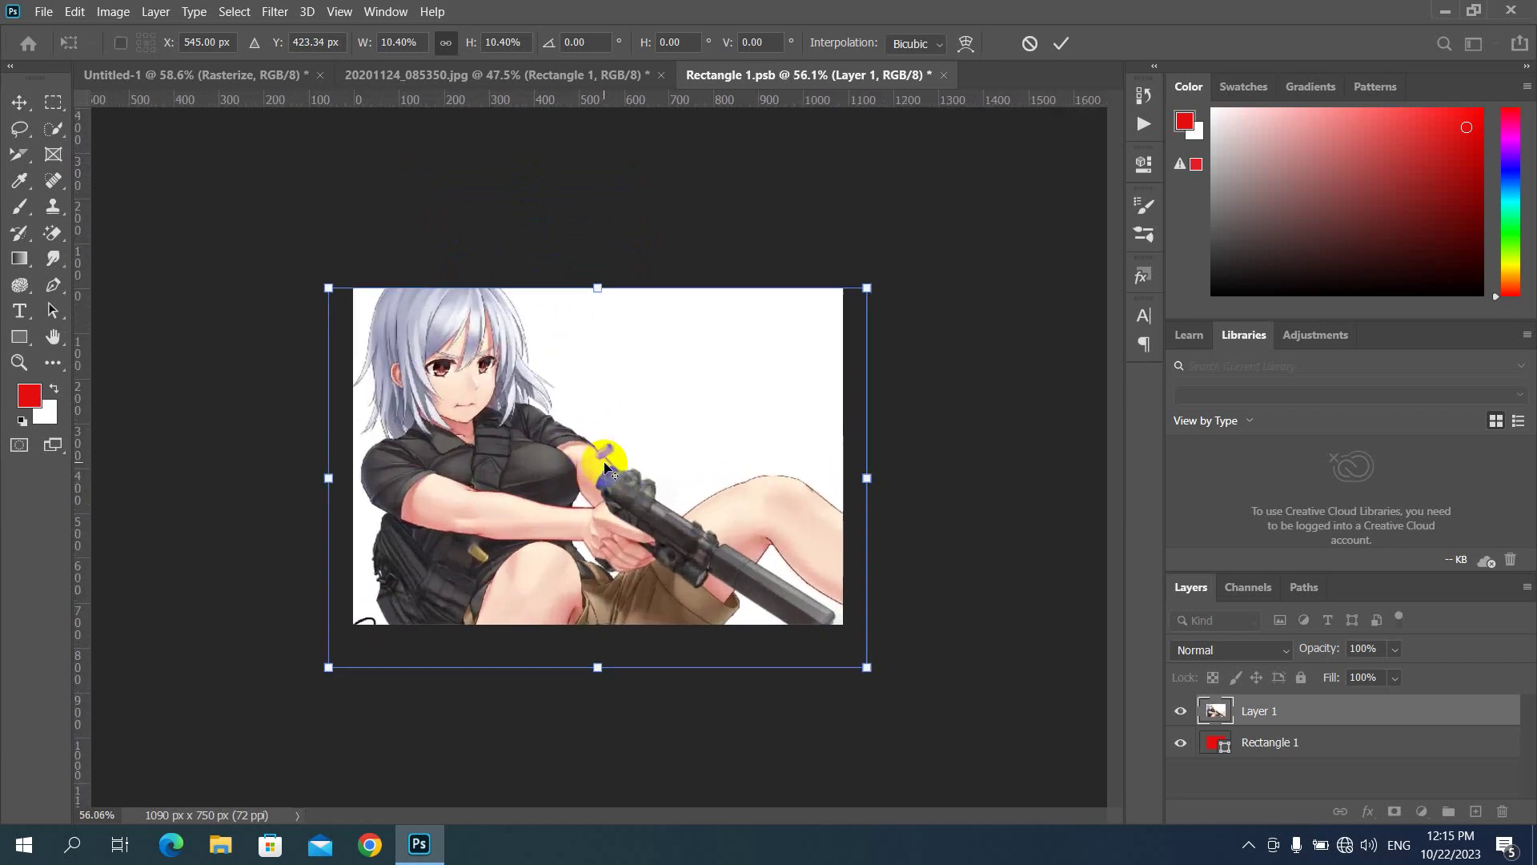
{"action": "scroll", "coordinate": [606, 468], "scroll_direction": "up", "scroll_amount": 1}
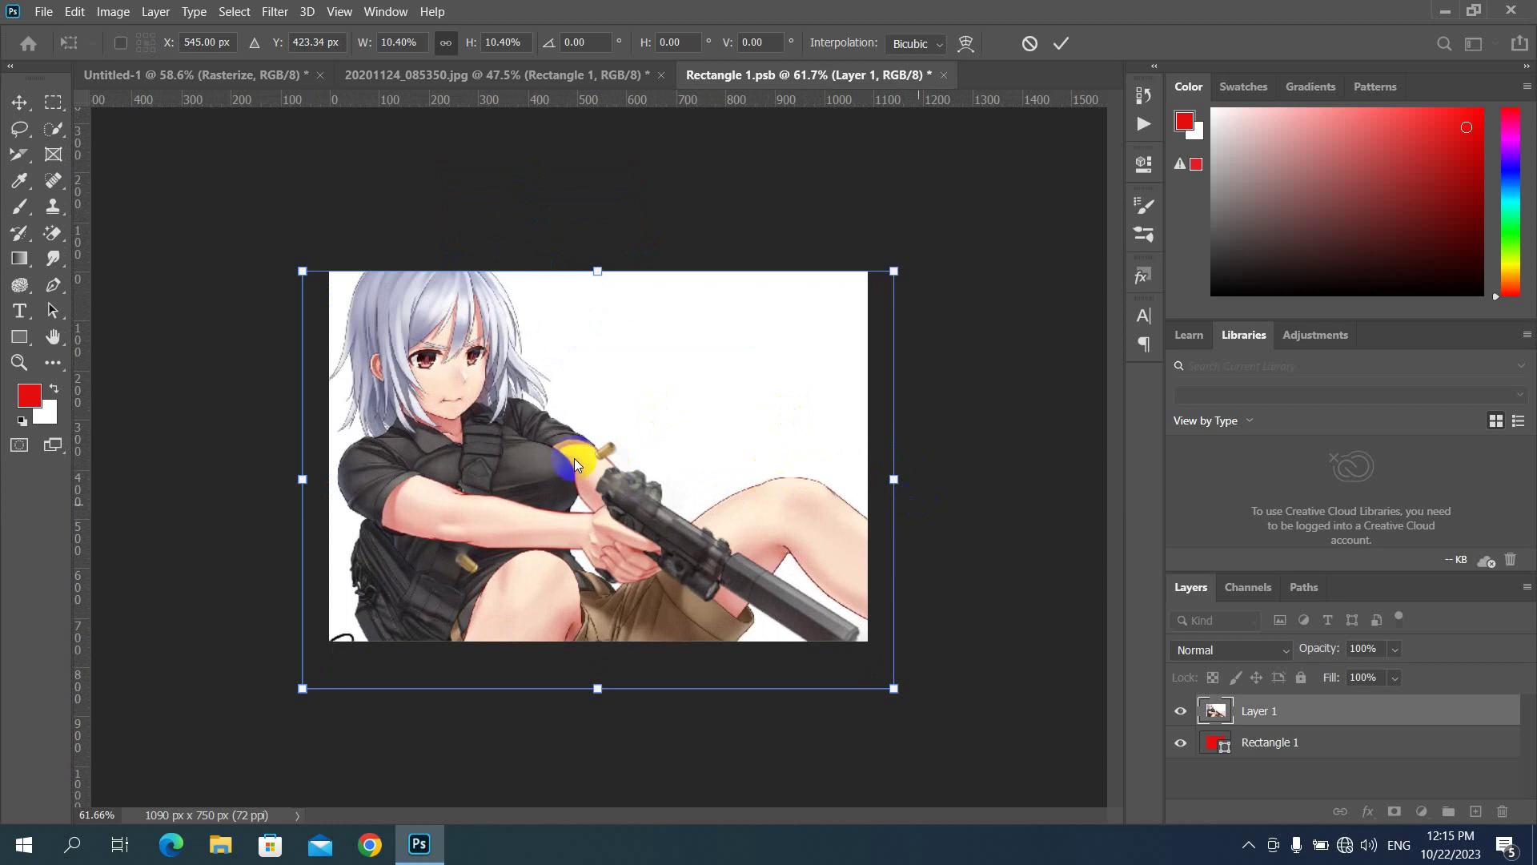
Step: Commit the 10.40% scale and save Rectangle 1.psb so the car door updates
{"action": "key", "text": "alt+space"}
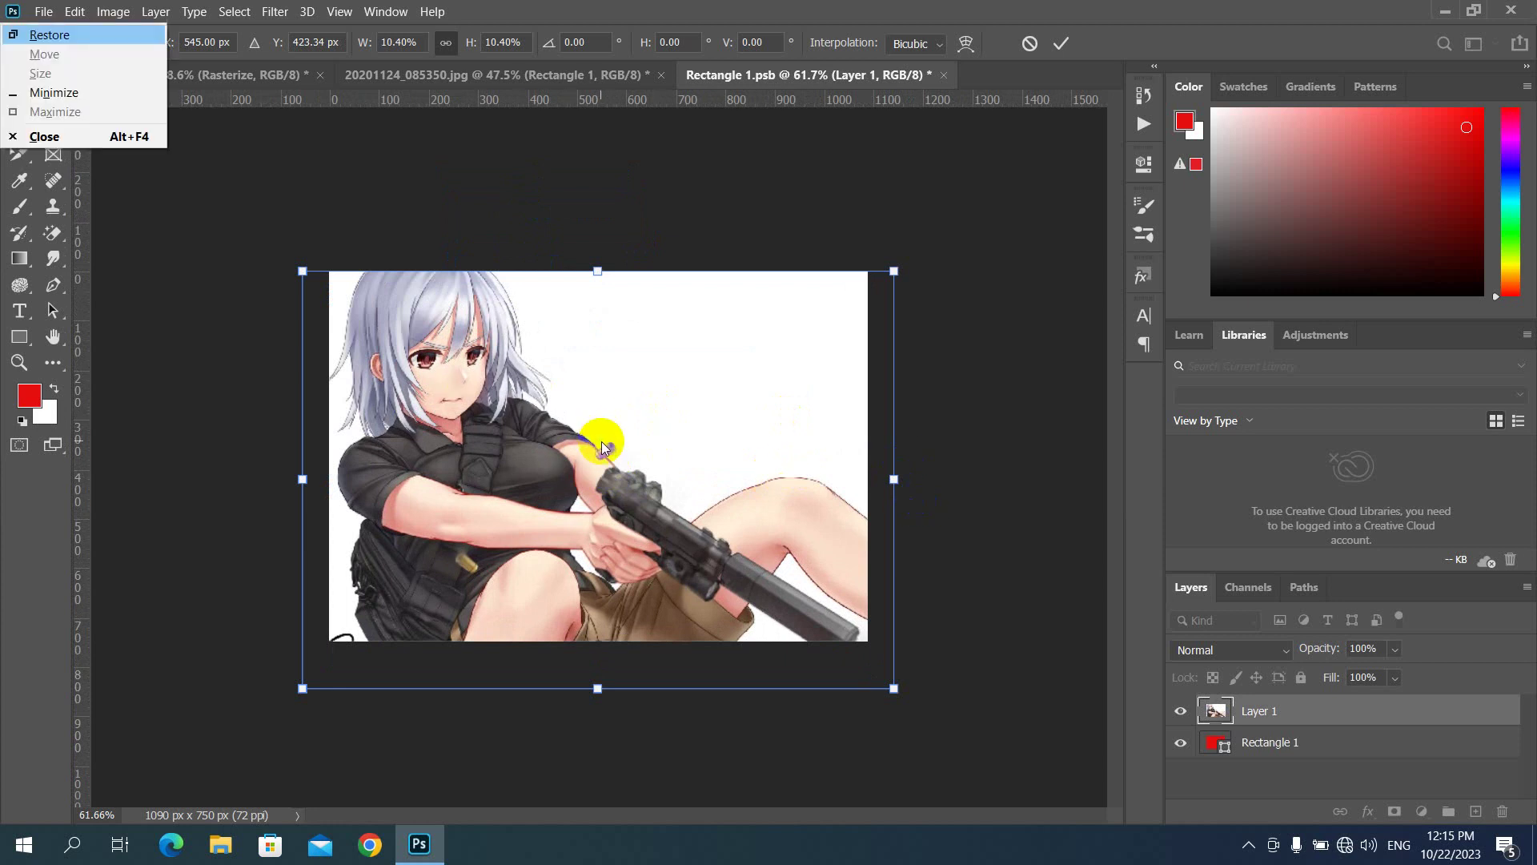
{"action": "key", "text": "Escape"}
{"action": "key", "text": "Return"}
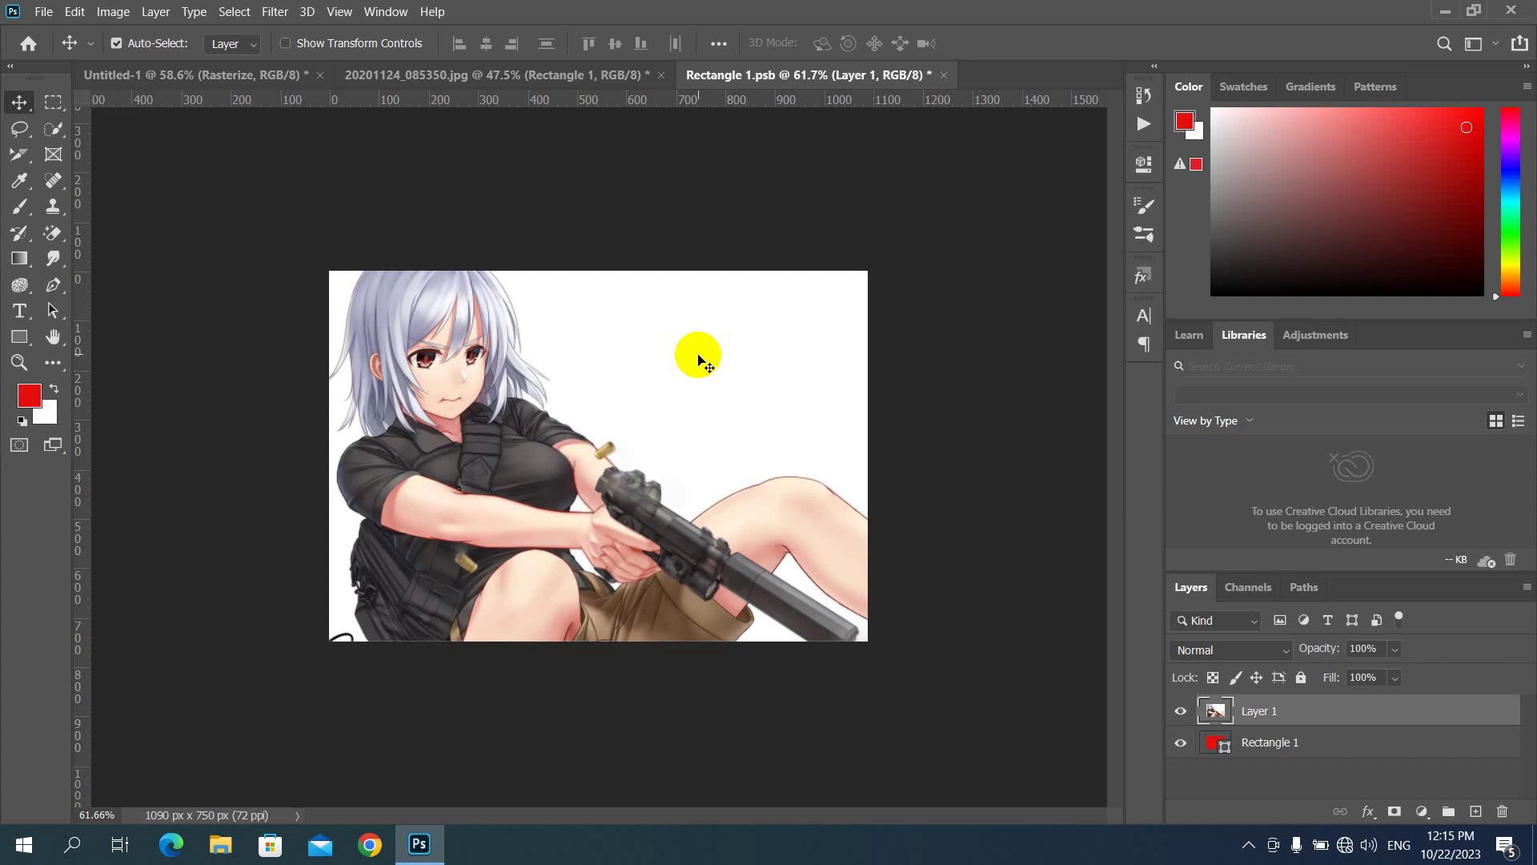
{"action": "key", "text": "ctrl+s"}
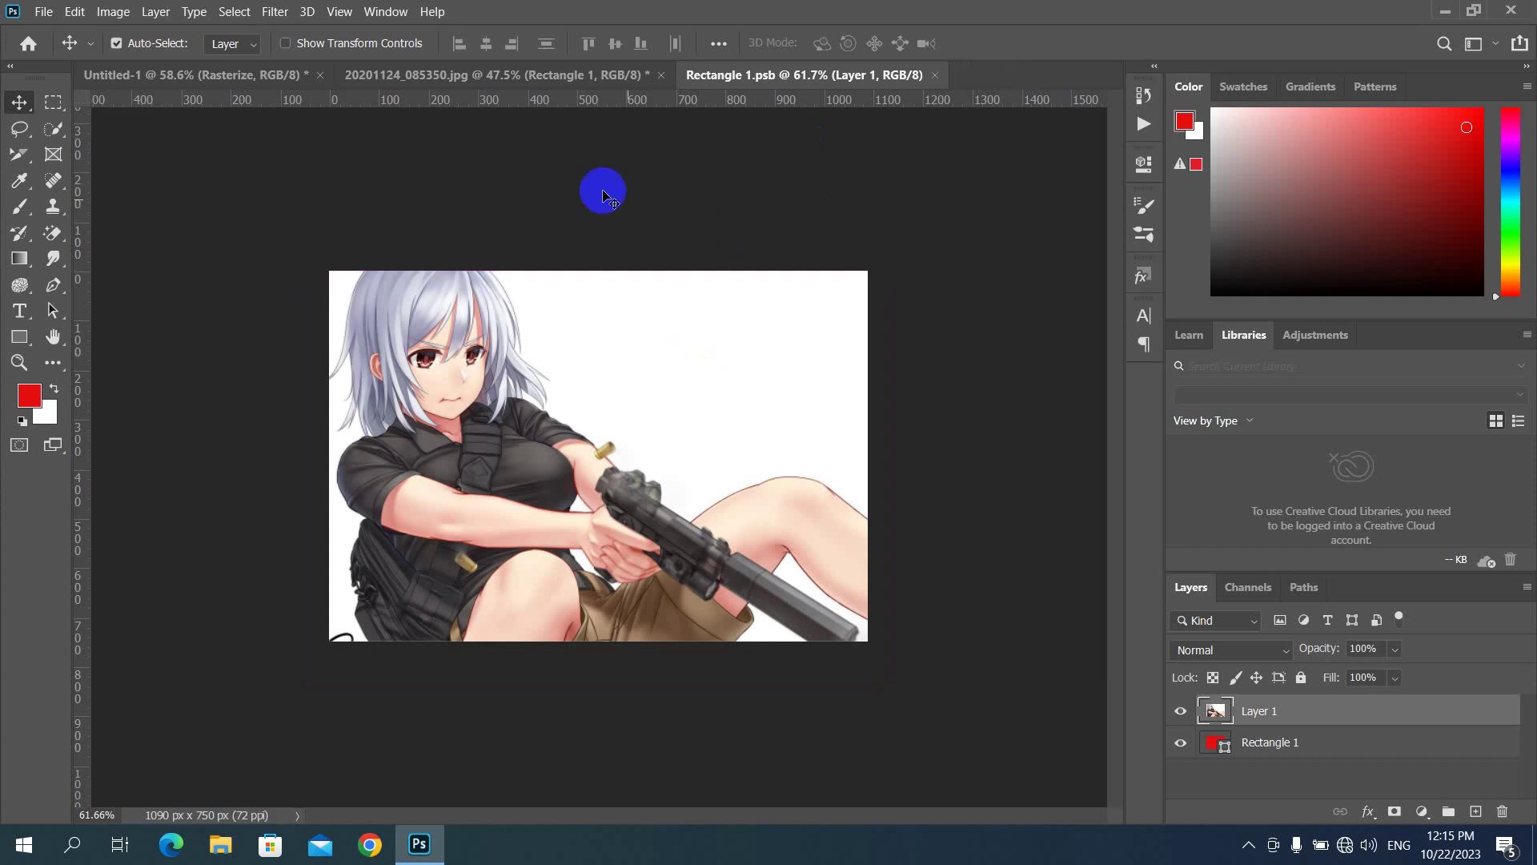
{"action": "left_click_drag", "start_coordinate": [564, 75], "coordinate": [573, 435]}
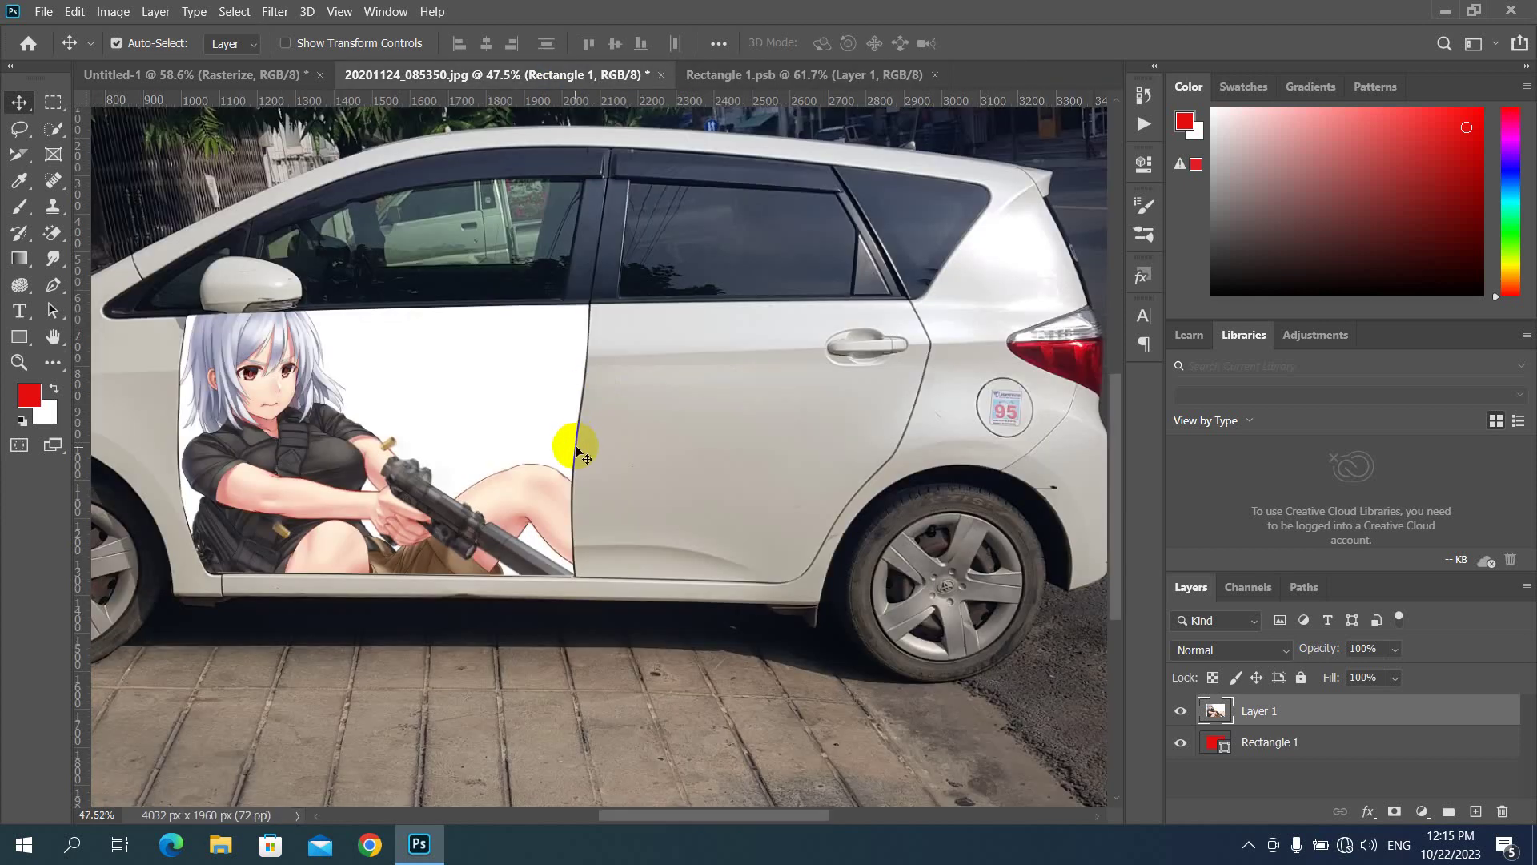
{"action": "scroll", "coordinate": [411, 432], "scroll_direction": "down", "scroll_amount": 1}
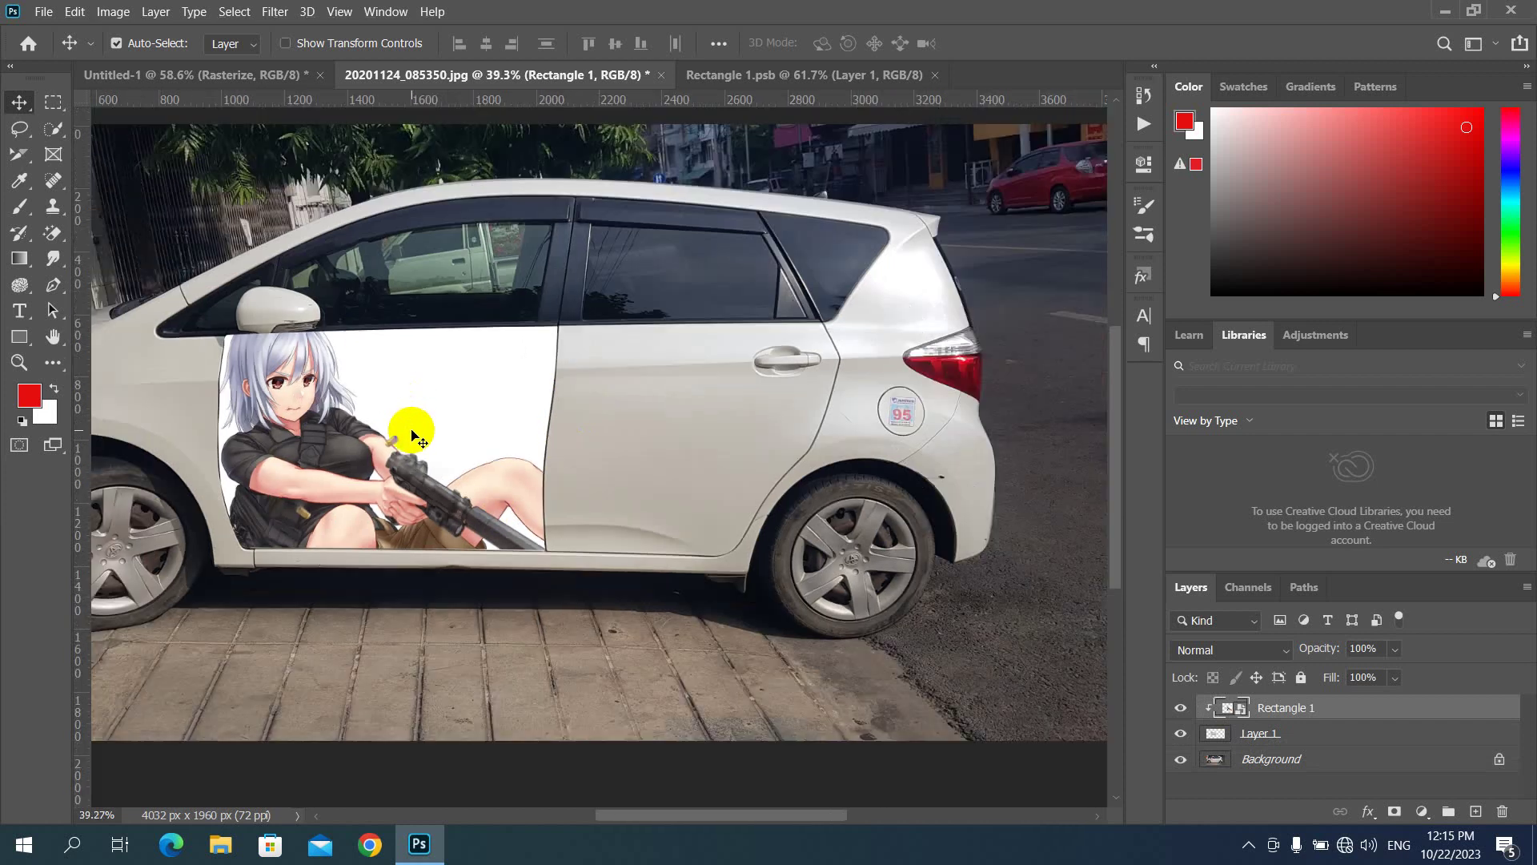
{"action": "scroll", "coordinate": [411, 432], "scroll_direction": "down", "scroll_amount": 1}
{"action": "scroll", "coordinate": [411, 433], "scroll_direction": "down", "scroll_amount": 1}
{"action": "left_click_drag", "start_coordinate": [324, 428], "coordinate": [421, 493]}
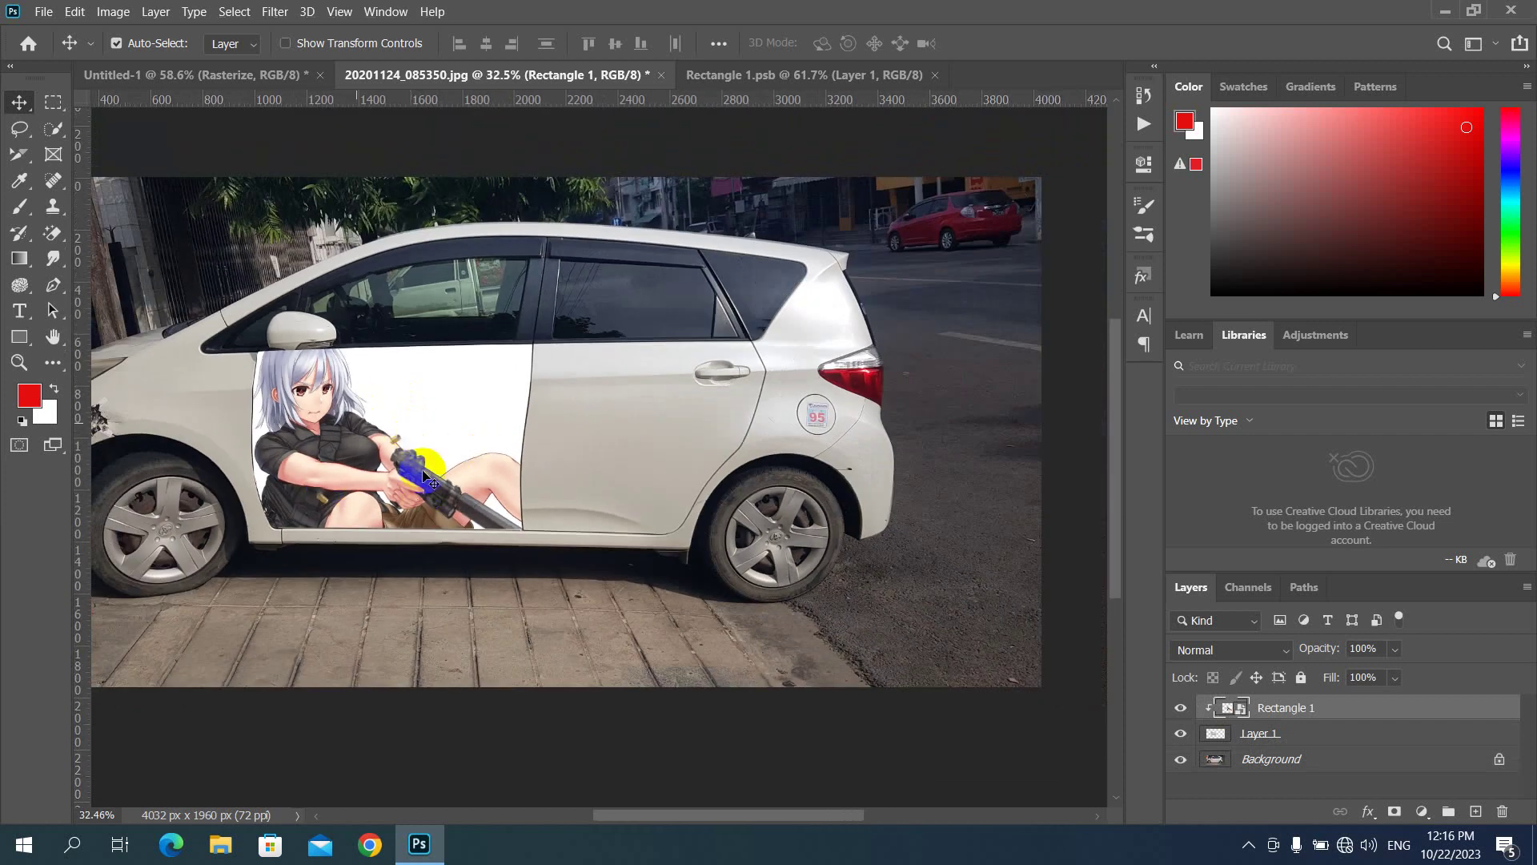
{"action": "left_click_drag", "start_coordinate": [421, 497], "coordinate": [400, 524]}
{"action": "scroll", "coordinate": [400, 524], "scroll_direction": "up", "scroll_amount": 2}
{"action": "left_click_drag", "start_coordinate": [381, 454], "coordinate": [501, 438]}
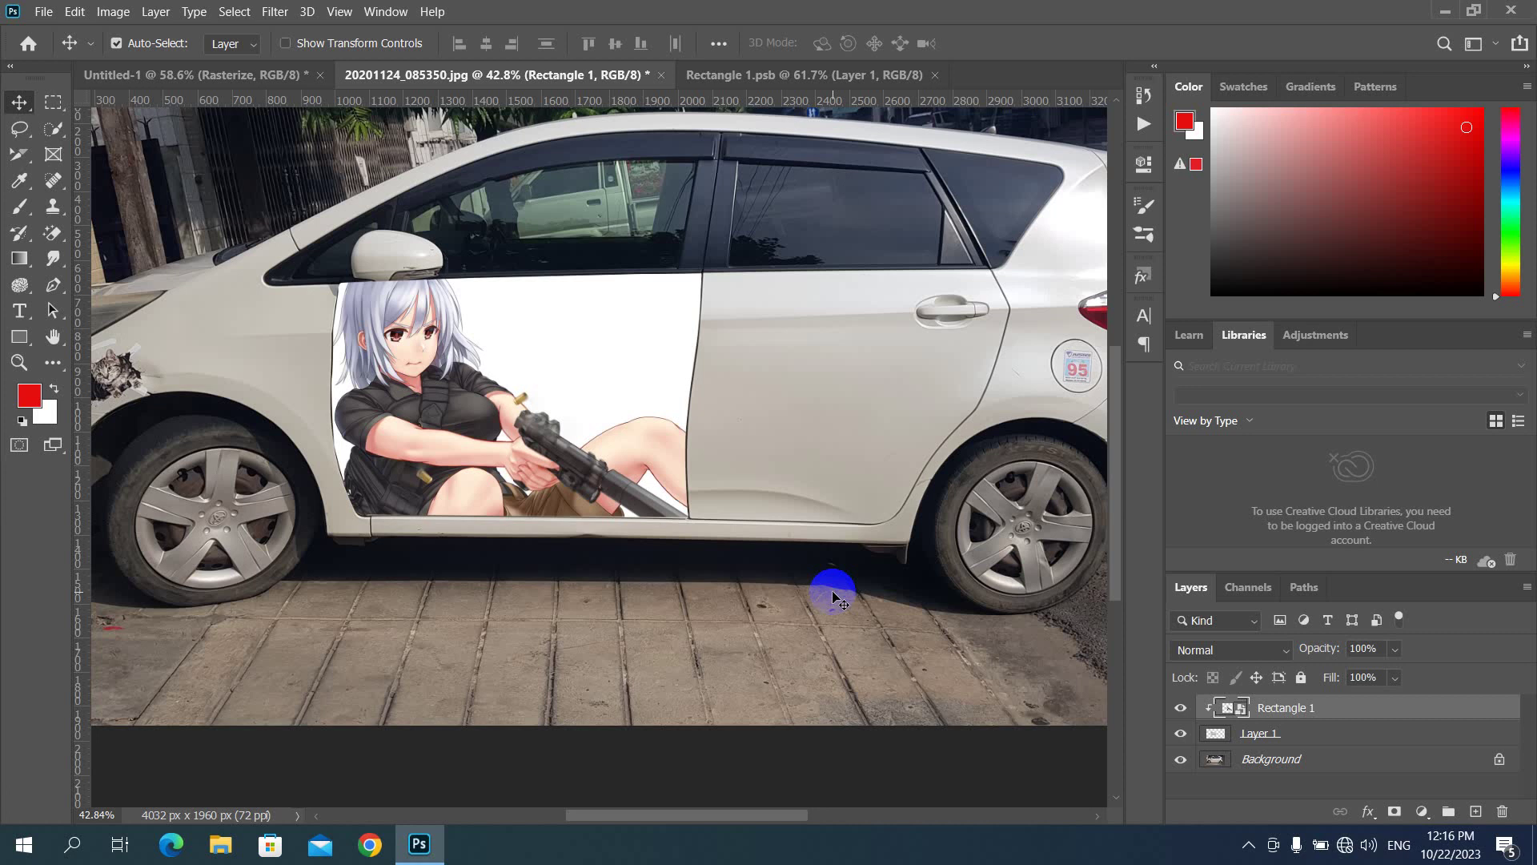
{"action": "scroll", "coordinate": [832, 596], "scroll_direction": "up", "scroll_amount": 2}
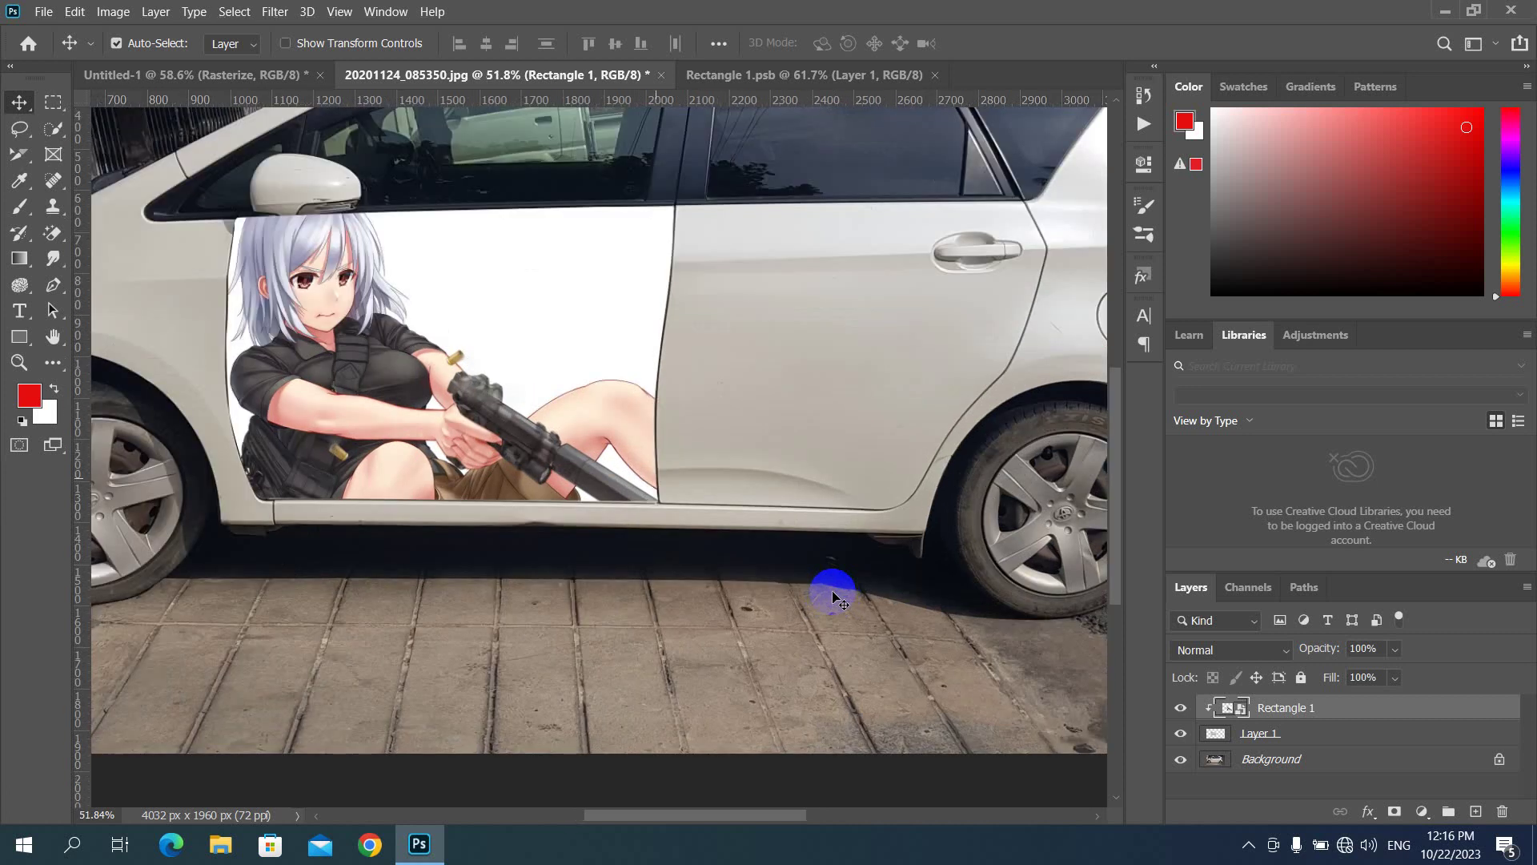
{"action": "scroll", "coordinate": [833, 597], "scroll_direction": "up", "scroll_amount": 1}
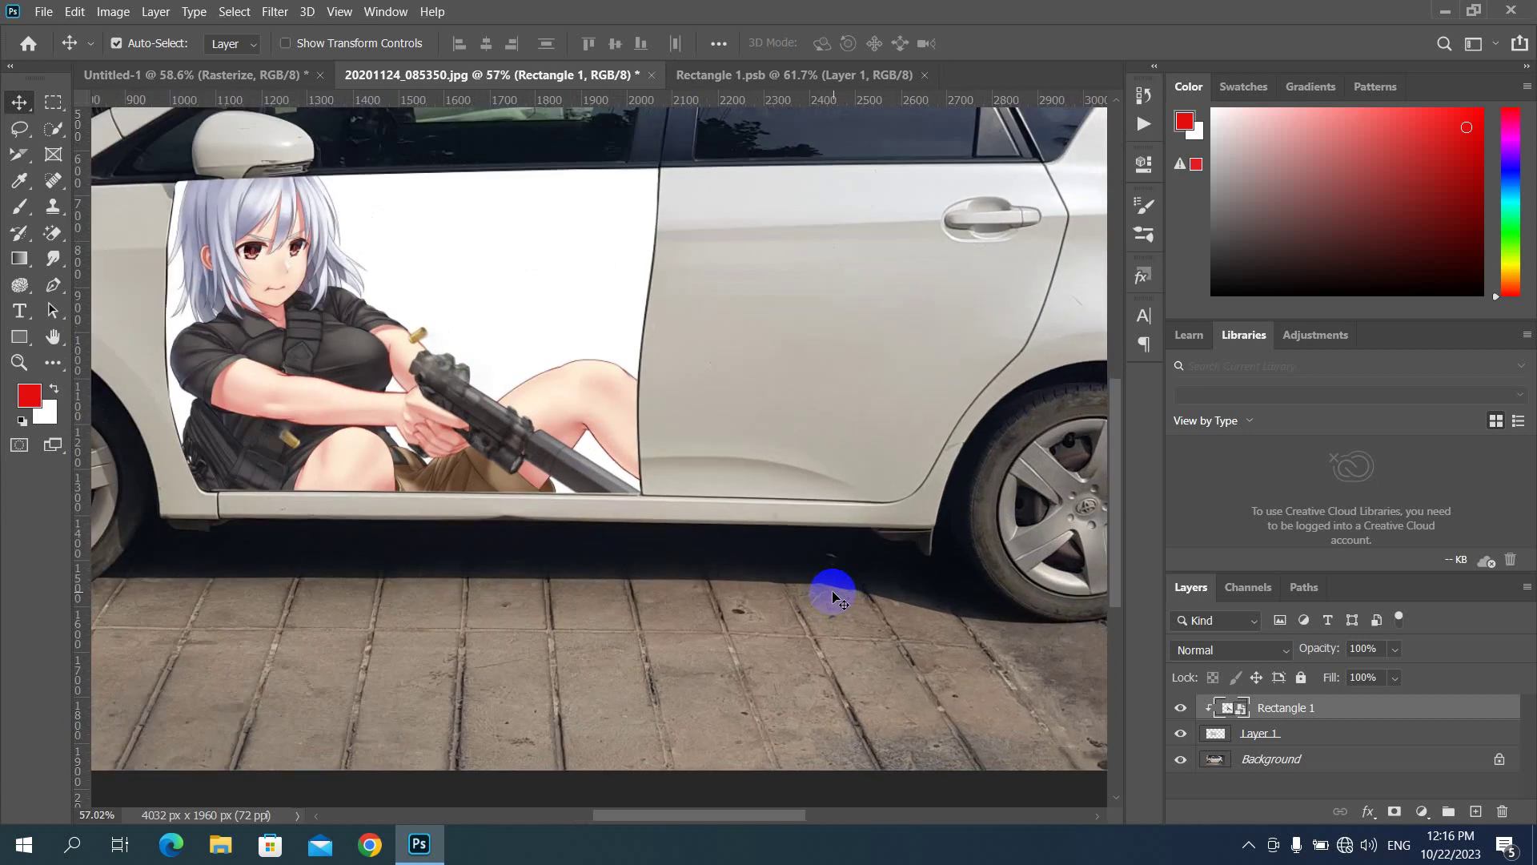